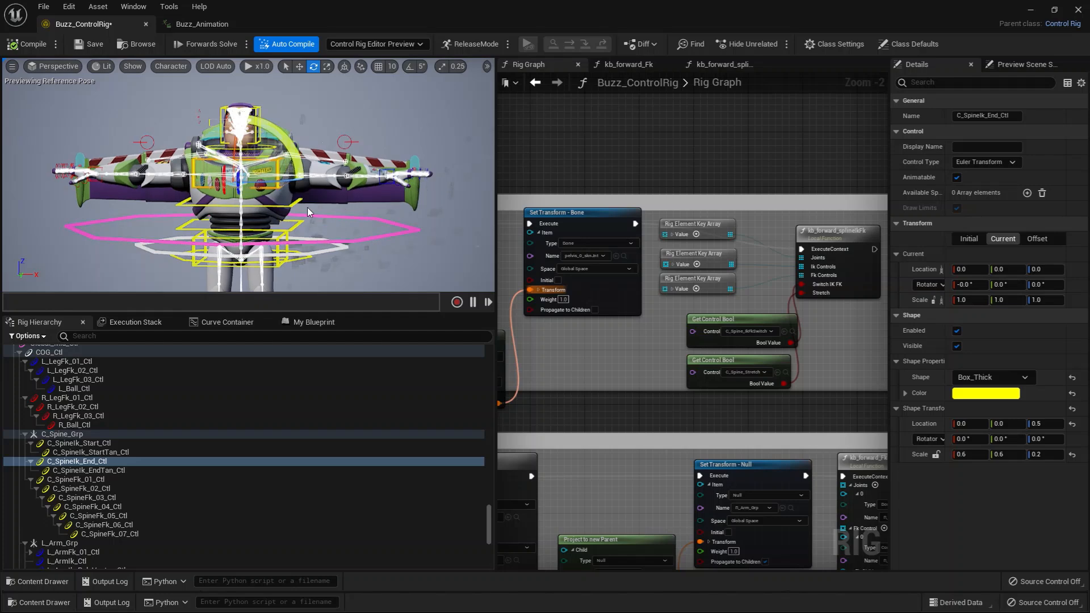
# Go through the spine IK controls in translate mode and shift C_SpineIk_Start_Ctl slightly sideways along X
pyautogui.press('w')
pyautogui.click(324, 243)
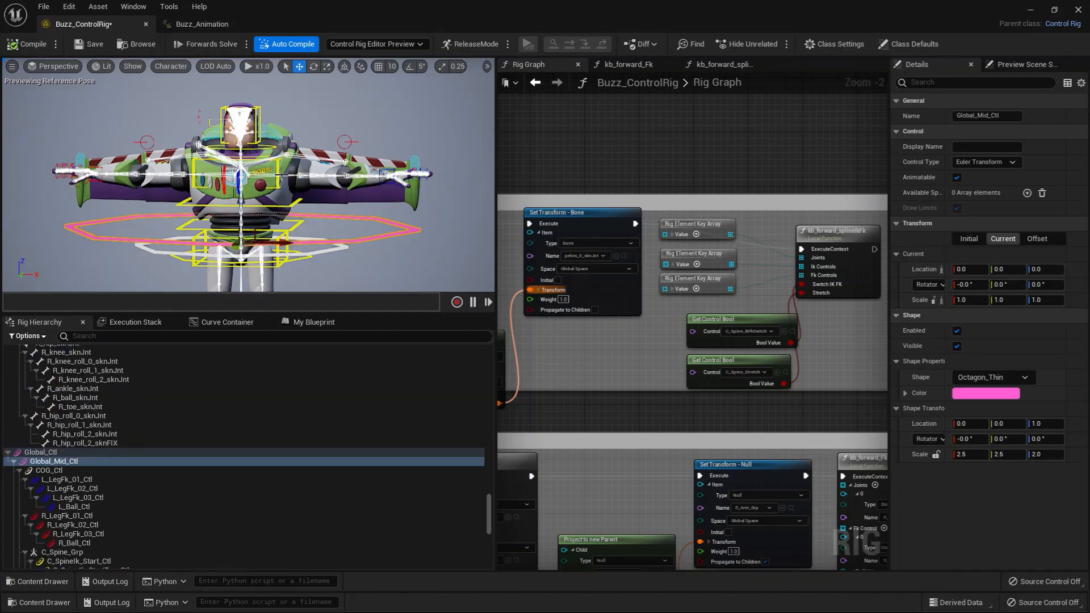
pyautogui.click(280, 186)
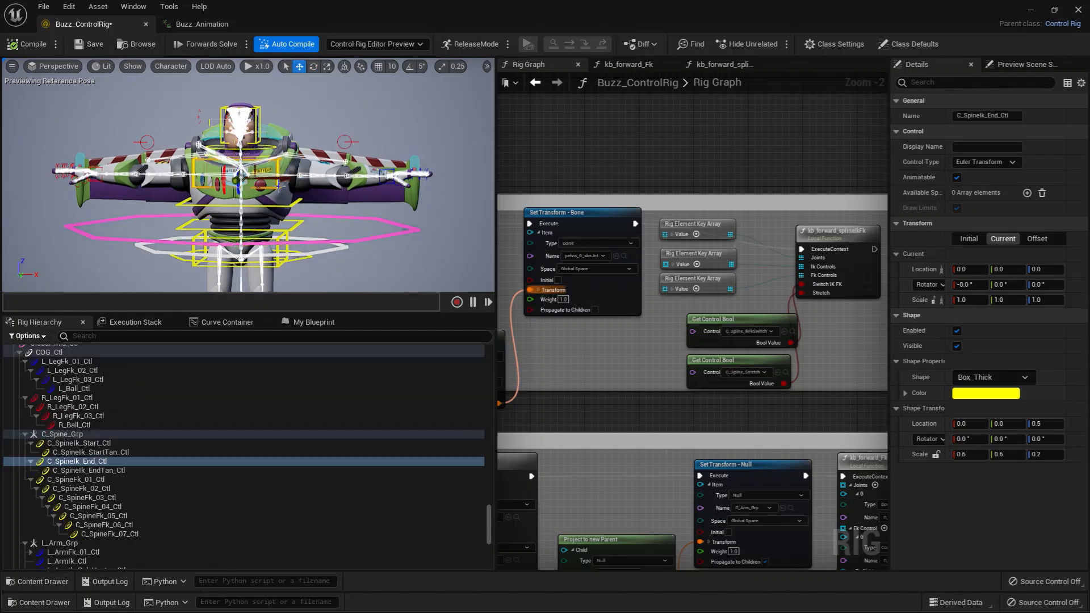
pyautogui.click(76, 462)
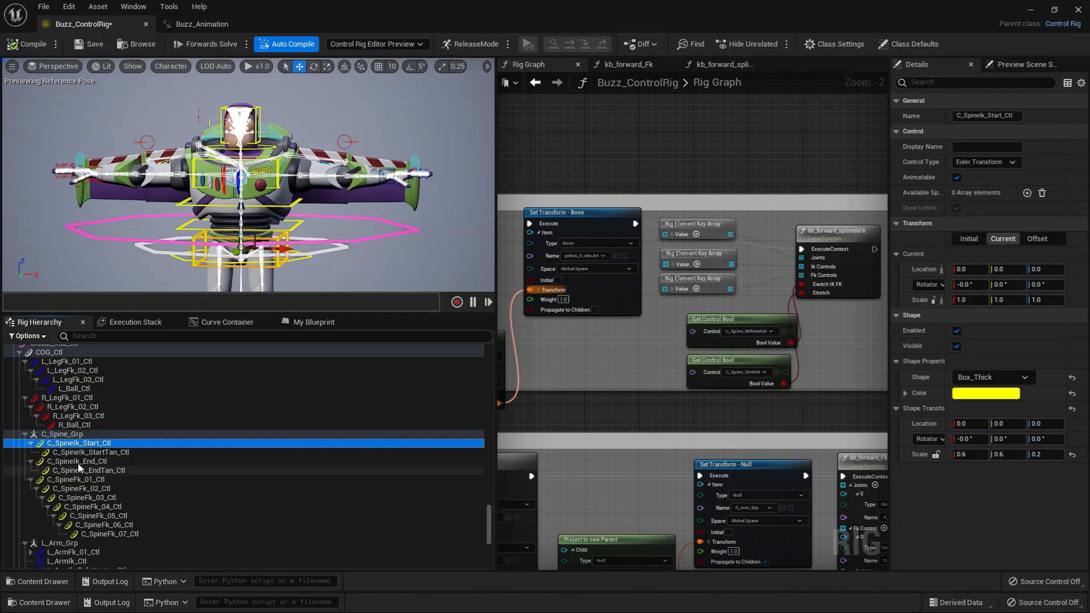
pyautogui.click(118, 472)
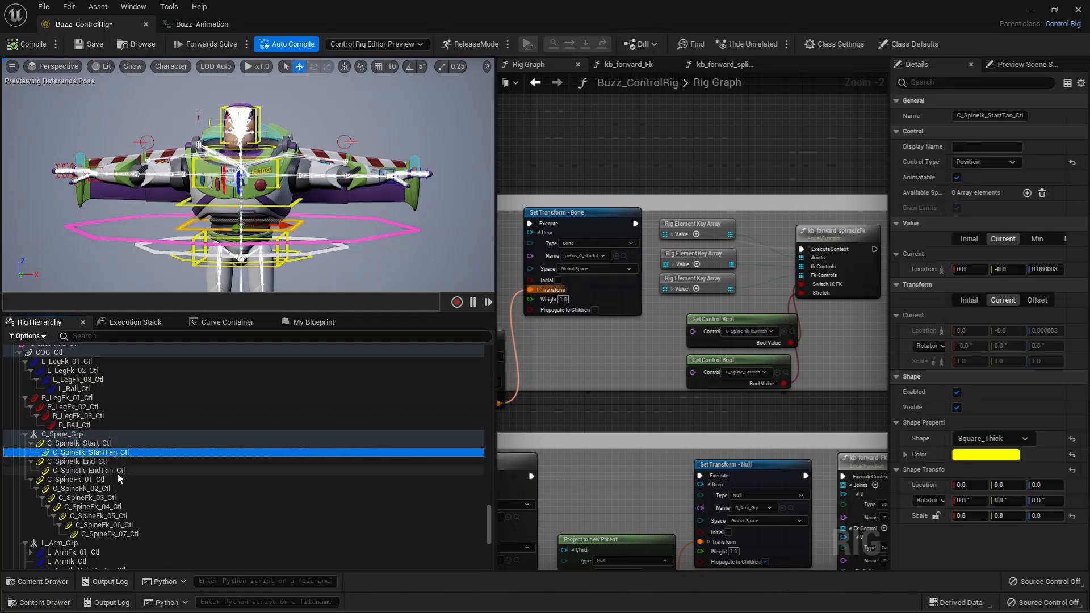
pyautogui.click(85, 443)
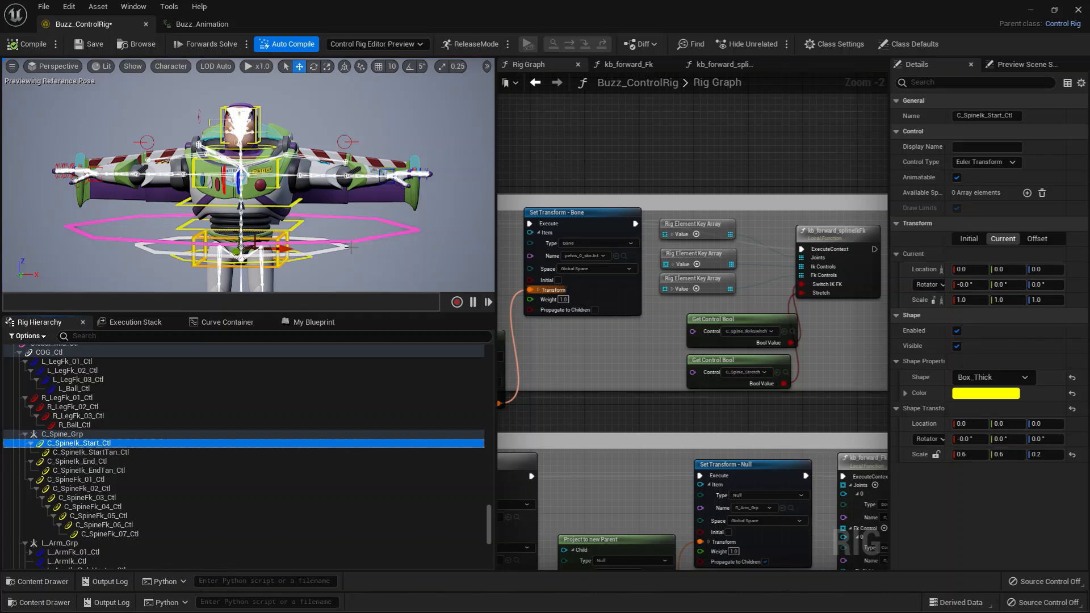
pyautogui.moveTo(280, 250)
pyautogui.mouseDown()
pyautogui.moveTo(300, 253)
pyautogui.moveTo(251, 253)
pyautogui.moveTo(312, 256)
pyautogui.moveTo(290, 254)
pyautogui.mouseUp()
# Move and rotate the C_SpineIk_End_Ctl control to bend and twist the character's upper spine
pyautogui.click(97, 462)
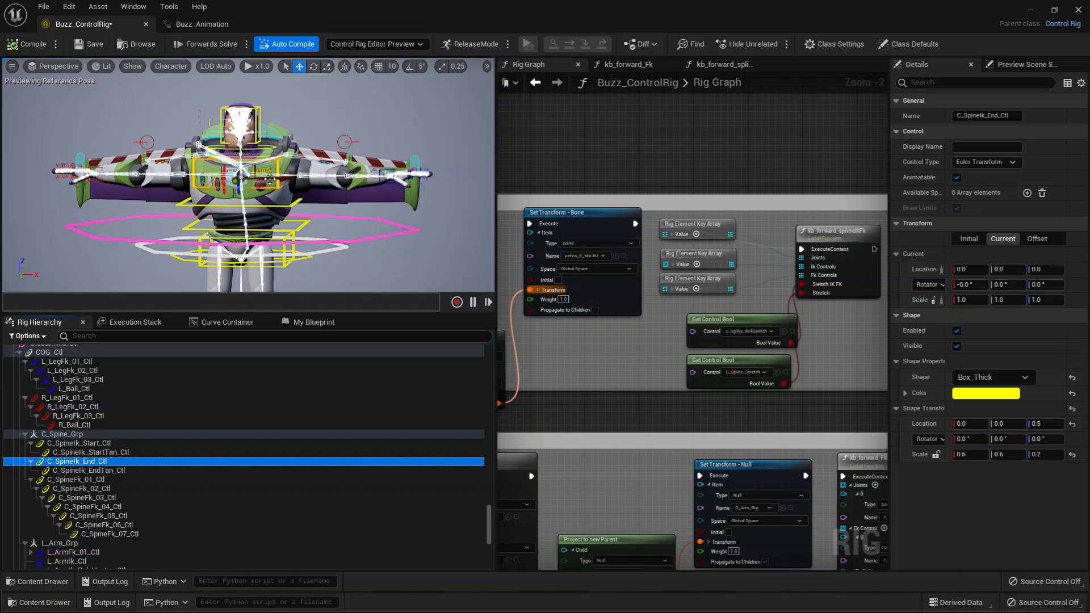
pyautogui.moveTo(270, 179); pyautogui.dragTo(241, 156)
pyautogui.press('e')
pyautogui.keyDown('alt'); pyautogui.moveTo(267, 187); pyautogui.dragTo(277, 190); pyautogui.keyUp('alt')
# Move the C_SpineIk_EndTan_Ctl tangent control about 1.91 units along X
pyautogui.click(293, 206)
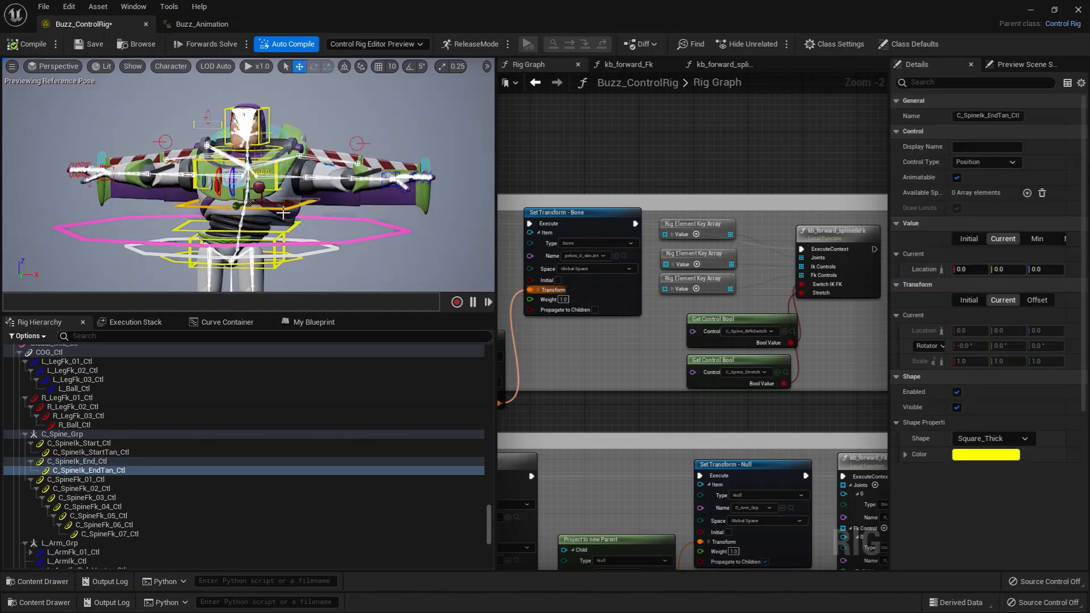
pyautogui.click(290, 215)
pyautogui.click(288, 204)
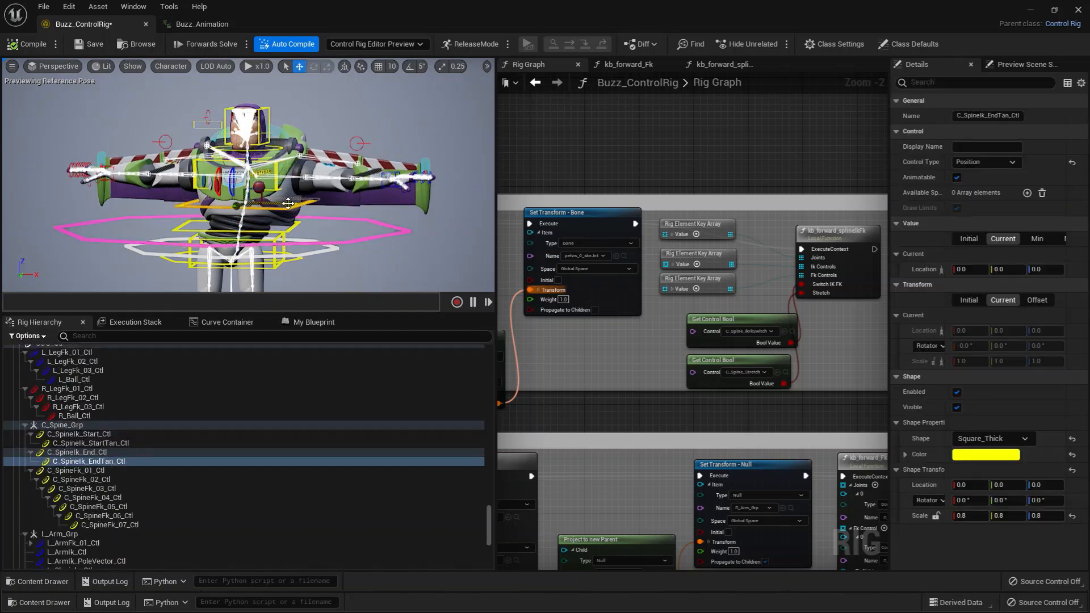
pyautogui.moveTo(296, 204); pyautogui.dragTo(316, 219)
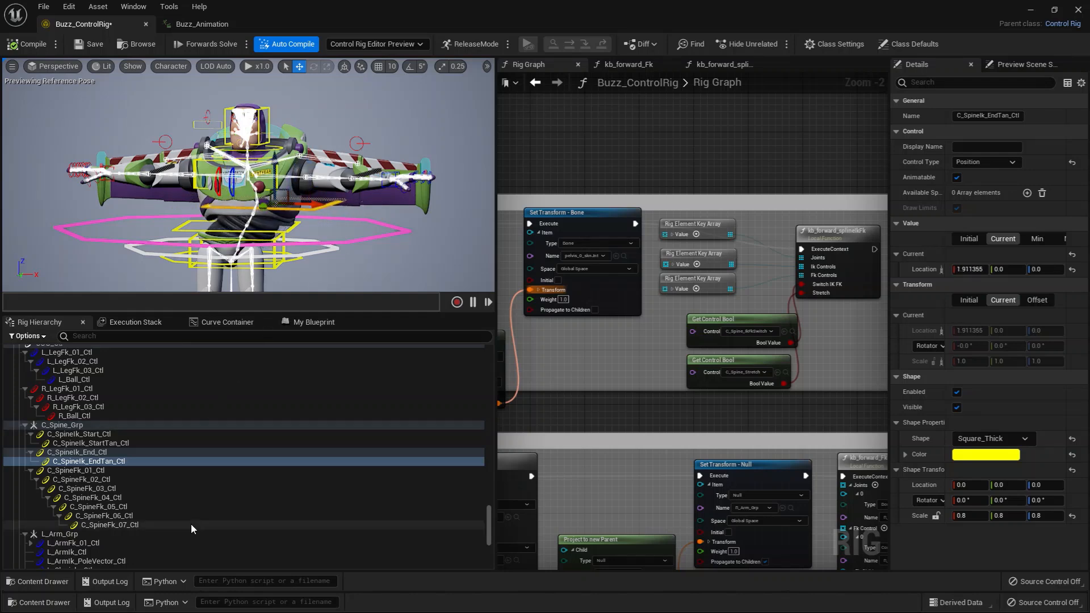
# Turn off the current value of C_Spine_IkFkSwitch under the C_Spine_Settings control
pyautogui.scroll(-5, 413, 275)
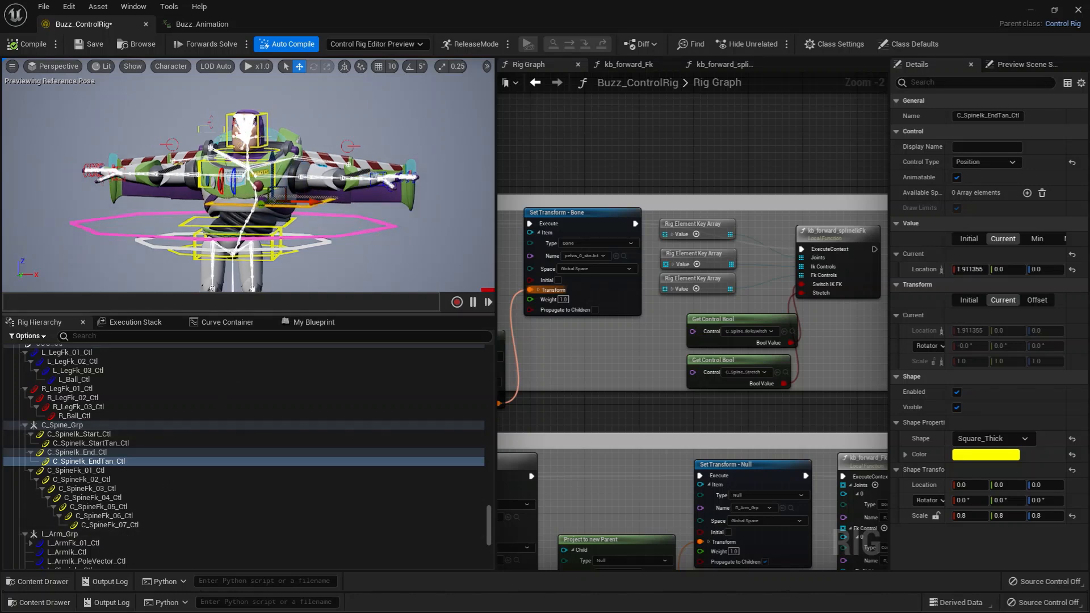
pyautogui.click(425, 255)
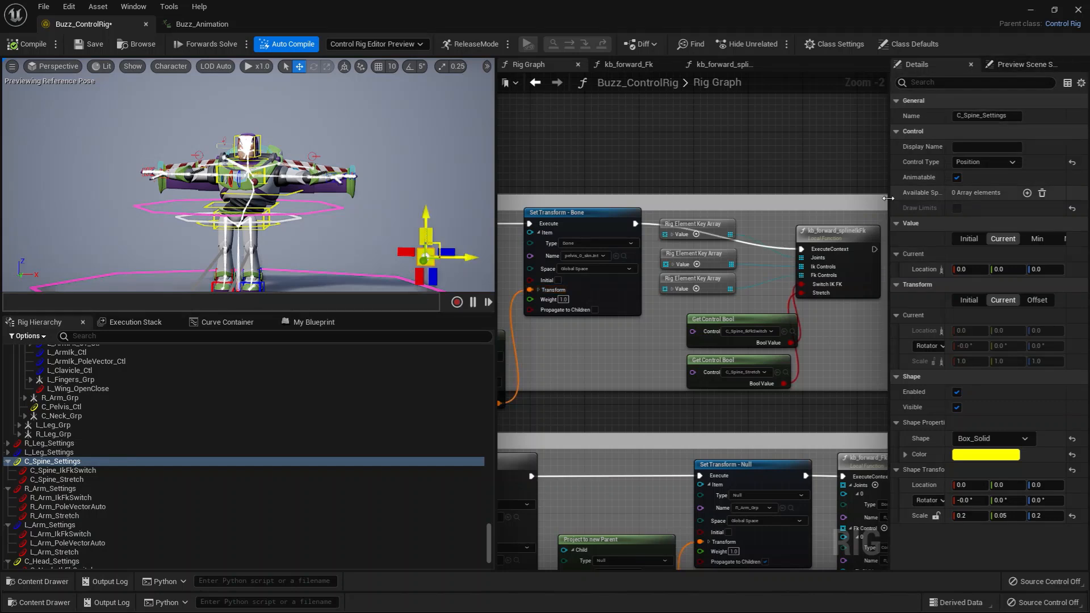
pyautogui.moveTo(888, 199); pyautogui.dragTo(852, 207)
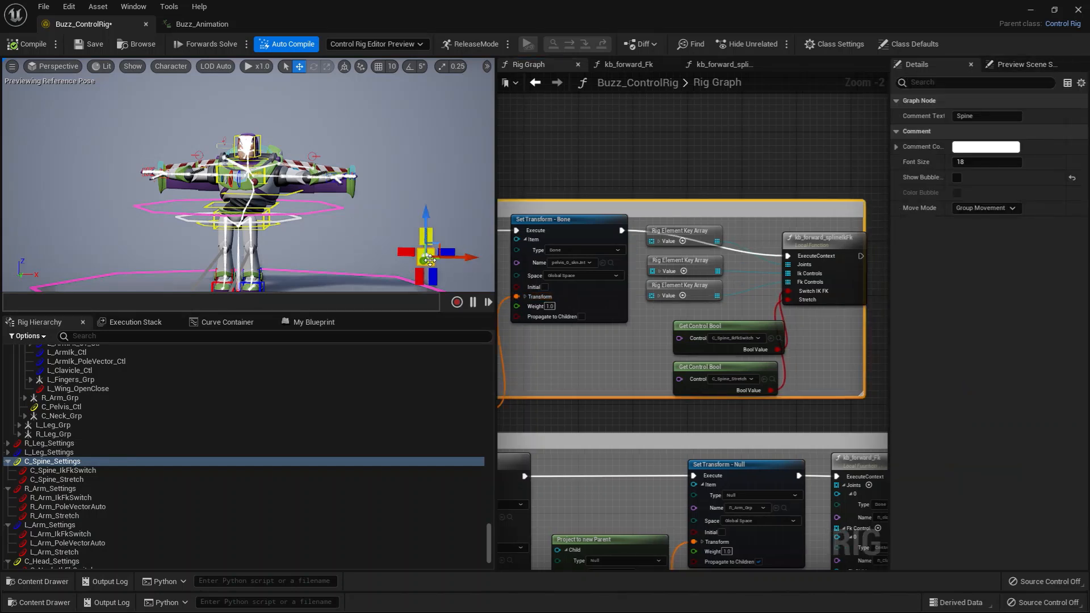
pyautogui.click(57, 471)
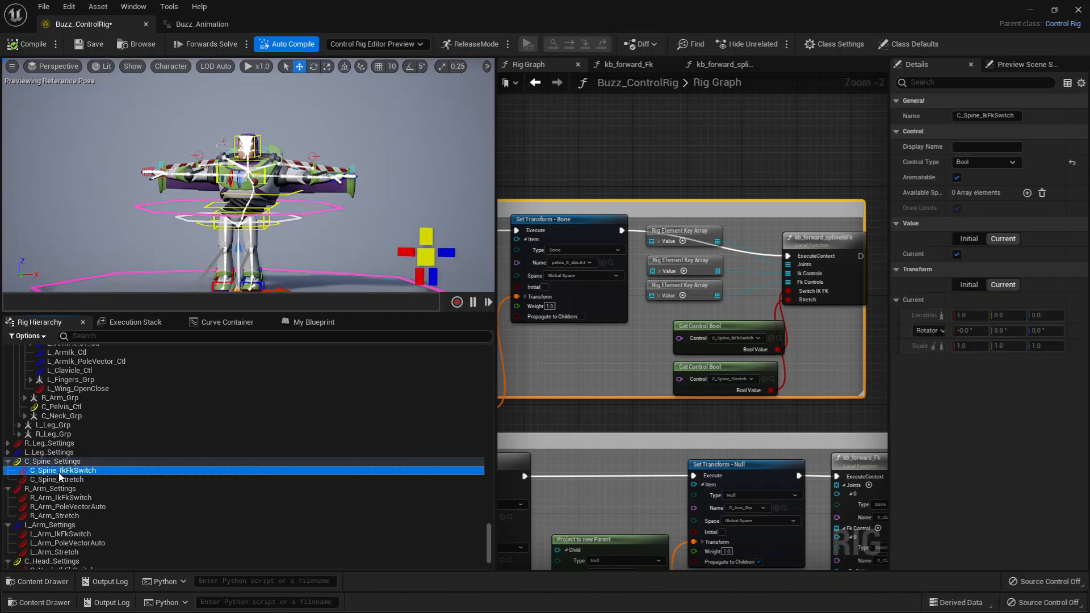
pyautogui.click(957, 255)
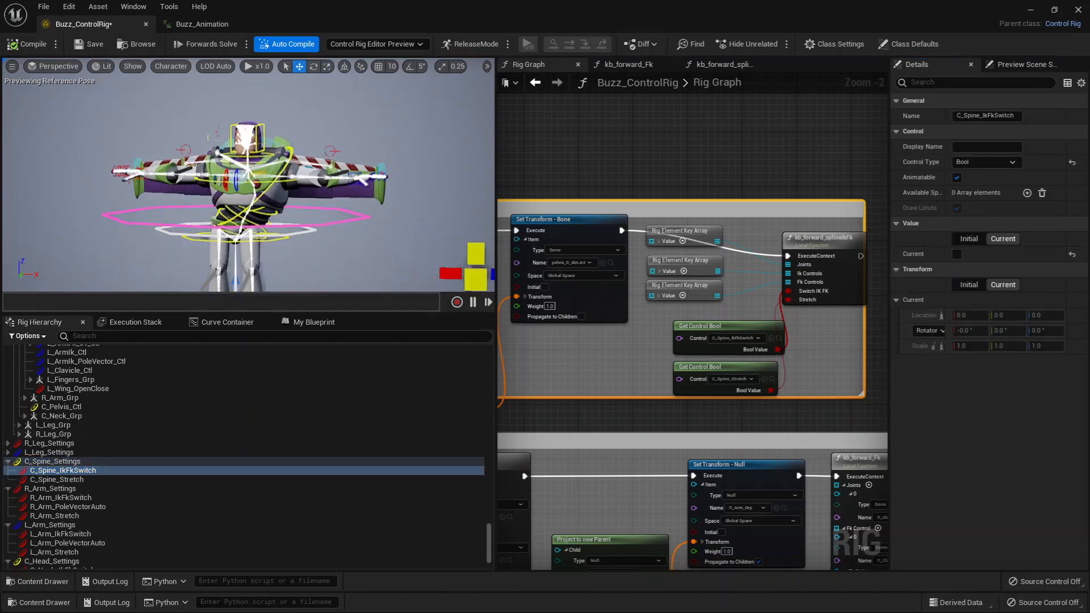
# Select the spine FK controls from C_SpineFk_01_Ctl to C_SpineFk_07_Ctl and rotate them together to bend the torso
pyautogui.scroll(4, 302, 210)
pyautogui.click(298, 174)
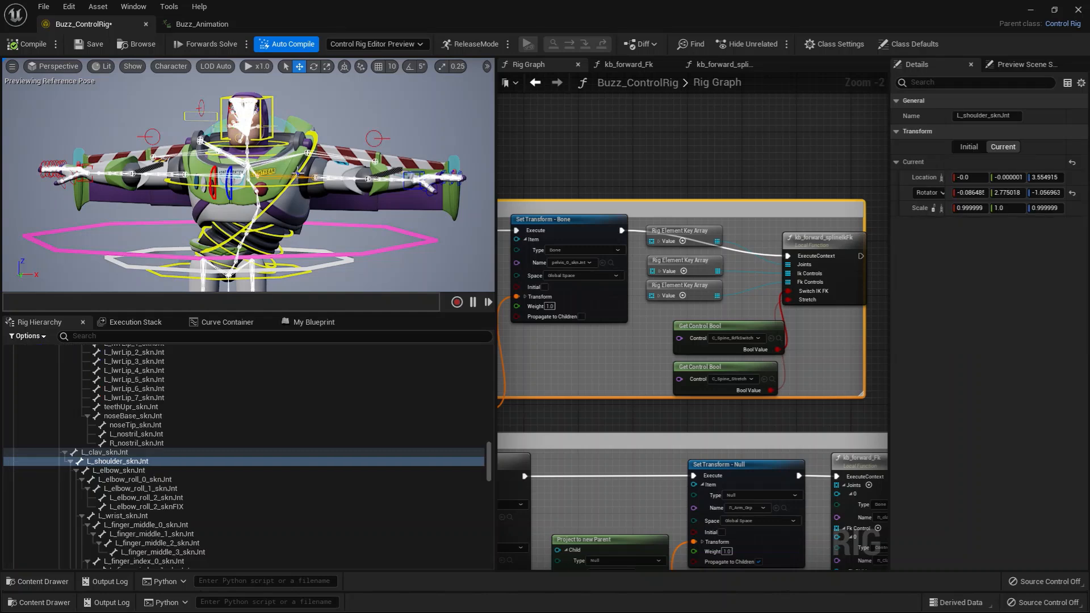
pyautogui.click(294, 192)
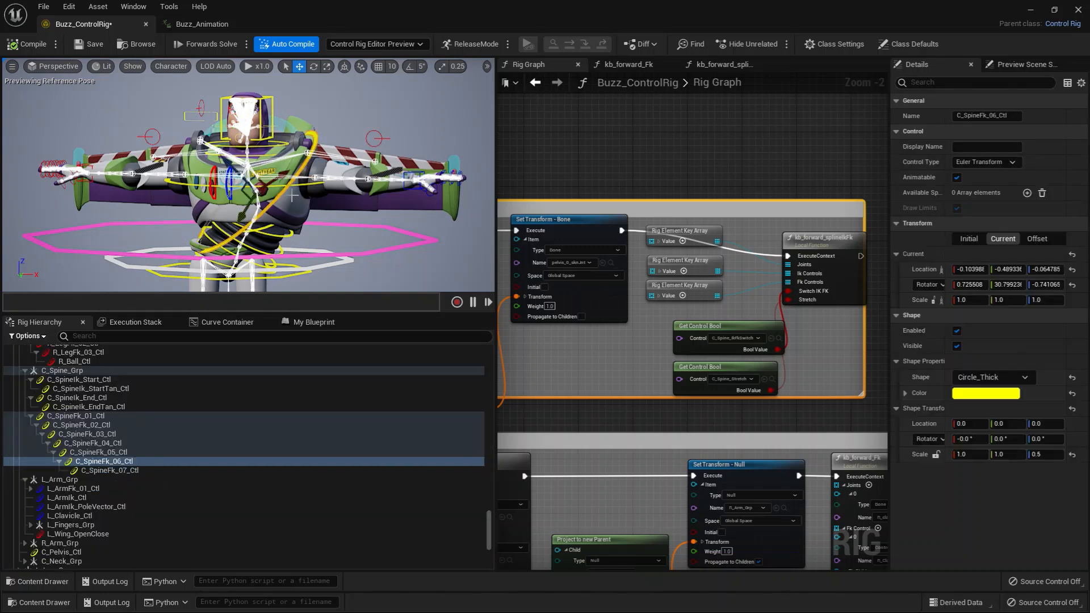
pyautogui.click(87, 417)
pyautogui.keyDown('shift'); pyautogui.click(118, 467); pyautogui.keyUp('shift')
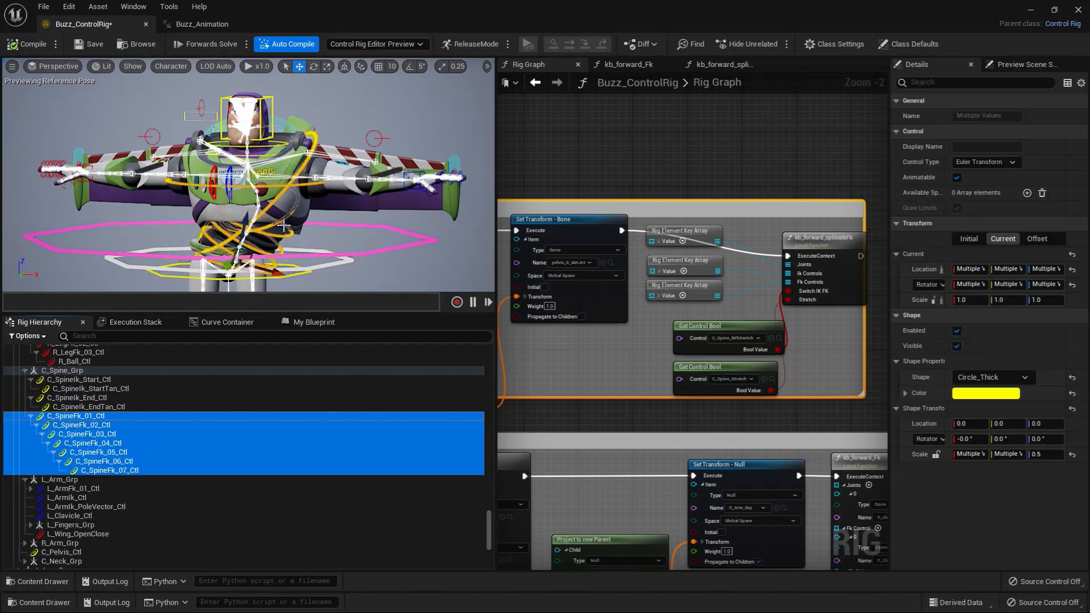
pyautogui.press('e')
pyautogui.moveTo(285, 229); pyautogui.dragTo(297, 267)
pyautogui.moveTo(235, 226)
pyautogui.mouseDown()
pyautogui.moveTo(228, 260)
pyautogui.moveTo(235, 222)
pyautogui.moveTo(232, 240)
pyautogui.moveTo(256, 227)
pyautogui.moveTo(239, 244)
pyautogui.mouseUp()
# Rotate the spine further with the FK controls in the C_SpineFk_02_Ctl to C_SpineFk_04_Ctl range
pyautogui.click(88, 426)
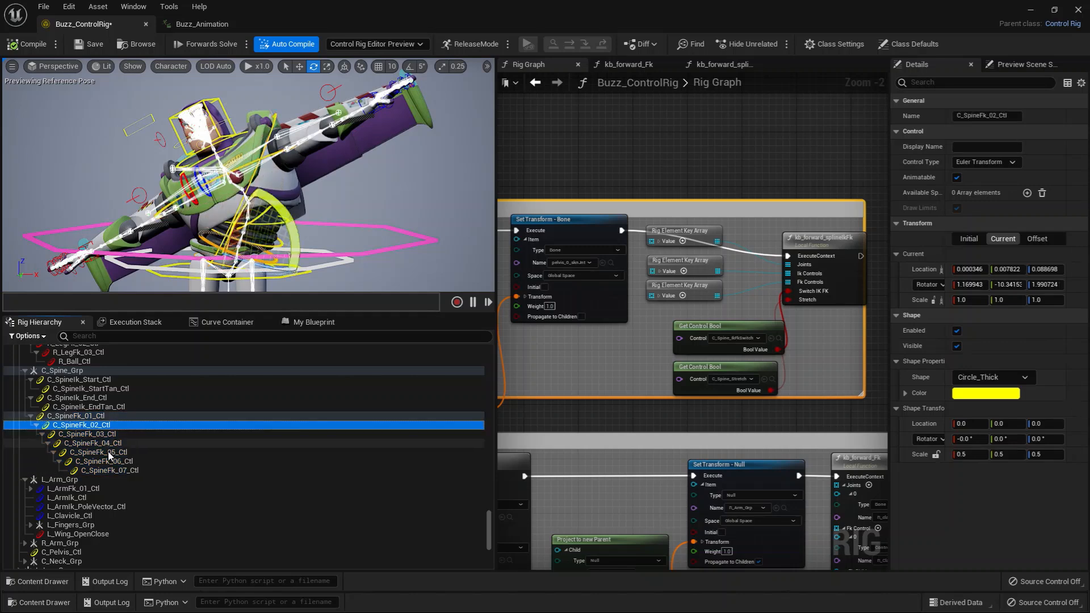
pyautogui.keyDown('shift'); pyautogui.click(104, 443); pyautogui.keyUp('shift')
pyautogui.moveTo(282, 212); pyautogui.dragTo(307, 279)
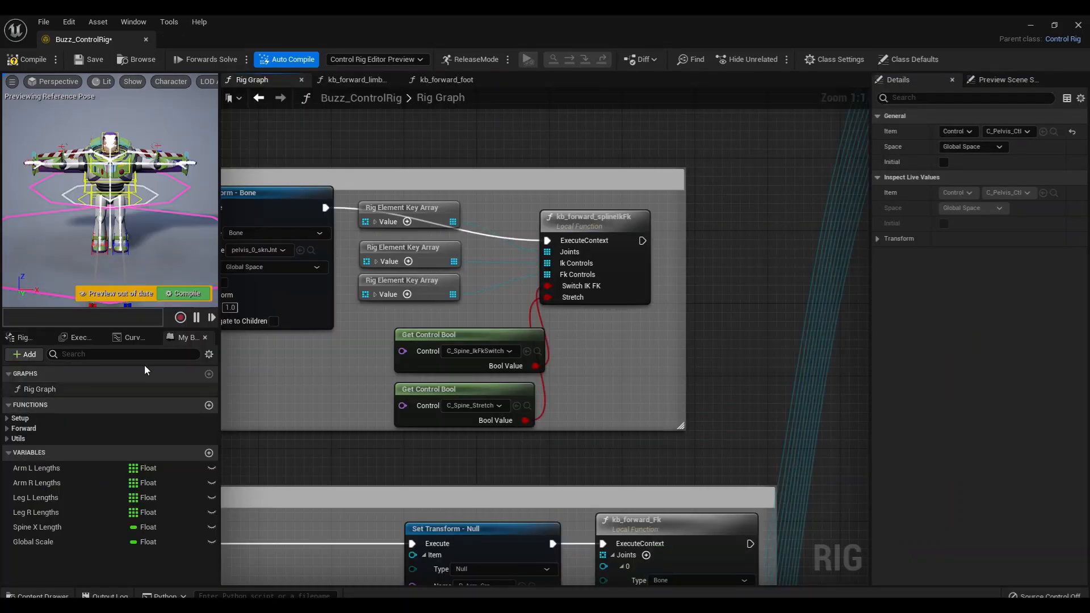
# Widen the character viewport beside the Rig Graph and show the rig hierarchy
pyautogui.moveTo(343, 373); pyautogui.dragTo(422, 372, button='right')
pyautogui.click(376, 397)
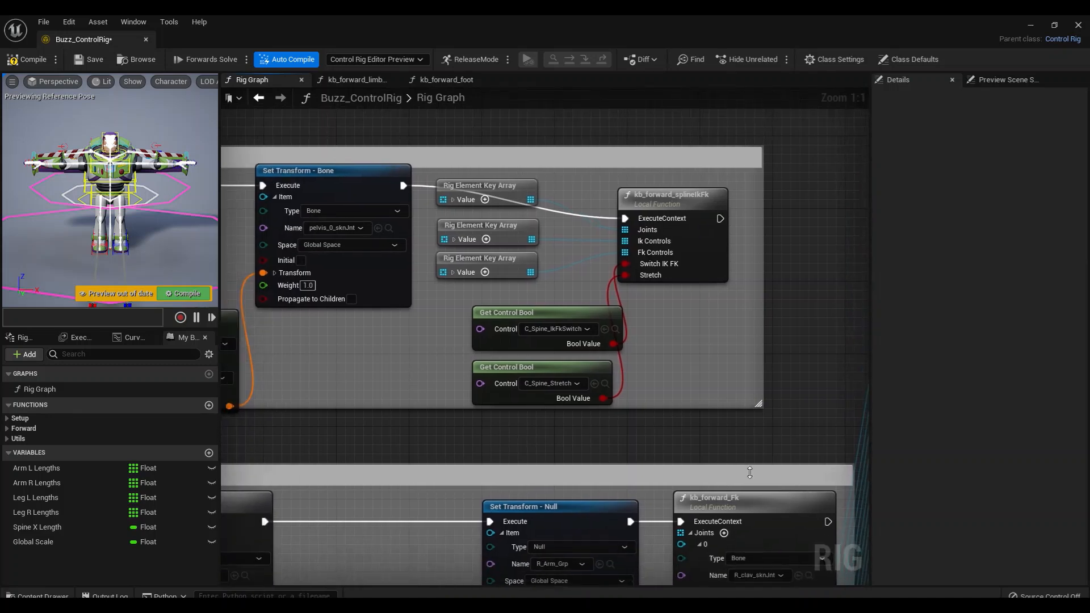
pyautogui.moveTo(703, 339); pyautogui.dragTo(711, 403, button='right')
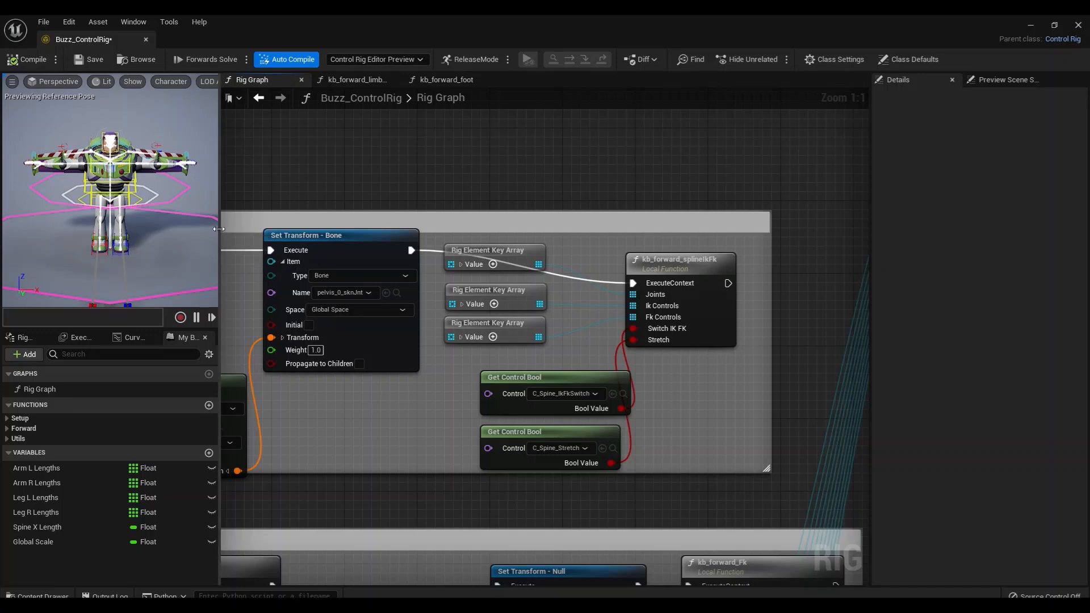
pyautogui.moveTo(218, 229); pyautogui.dragTo(315, 229)
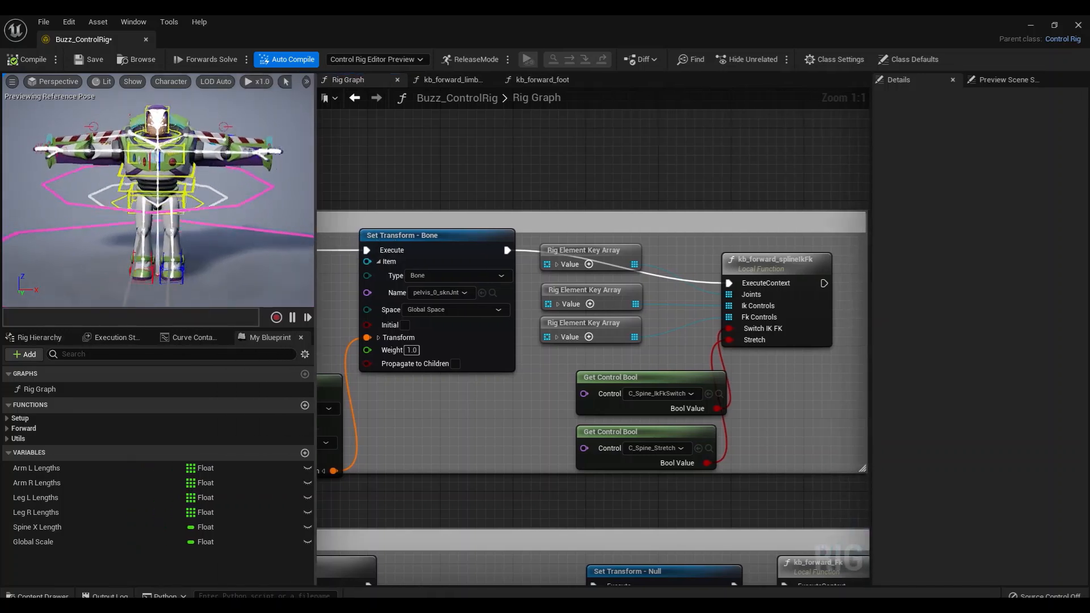
pyautogui.keyDown('alt'); pyautogui.moveTo(193, 255); pyautogui.dragTo(171, 226); pyautogui.keyUp('alt')
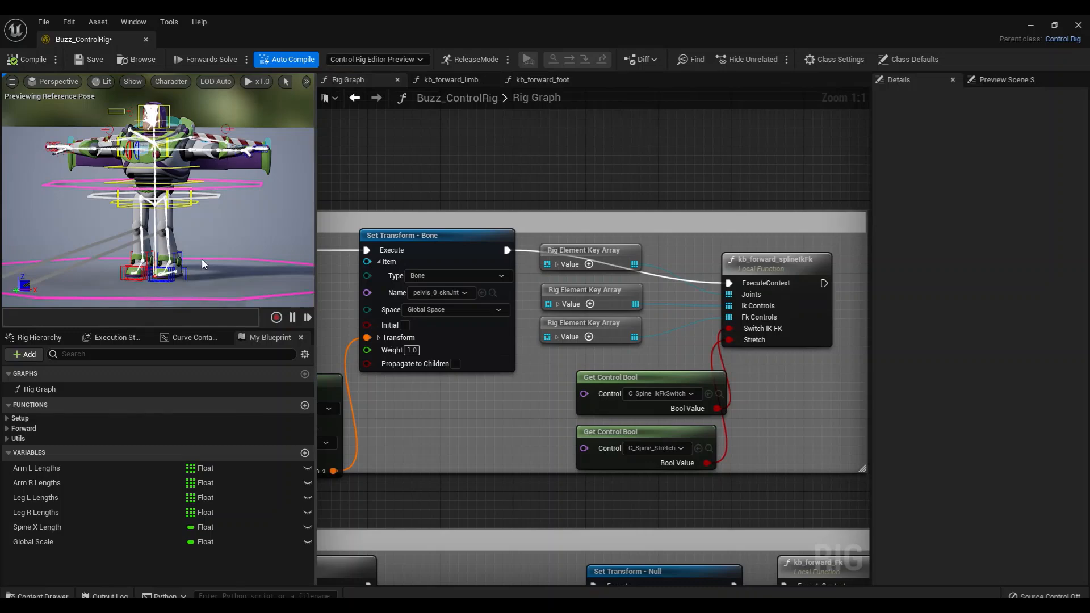
pyautogui.moveTo(197, 219)
pyautogui.keyDown('alt'); pyautogui.mouseDown()
pyautogui.moveTo(225, 239)
pyautogui.moveTo(200, 221)
pyautogui.moveTo(208, 224)
pyautogui.mouseUp(); pyautogui.keyUp('alt')
pyautogui.click(36, 337)
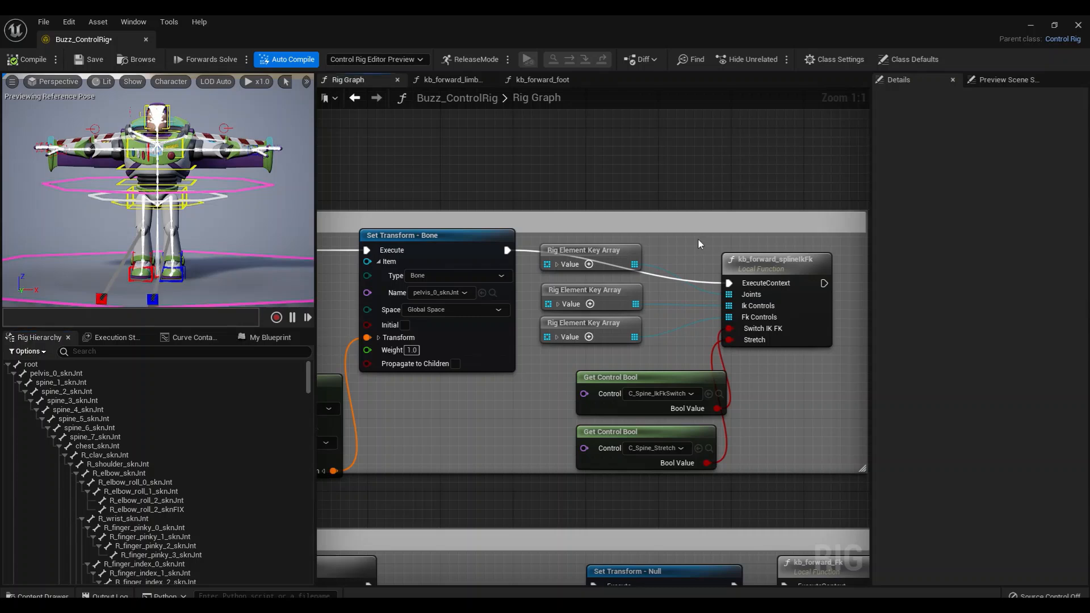
# Open the graph of the kb_forward_splineIkFk function from its node in the spine section of the Rig Graph
pyautogui.moveTo(699, 240); pyautogui.dragTo(645, 239, button='right')
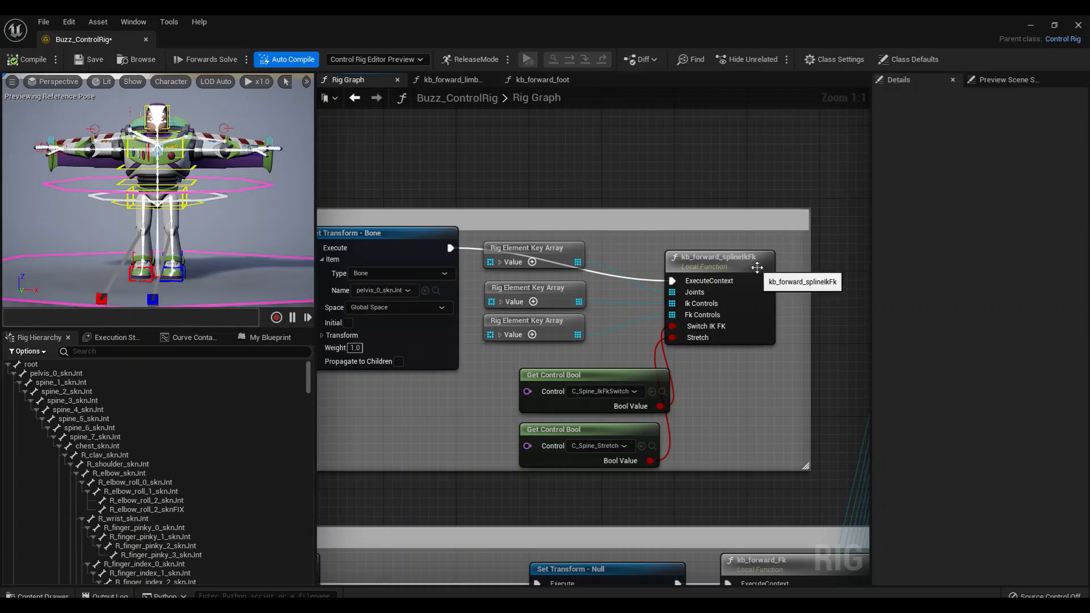
pyautogui.doubleClick(732, 261)
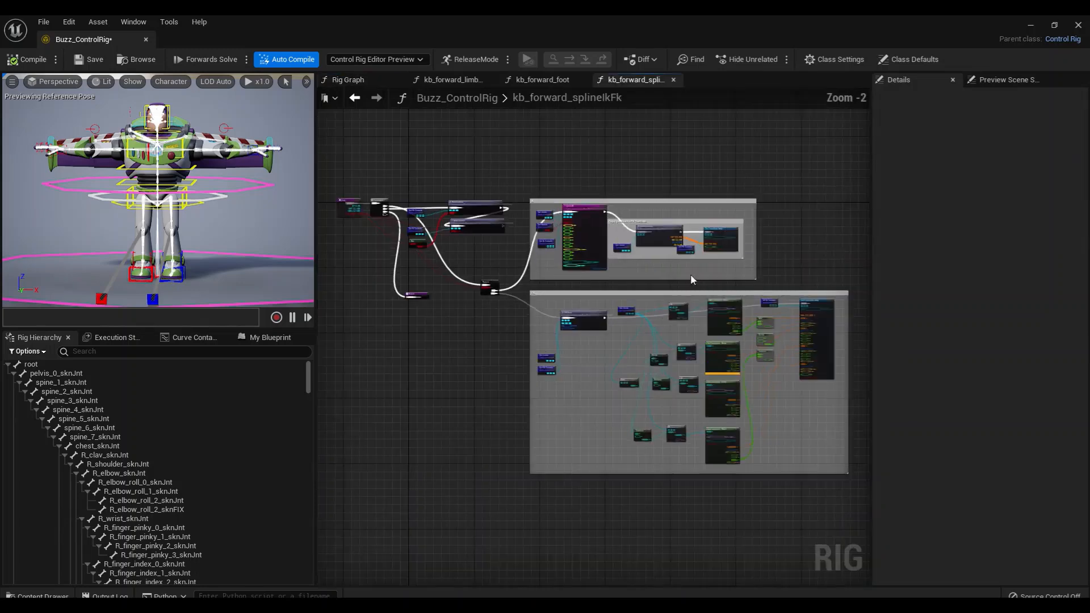
pyautogui.moveTo(493, 356); pyautogui.dragTo(537, 424, button='right')
pyautogui.scroll(4, 537, 424)
# Regroup the two HideControls nodes with Get Fk Controls, Get Ik Controls and Not above the Sequence node
pyautogui.moveTo(459, 328); pyautogui.dragTo(554, 384, button='right')
pyautogui.scroll(-1, 554, 384)
pyautogui.moveTo(566, 276); pyautogui.dragTo(530, 176)
pyautogui.moveTo(428, 258); pyautogui.dragTo(404, 126)
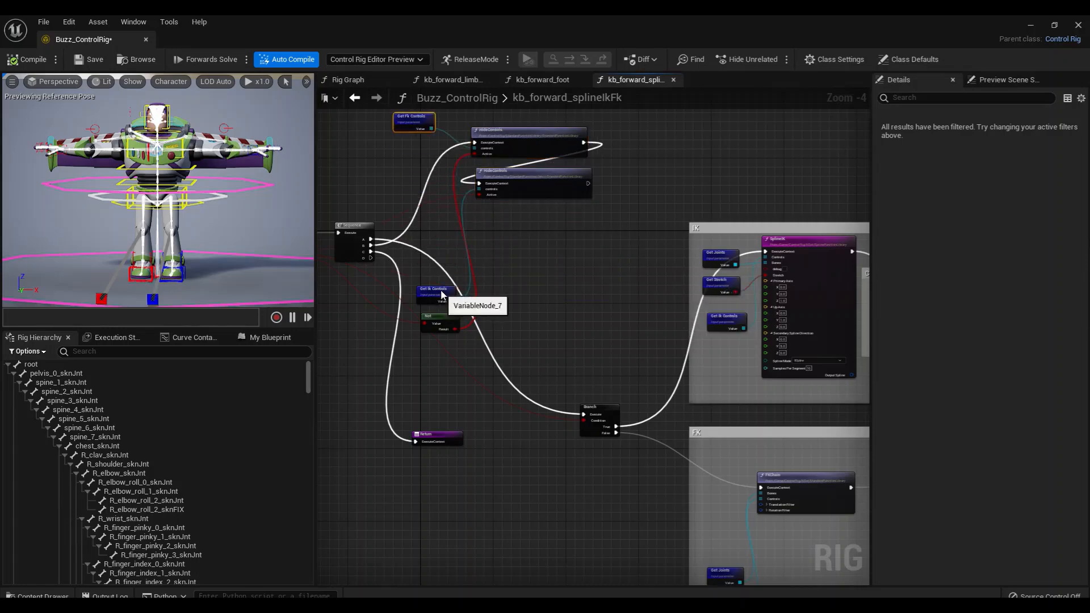
pyautogui.moveTo(443, 295); pyautogui.dragTo(410, 132)
pyautogui.moveTo(446, 313); pyautogui.dragTo(423, 156)
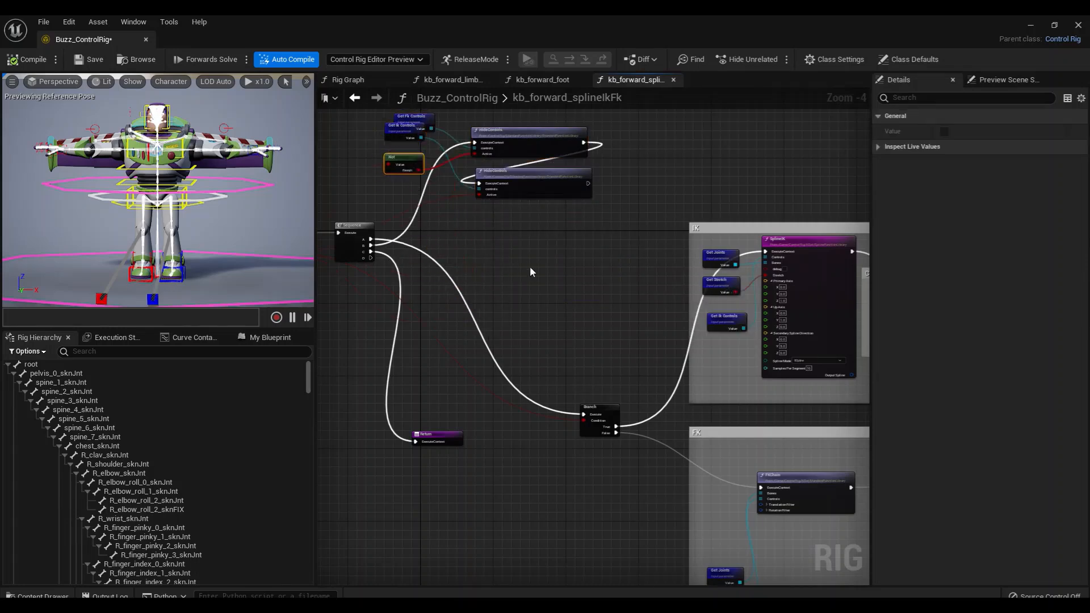
# Move the Branch node up so it lines up with the Sequence node
pyautogui.moveTo(530, 267); pyautogui.dragTo(588, 267, button='right')
pyautogui.scroll(1, 545, 340)
pyautogui.moveTo(705, 425); pyautogui.dragTo(645, 197)
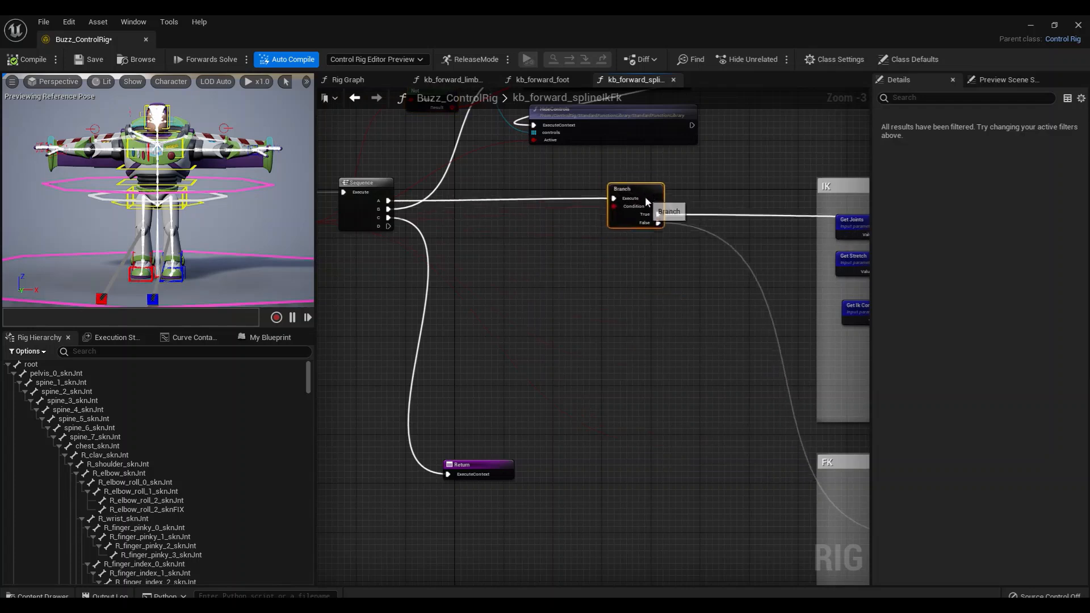
# Select the function's Entry node and widen its details to examine the input and output parameters
pyautogui.moveTo(515, 261); pyautogui.dragTo(650, 252, button='right')
pyautogui.click(380, 199)
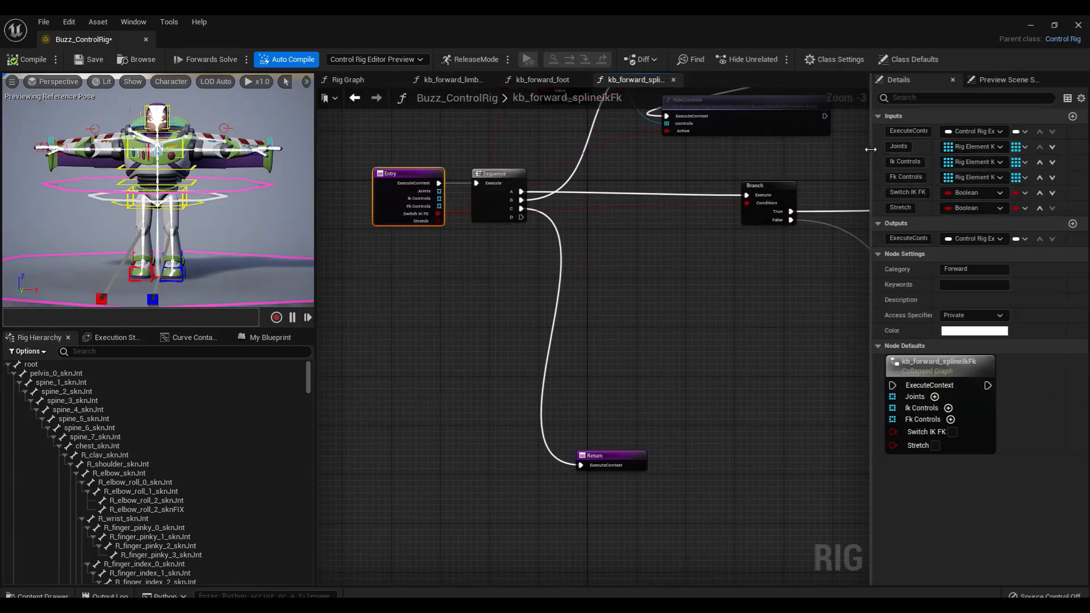
pyautogui.moveTo(871, 153); pyautogui.dragTo(841, 152)
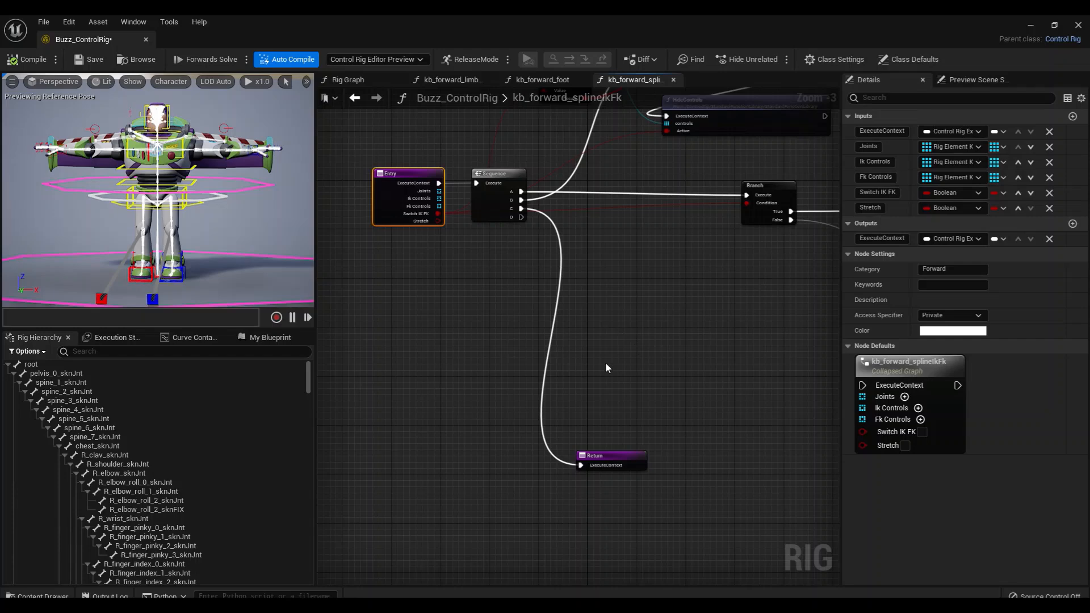
pyautogui.click(636, 345)
pyautogui.moveTo(661, 321); pyautogui.dragTo(591, 364, button='right')
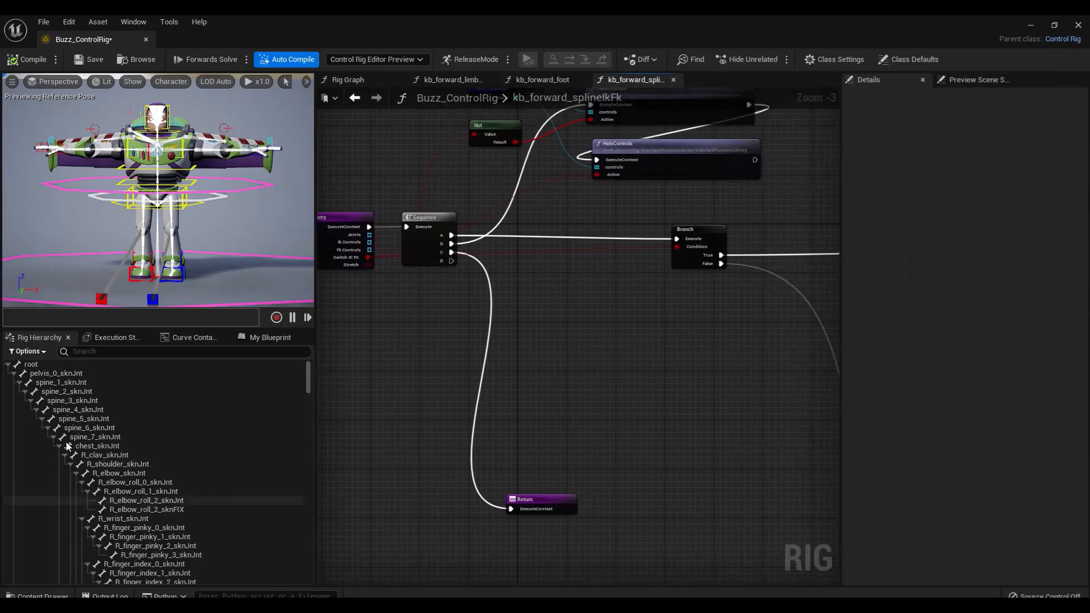
# Select the C_Spine_Grp control group in the hierarchy and examine the SplineIK node in the IK section of the graph
pyautogui.click(190, 169)
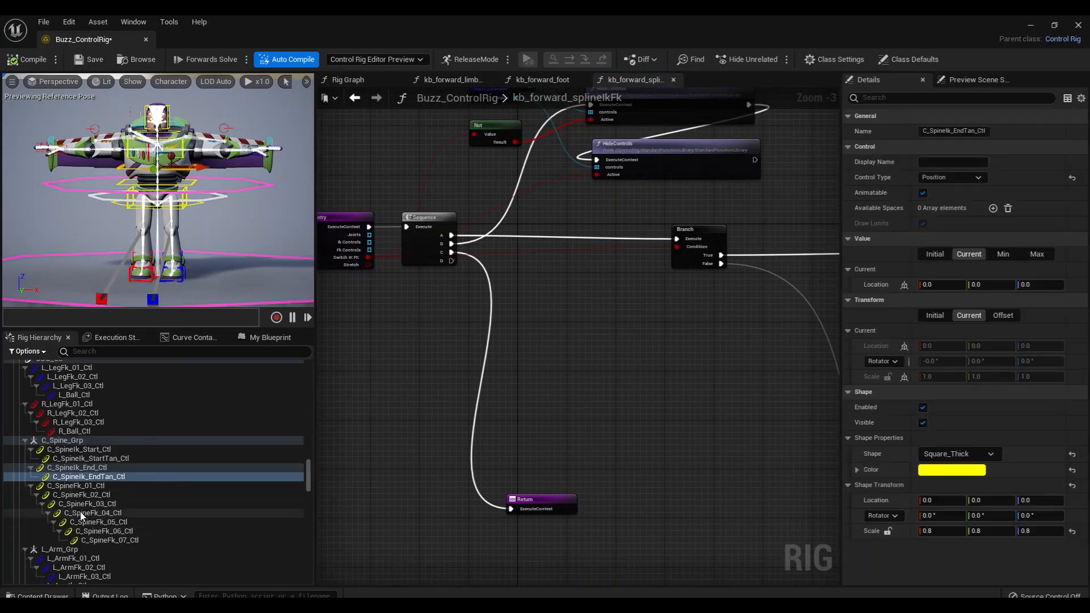
pyautogui.click(67, 441)
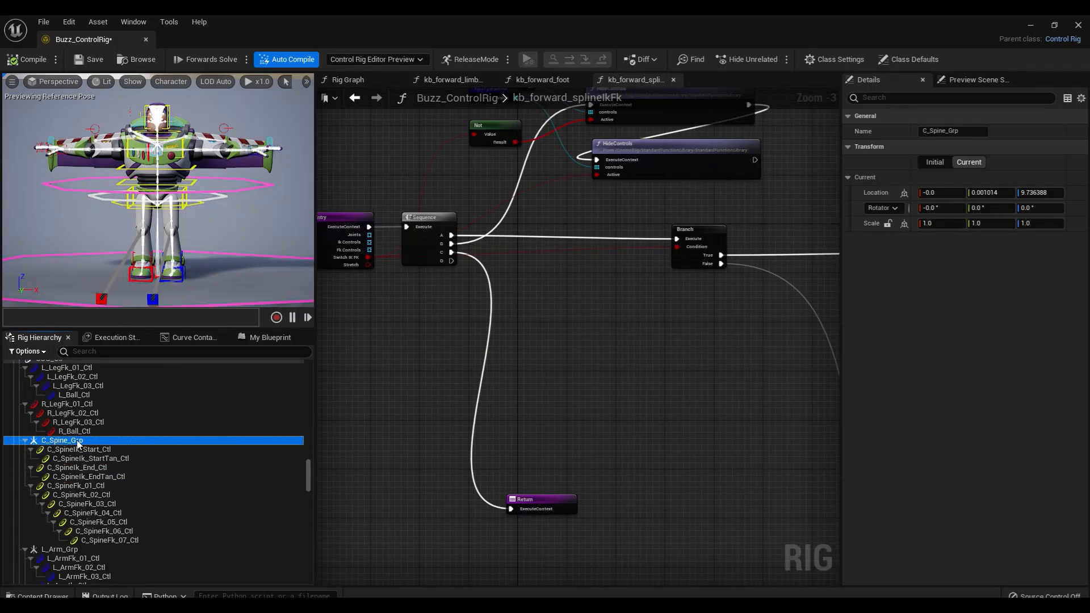
pyautogui.moveTo(738, 321); pyautogui.dragTo(320, 317, button='right')
pyautogui.scroll(2, 484, 479)
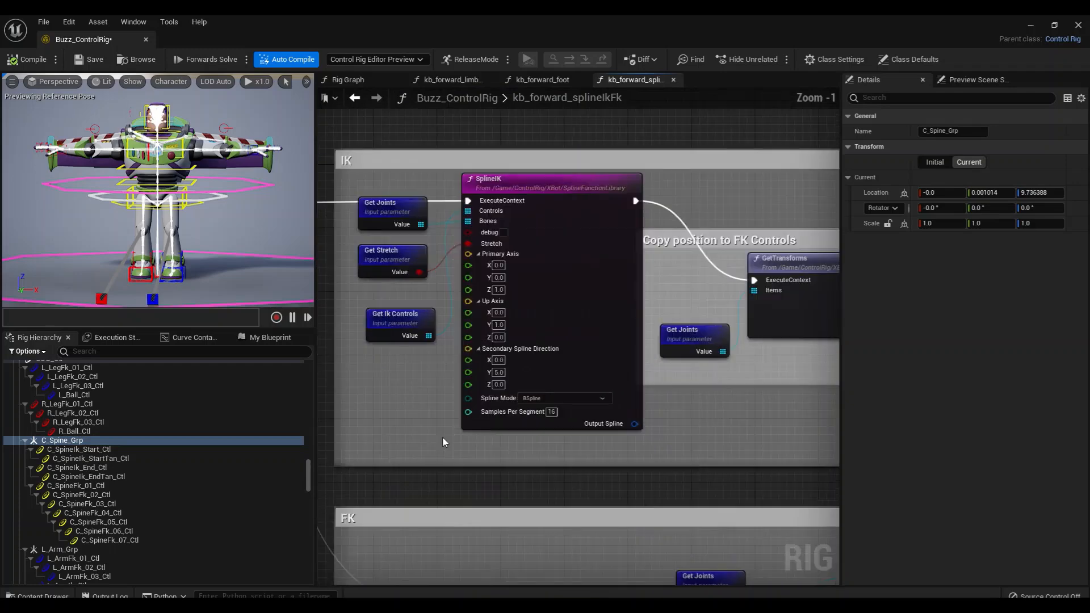
# Turn on debug drawing for the SplineIK node in the IK section
pyautogui.moveTo(445, 441); pyautogui.dragTo(423, 423, button='right')
pyautogui.scroll(1, 517, 455)
pyautogui.scroll(-1, 430, 395)
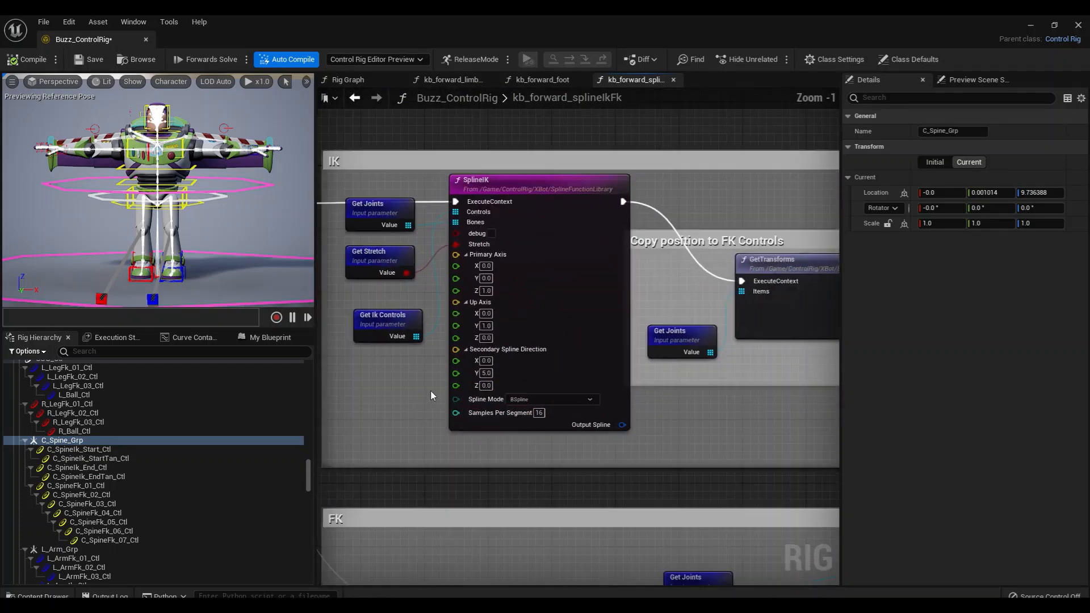
pyautogui.click(492, 180)
pyautogui.moveTo(511, 243)
pyautogui.mouseDown(button='right')
pyautogui.moveTo(529, 250)
pyautogui.moveTo(518, 252)
pyautogui.mouseUp(button='right')
pyautogui.click(531, 244)
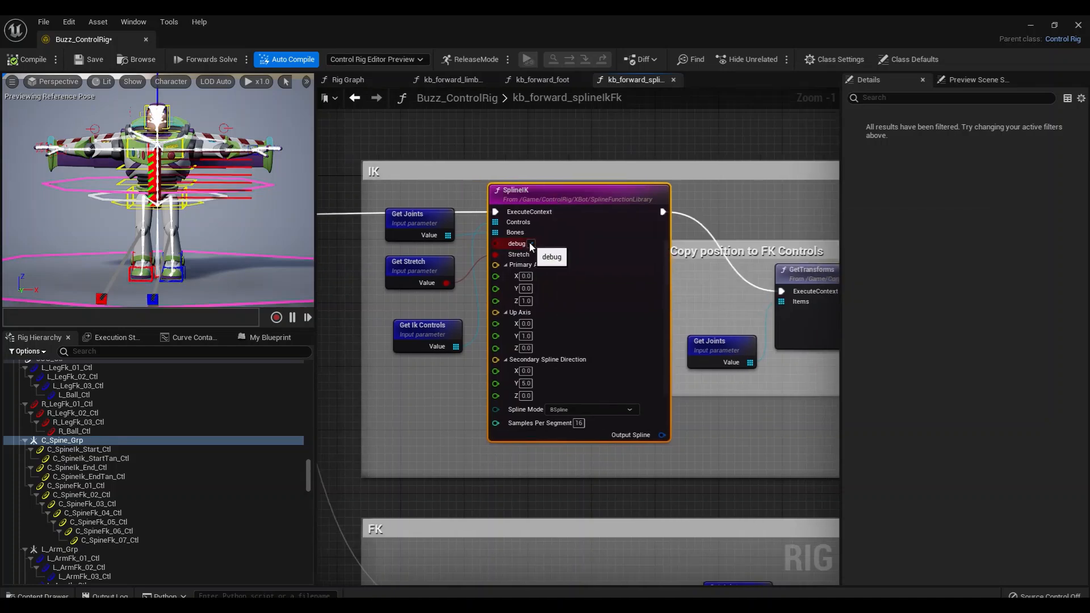
# Select C_SpineIk_EndTan_Ctl in the preview and move it to about 0.65 on the X axis
pyautogui.keyDown('alt'); pyautogui.moveTo(215, 245); pyautogui.dragTo(249, 245, button='right'); pyautogui.keyUp('alt')
pyautogui.moveTo(217, 249)
pyautogui.keyDown('alt'); pyautogui.mouseDown()
pyautogui.moveTo(195, 248)
pyautogui.moveTo(250, 244)
pyautogui.moveTo(196, 249)
pyautogui.moveTo(212, 245)
pyautogui.mouseUp(); pyautogui.keyUp('alt')
pyautogui.moveTo(270, 129)
pyautogui.keyDown('alt'); pyautogui.mouseDown()
pyautogui.moveTo(227, 171)
pyautogui.moveTo(221, 156)
pyautogui.moveTo(193, 151)
pyautogui.moveTo(218, 142)
pyautogui.mouseUp(); pyautogui.keyUp('alt')
pyautogui.click(242, 138)
pyautogui.keyDown('alt'); pyautogui.moveTo(219, 142); pyautogui.dragTo(187, 152, button='middle'); pyautogui.keyUp('alt')
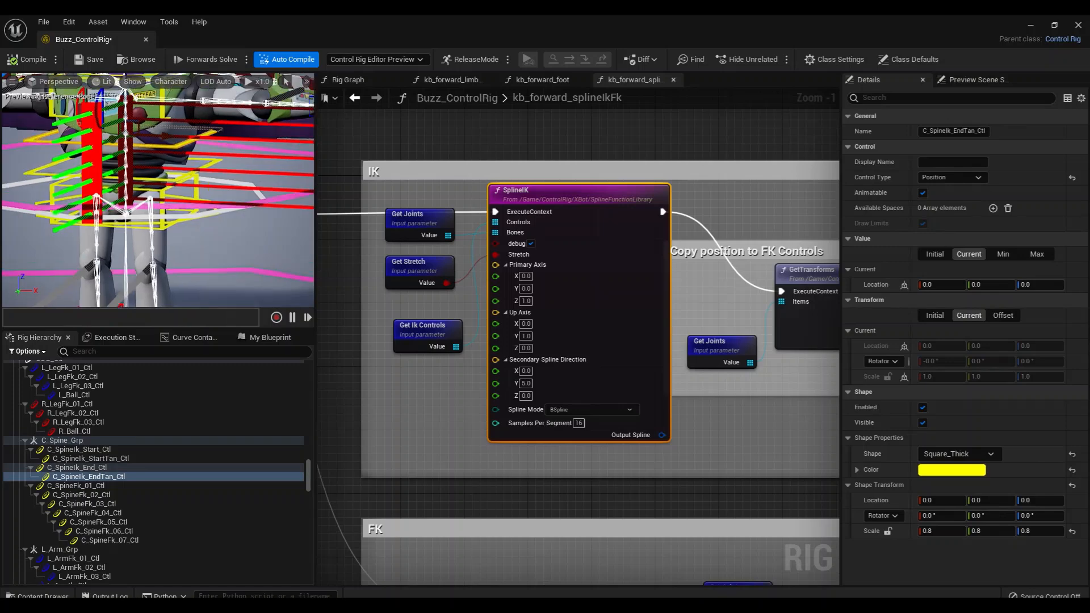
pyautogui.scroll(-3, 182, 178)
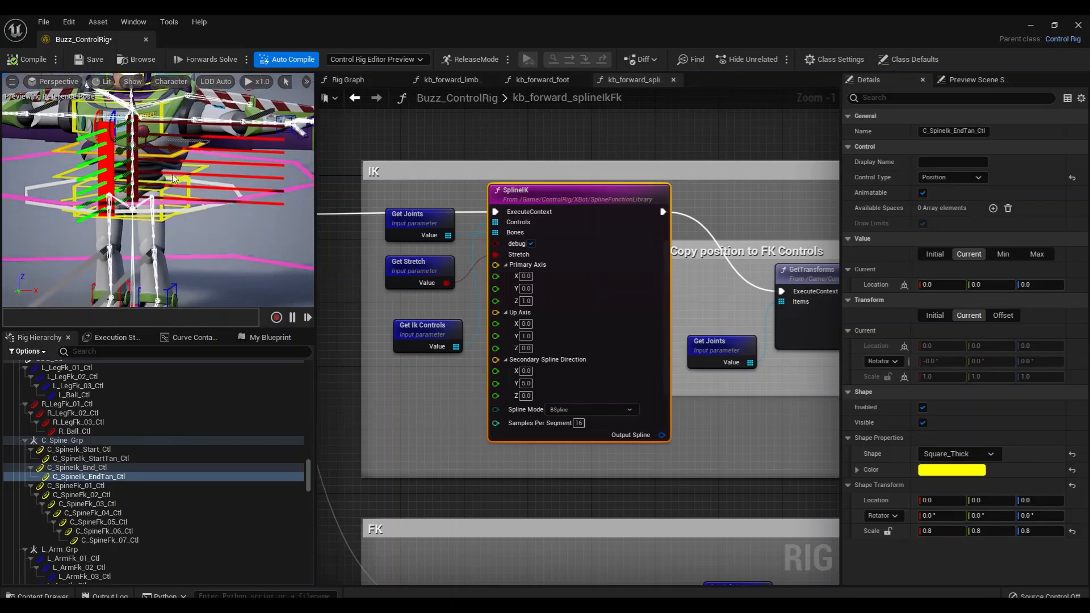
pyautogui.moveTo(180, 152)
pyautogui.mouseDown()
pyautogui.moveTo(260, 158)
pyautogui.moveTo(127, 159)
pyautogui.moveTo(165, 165)
pyautogui.mouseUp()
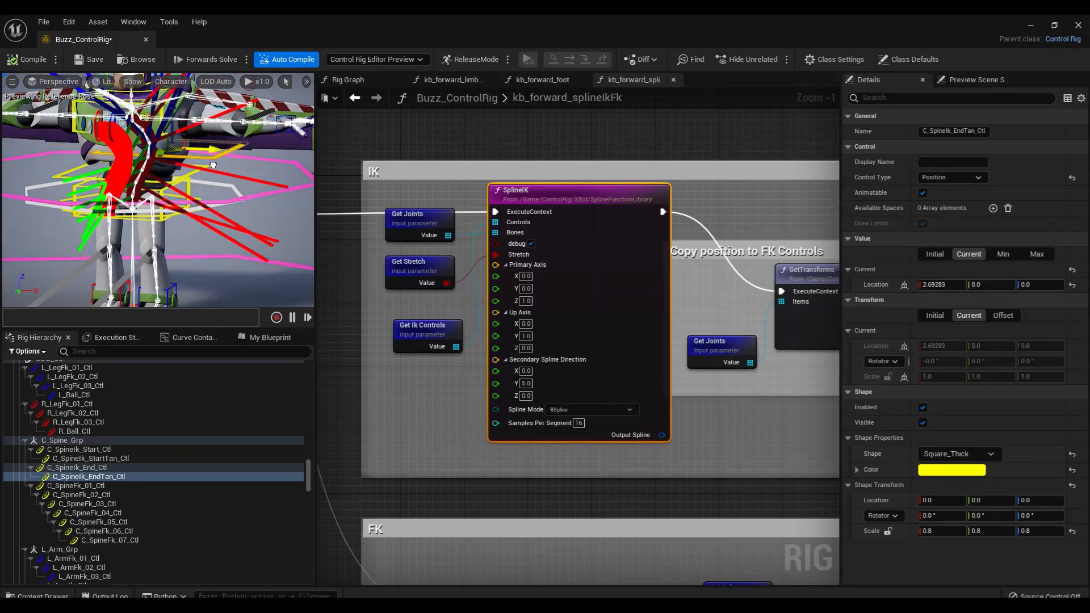
# Inspect the C_SpineIk controls in the hierarchy, and align the Get Ik Controls and Get Joints nodes with Get Stretch beside SplineIK
pyautogui.click(94, 448)
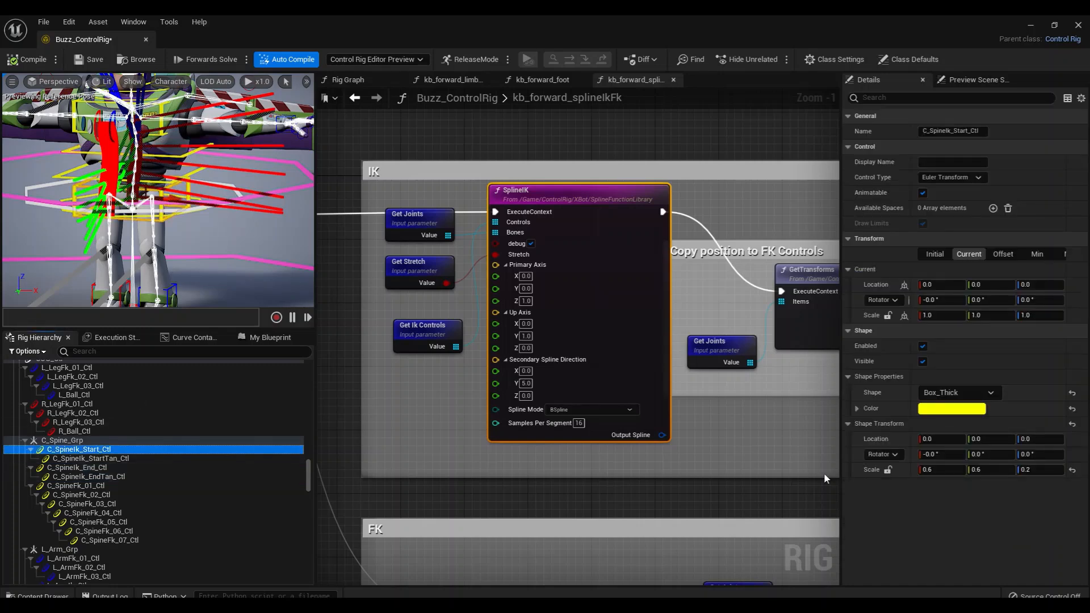
pyautogui.click(456, 313)
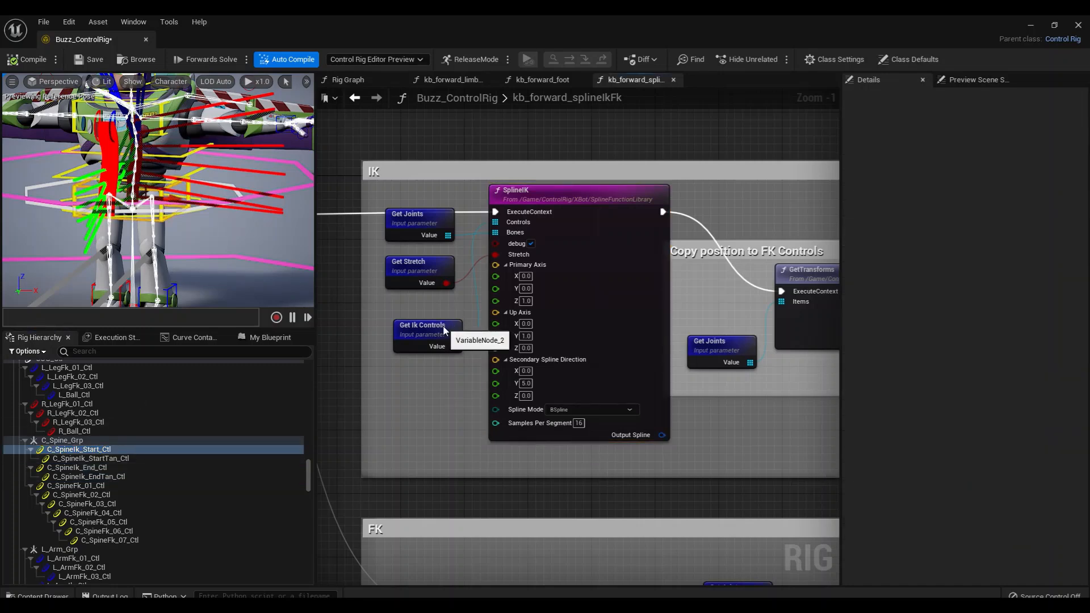
pyautogui.moveTo(445, 331); pyautogui.dragTo(439, 325)
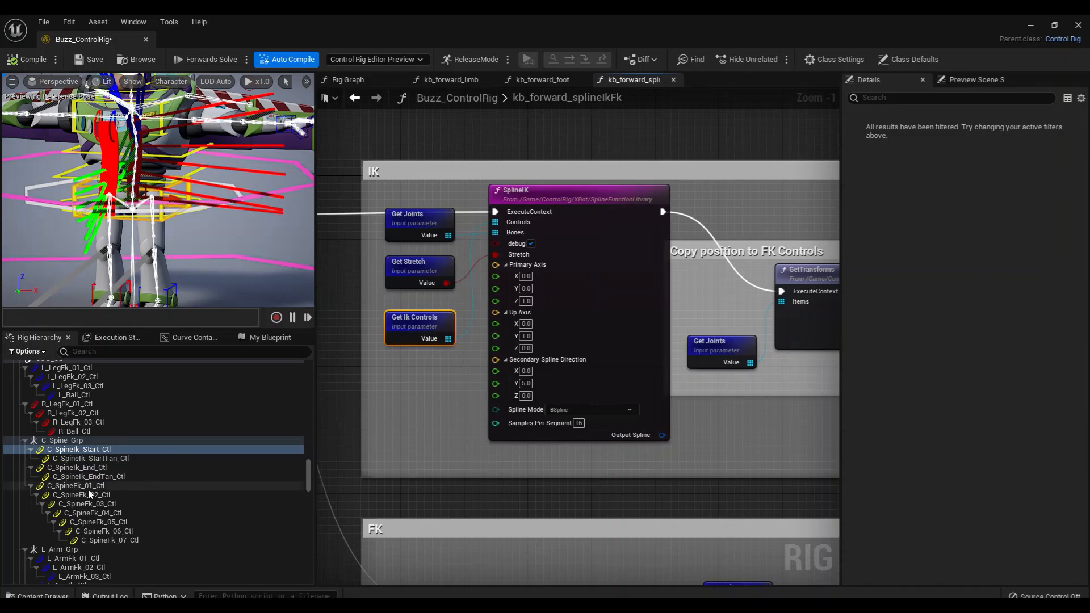
pyautogui.click(101, 458)
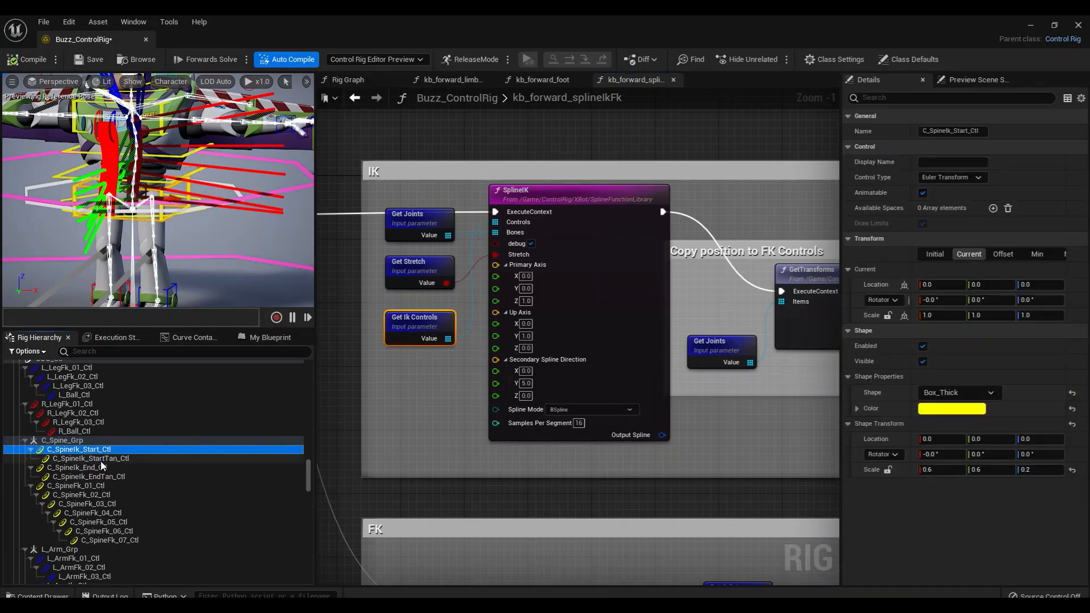
pyautogui.click(97, 467)
pyautogui.click(119, 476)
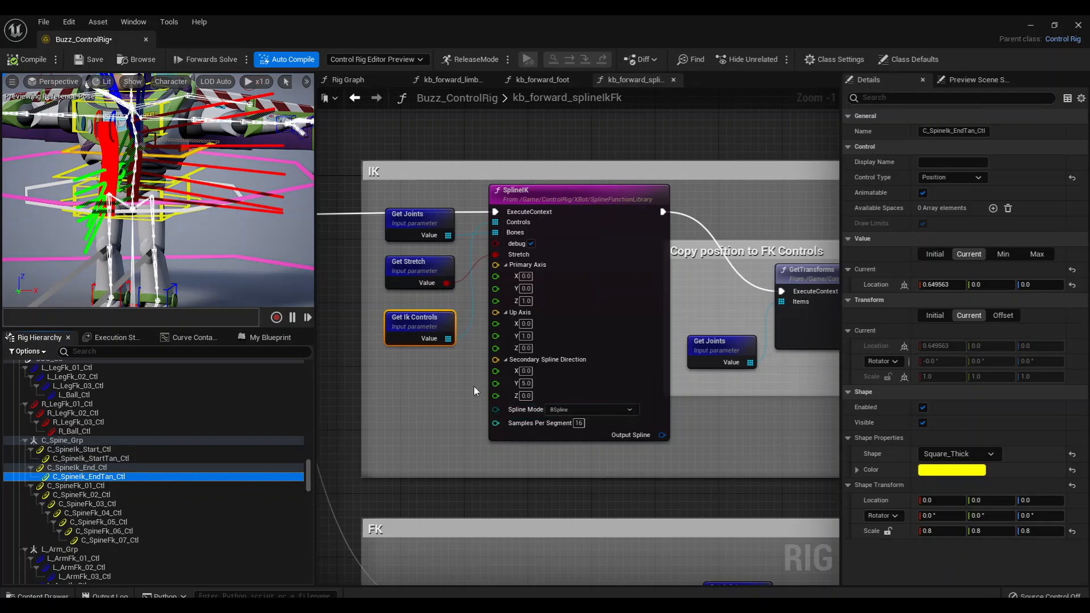
pyautogui.moveTo(428, 215); pyautogui.dragTo(420, 227)
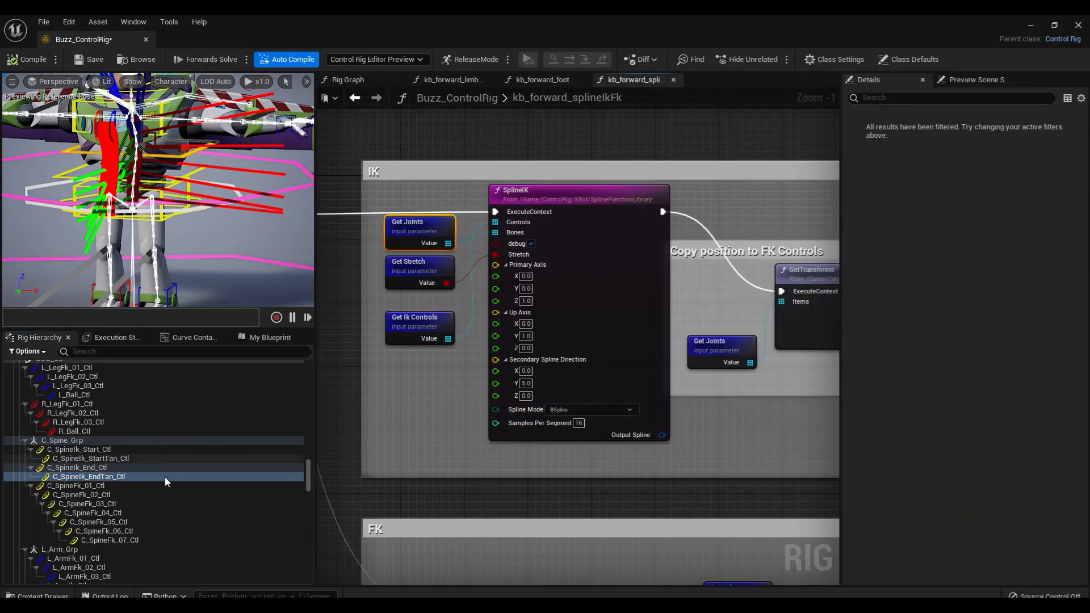
# Examine the spine bones in the first Rig Element Key Array of the Rig Graph, and put the collapsed node back in place
pyautogui.click(377, 86)
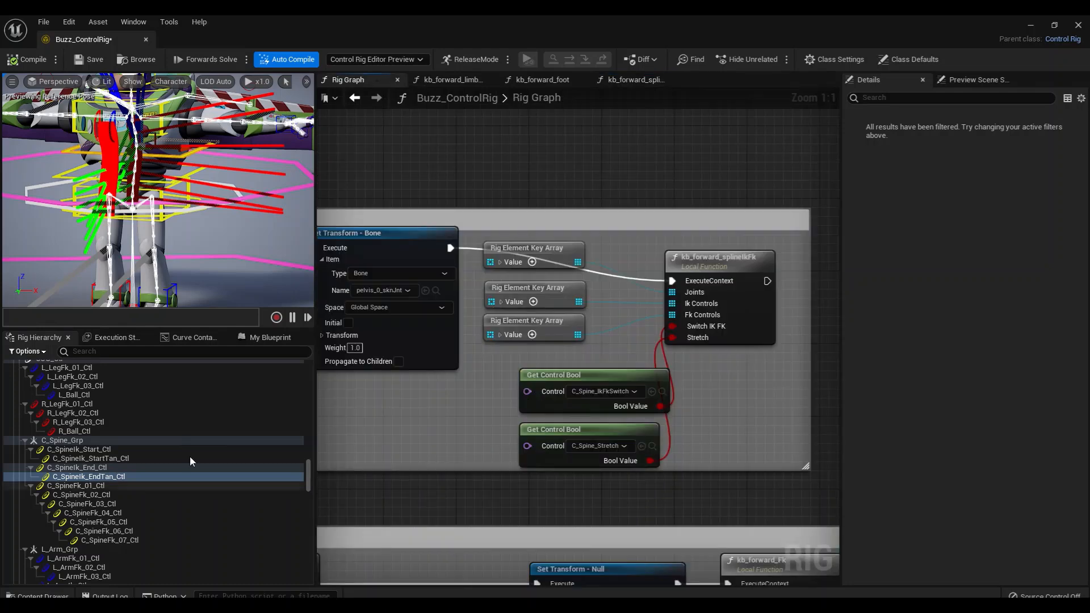
pyautogui.moveTo(412, 415); pyautogui.dragTo(370, 404, button='right')
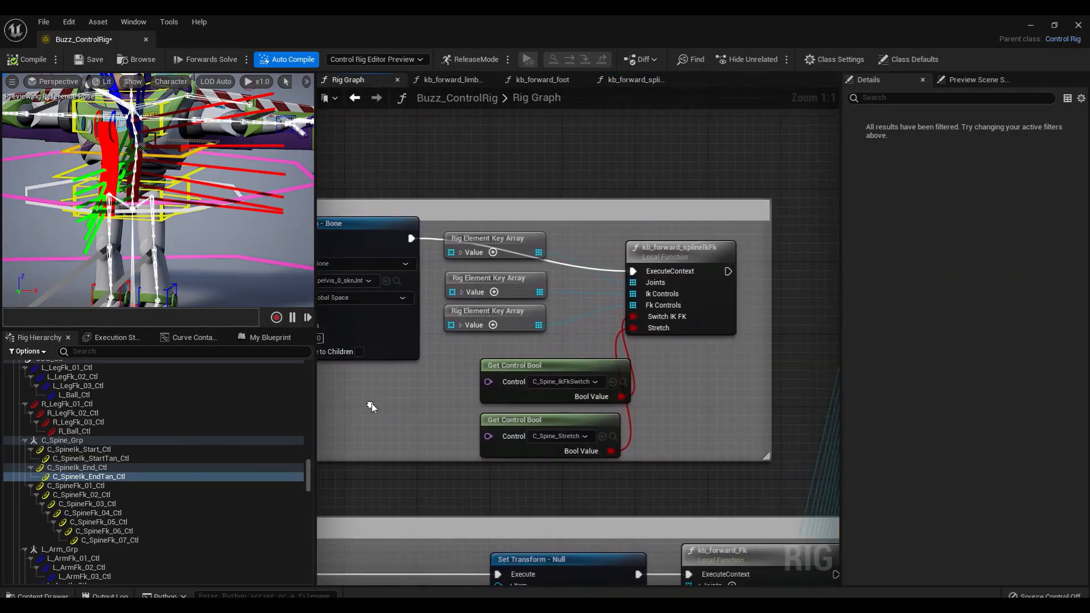
pyautogui.click(460, 252)
pyautogui.moveTo(505, 241); pyautogui.dragTo(478, 104)
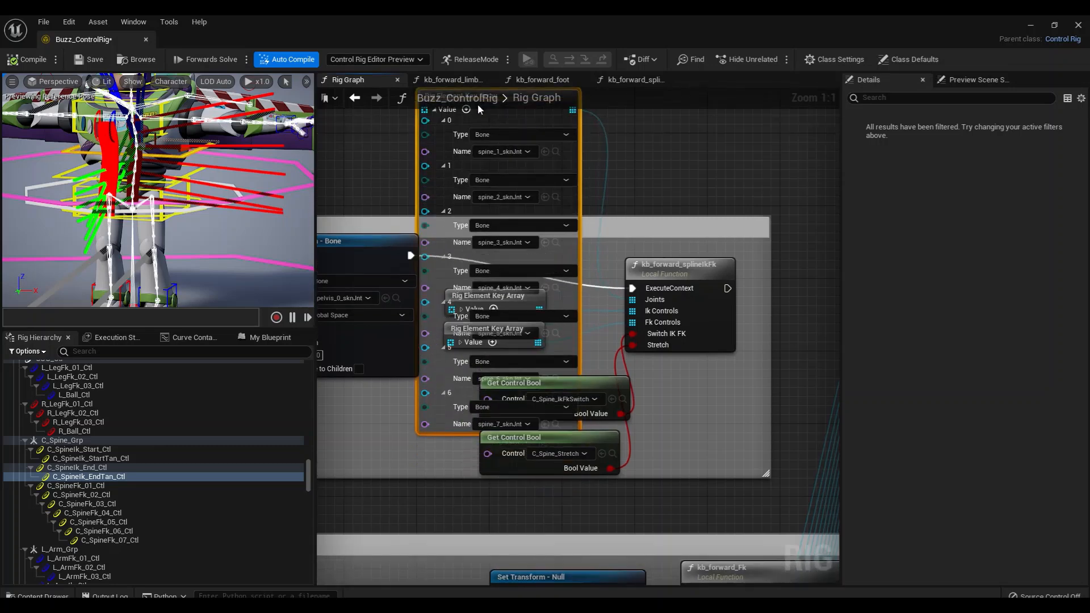
pyautogui.moveTo(606, 214); pyautogui.dragTo(640, 366, button='right')
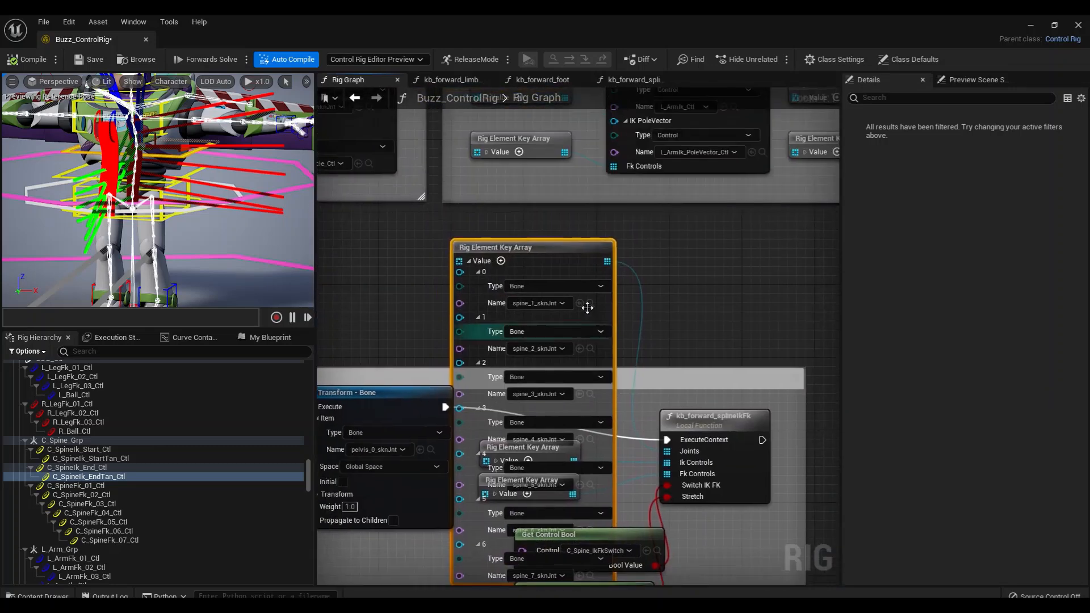
pyautogui.moveTo(576, 247)
pyautogui.mouseDown()
pyautogui.moveTo(594, 108)
pyautogui.moveTo(580, 231)
pyautogui.mouseUp()
pyautogui.click(479, 225)
pyautogui.moveTo(479, 227); pyautogui.dragTo(538, 415)
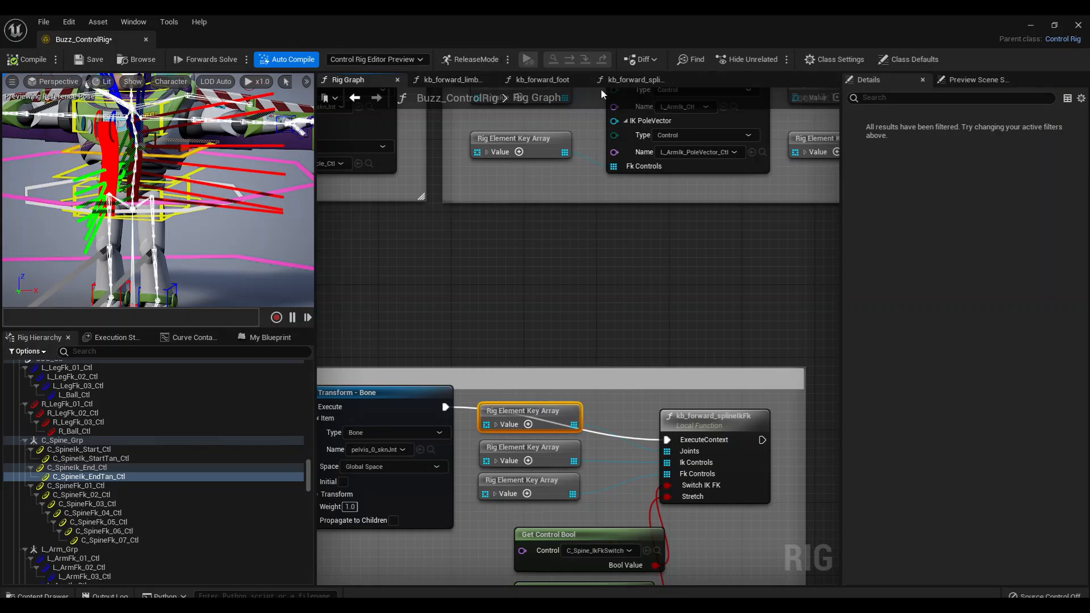
# Return to the kb_forward_splineIkFk graph and move Get Stretch down to sit evenly between Get Joints and Get Ik Controls
pyautogui.click(618, 83)
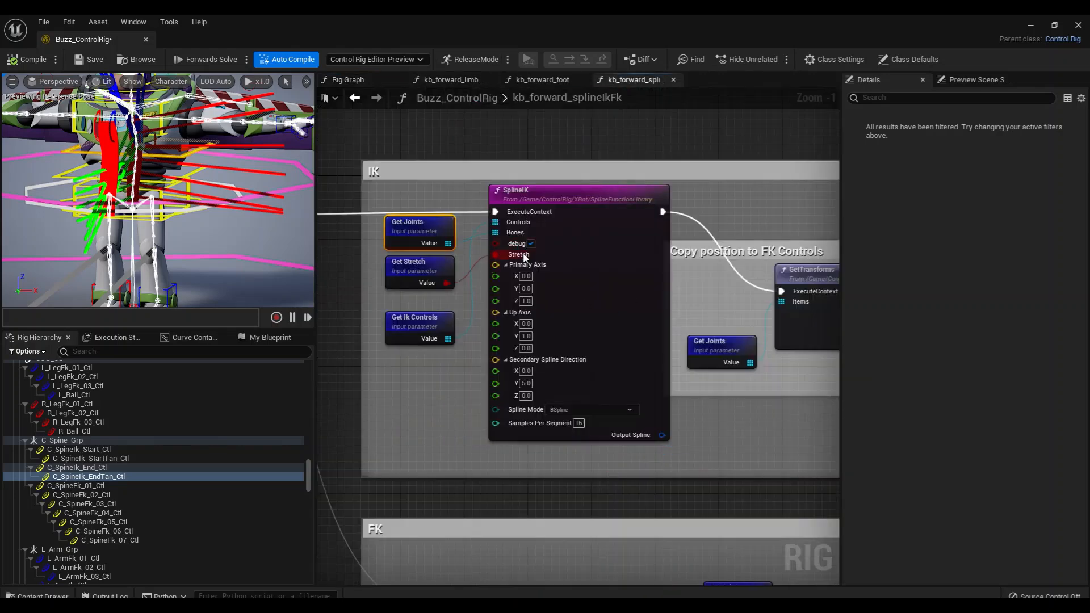
pyautogui.moveTo(427, 269); pyautogui.dragTo(428, 277)
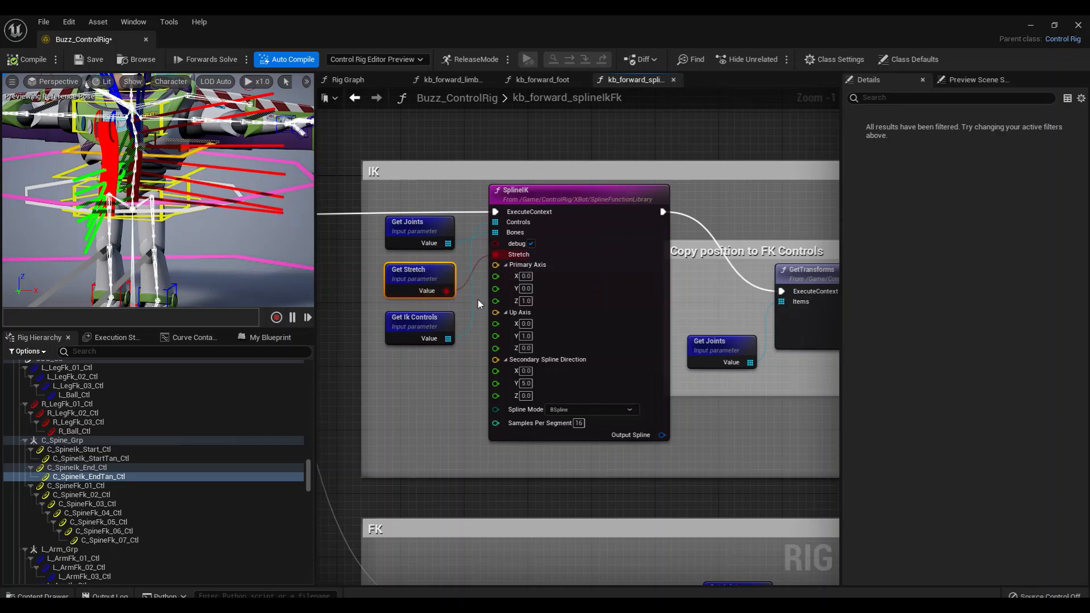
pyautogui.moveTo(444, 378); pyautogui.dragTo(428, 369, button='right')
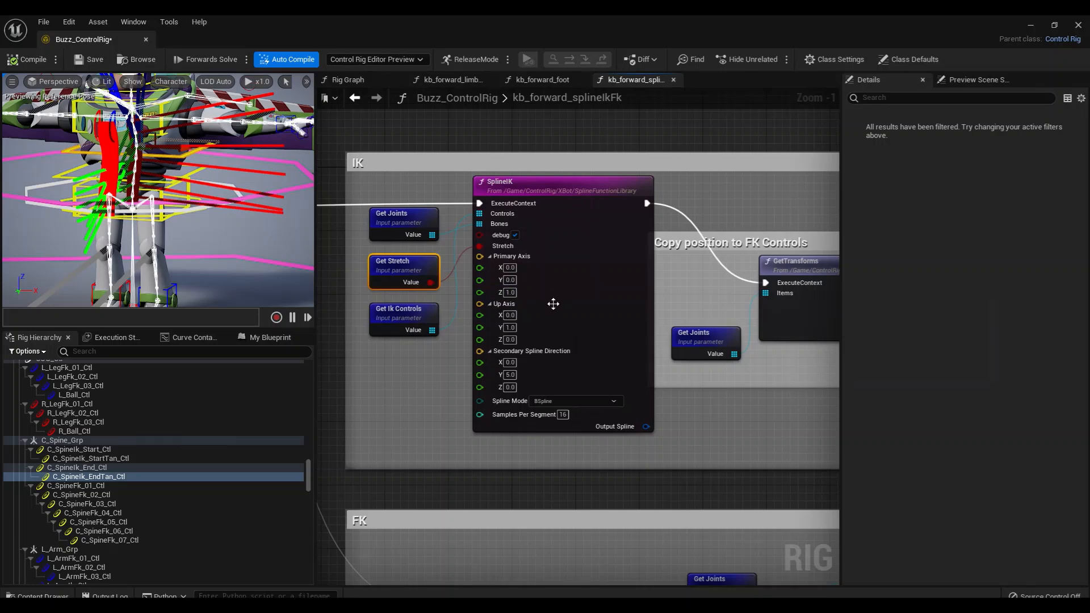
pyautogui.moveTo(410, 474); pyautogui.dragTo(381, 472, button='right')
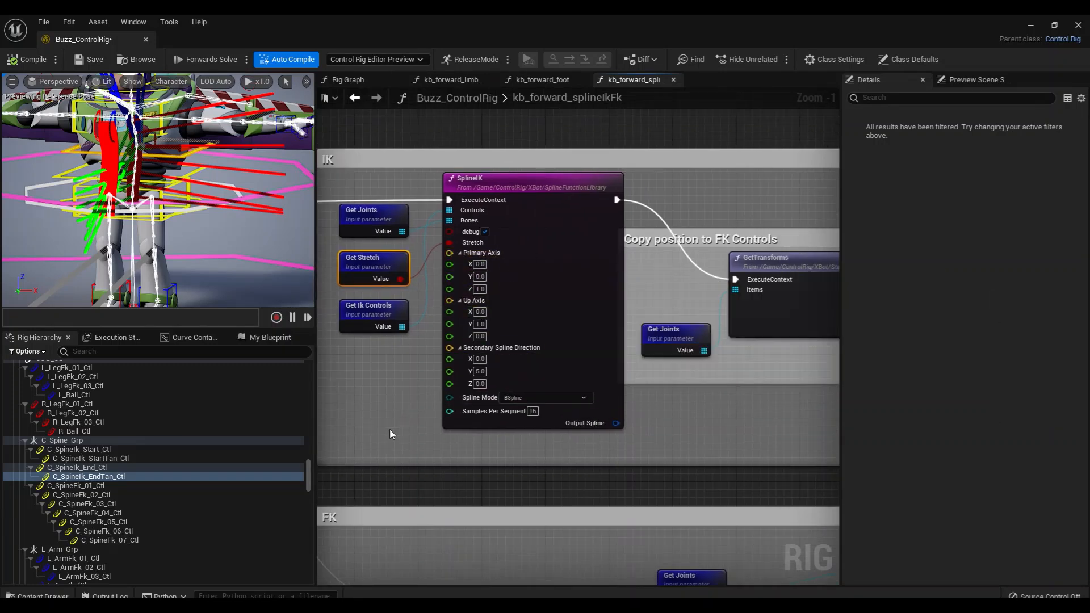
pyautogui.moveTo(390, 429)
pyautogui.mouseDown(button='right')
pyautogui.moveTo(353, 425)
pyautogui.moveTo(402, 428)
pyautogui.mouseUp(button='right')
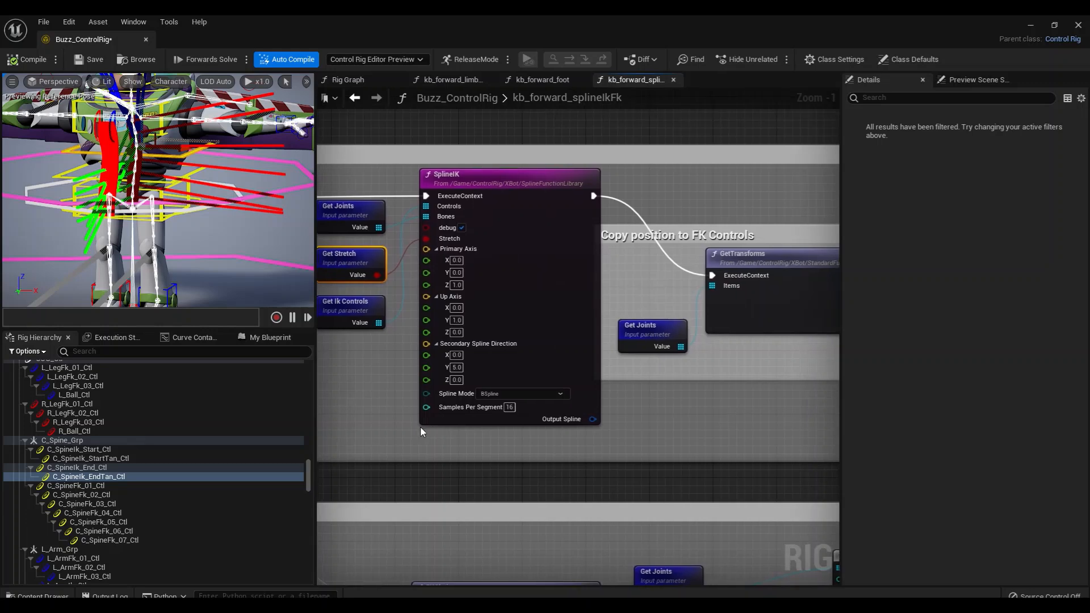
# Set the SplineIK node's Secondary Spline Direction Y to 10.0 and turn off its debug drawing
pyautogui.keyDown('alt'); pyautogui.moveTo(146, 153); pyautogui.dragTo(74, 154); pyautogui.keyUp('alt')
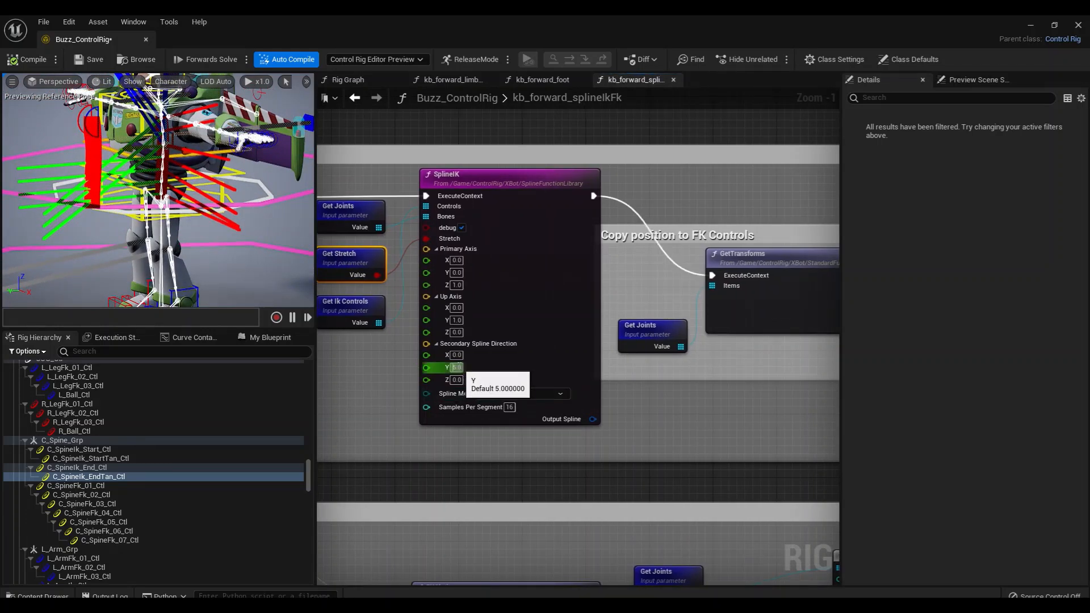
pyautogui.moveTo(483, 378)
pyautogui.press('Return')
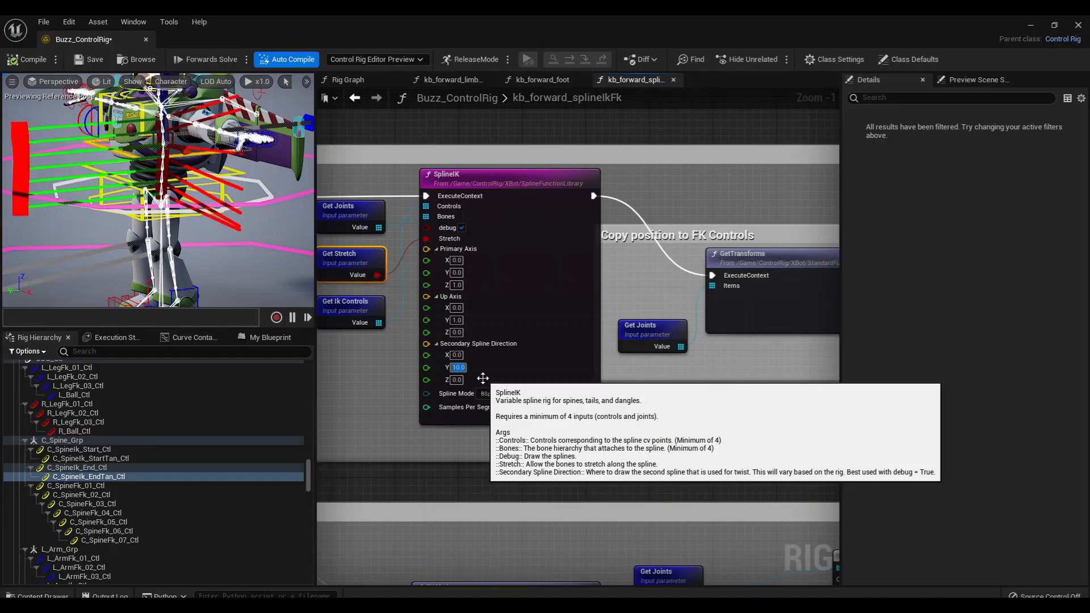
pyautogui.keyDown('alt'); pyautogui.moveTo(138, 284); pyautogui.dragTo(108, 284, button='right'); pyautogui.keyUp('alt')
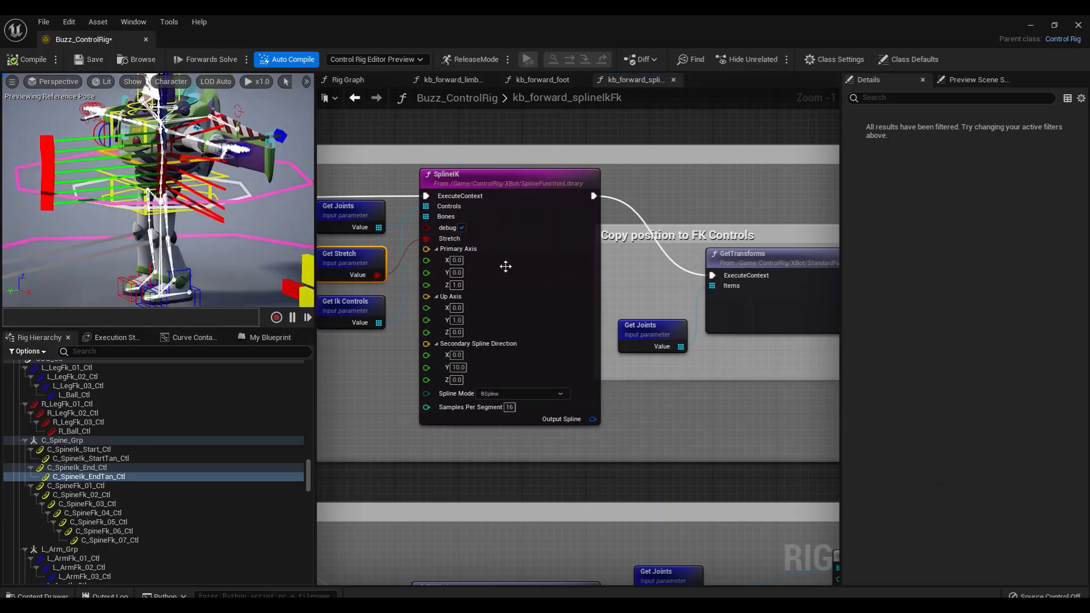
pyautogui.click(462, 228)
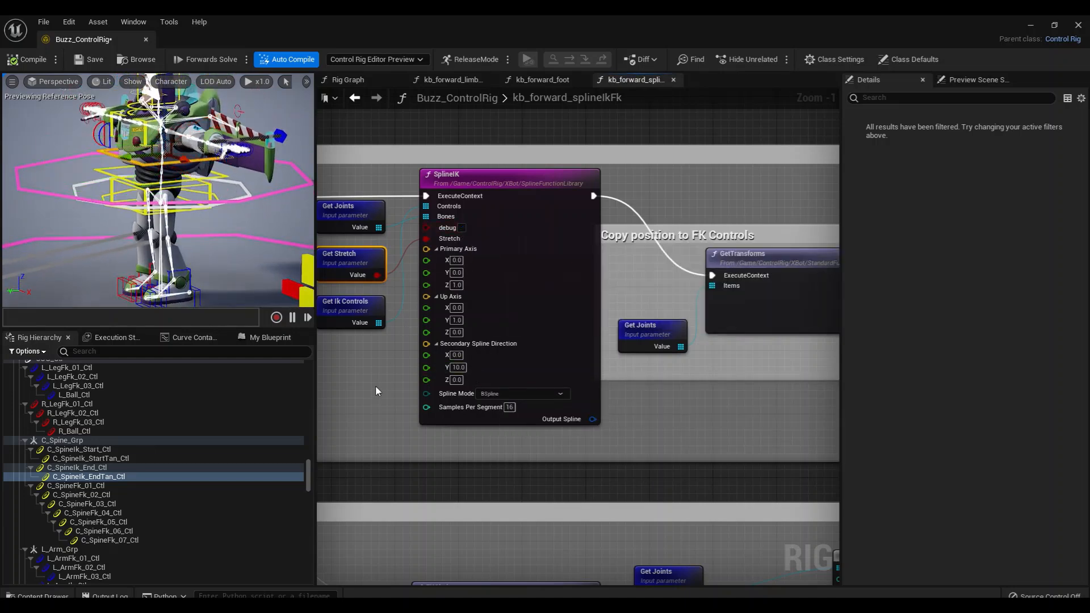
pyautogui.keyDown('alt'); pyautogui.moveTo(153, 227); pyautogui.dragTo(236, 227); pyautogui.keyUp('alt')
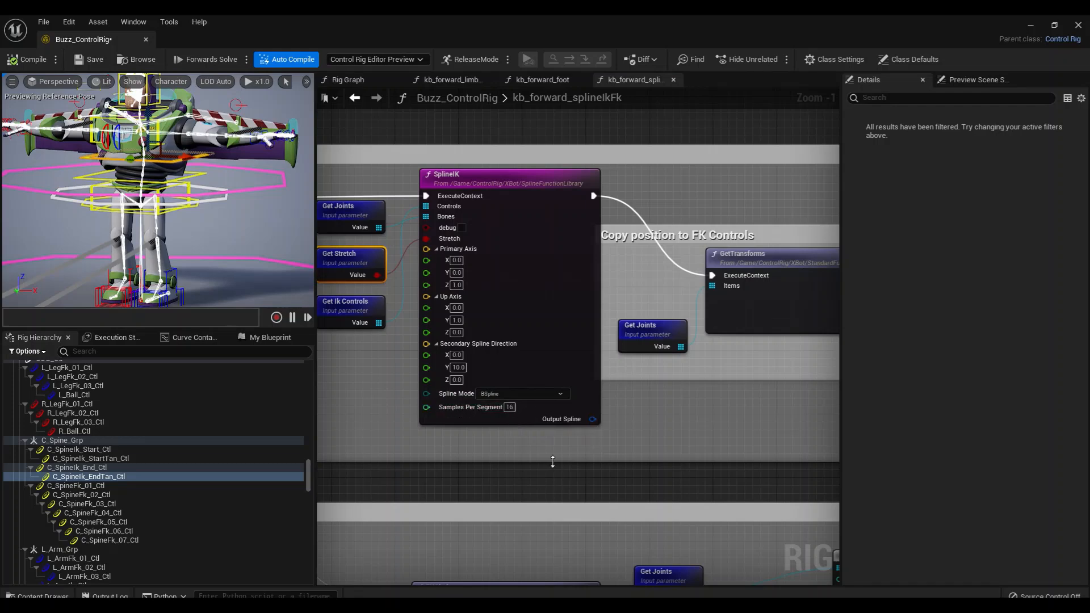
# Move the SplineIK node closer to its Get Joints, Get Stretch and Get Ik Controls input nodes
pyautogui.moveTo(711, 413); pyautogui.dragTo(572, 419, button='right')
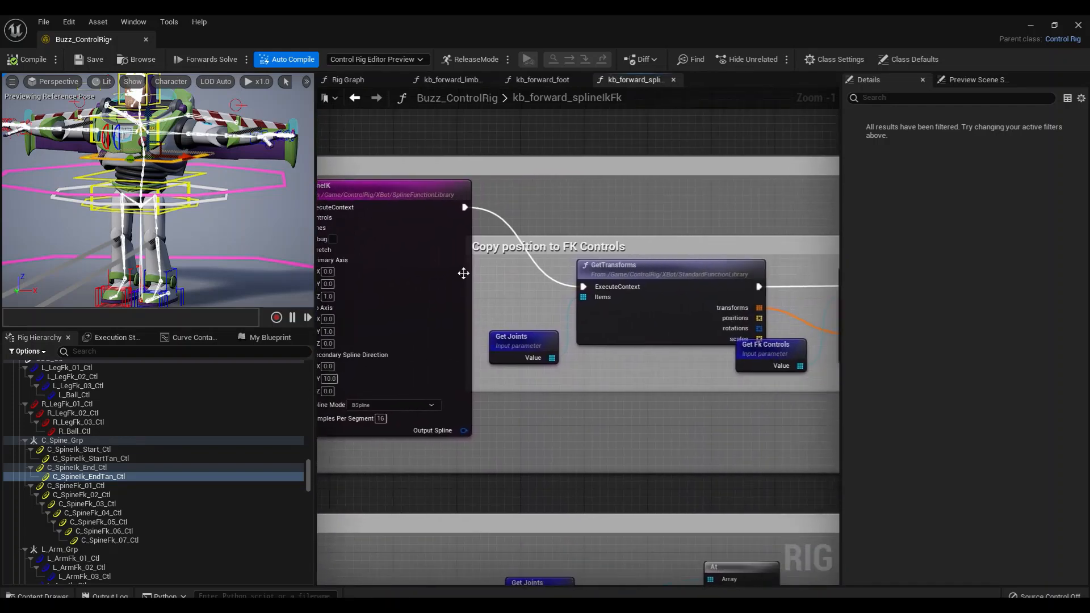
pyautogui.moveTo(439, 259); pyautogui.dragTo(415, 268)
pyautogui.moveTo(505, 391); pyautogui.dragTo(676, 385, button='right')
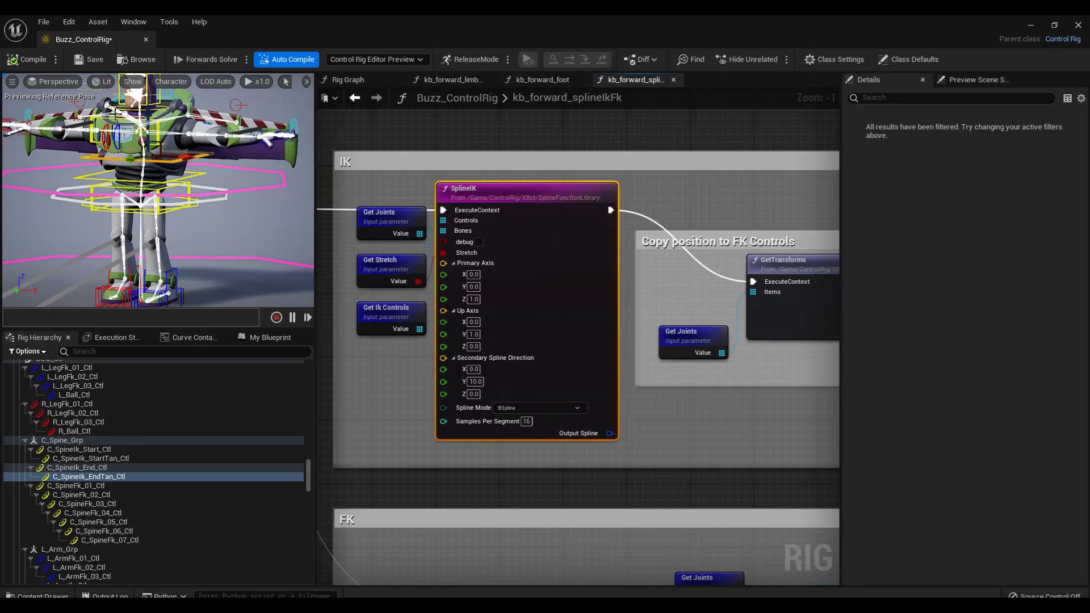
# Move C_SpineIk_EndTan_Ctl farther sideways along X in the preview to bend the spine
pyautogui.keyDown('alt'); pyautogui.moveTo(210, 193); pyautogui.dragTo(162, 161); pyautogui.keyUp('alt')
pyautogui.scroll(-3, 603, 397)
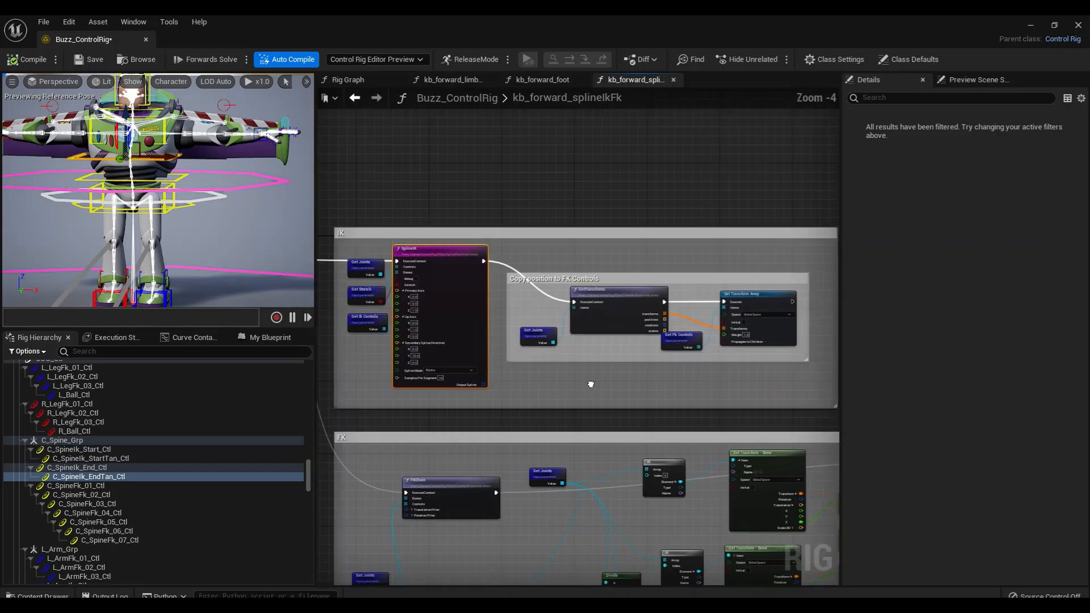
pyautogui.scroll(5, 563, 390)
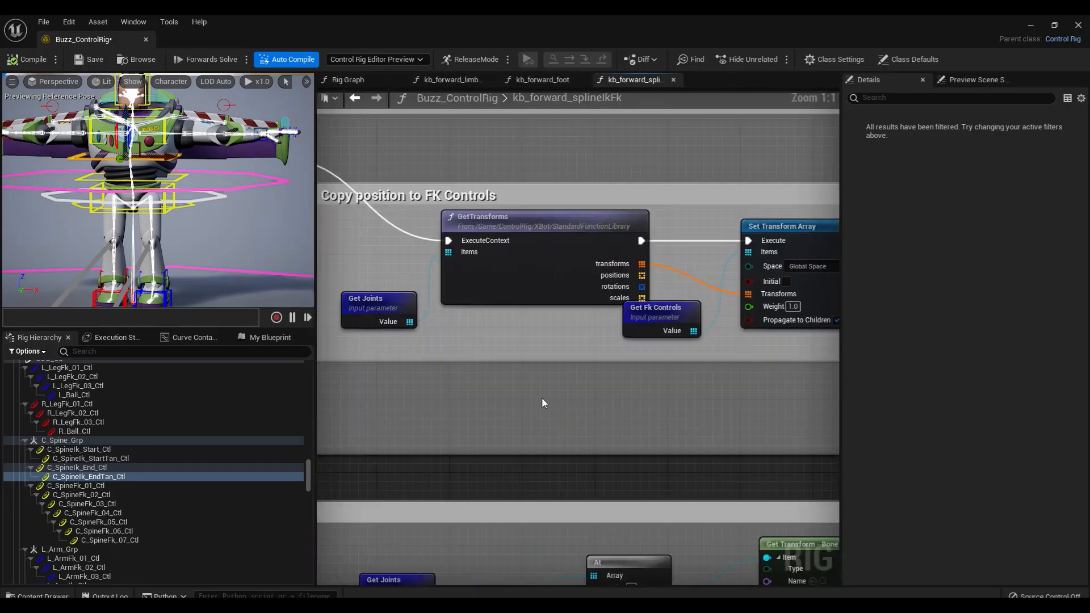
pyautogui.scroll(-1, 554, 412)
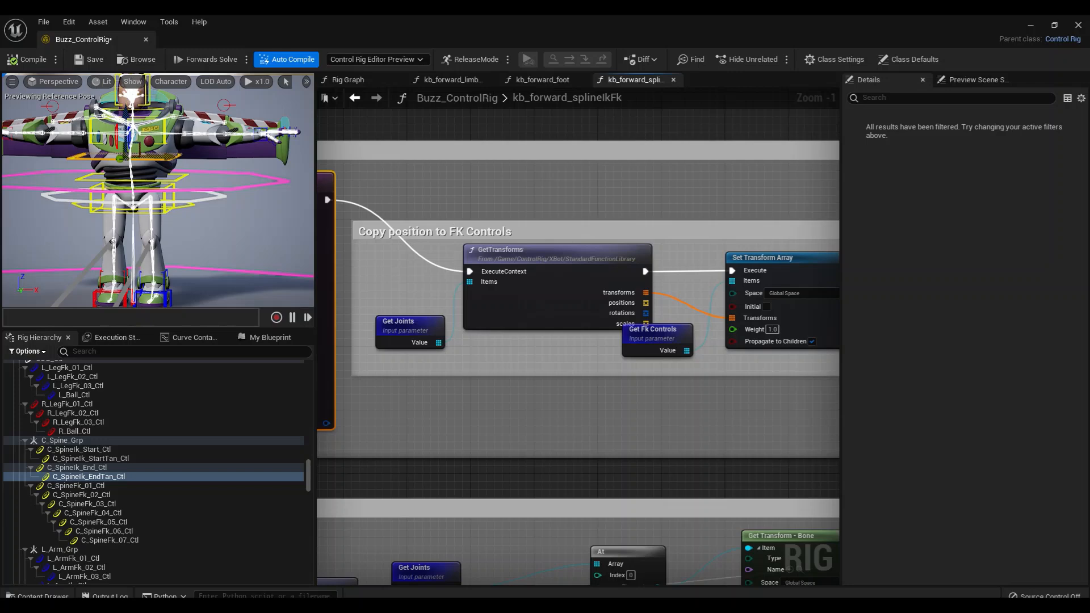
pyautogui.moveTo(169, 161); pyautogui.dragTo(257, 179)
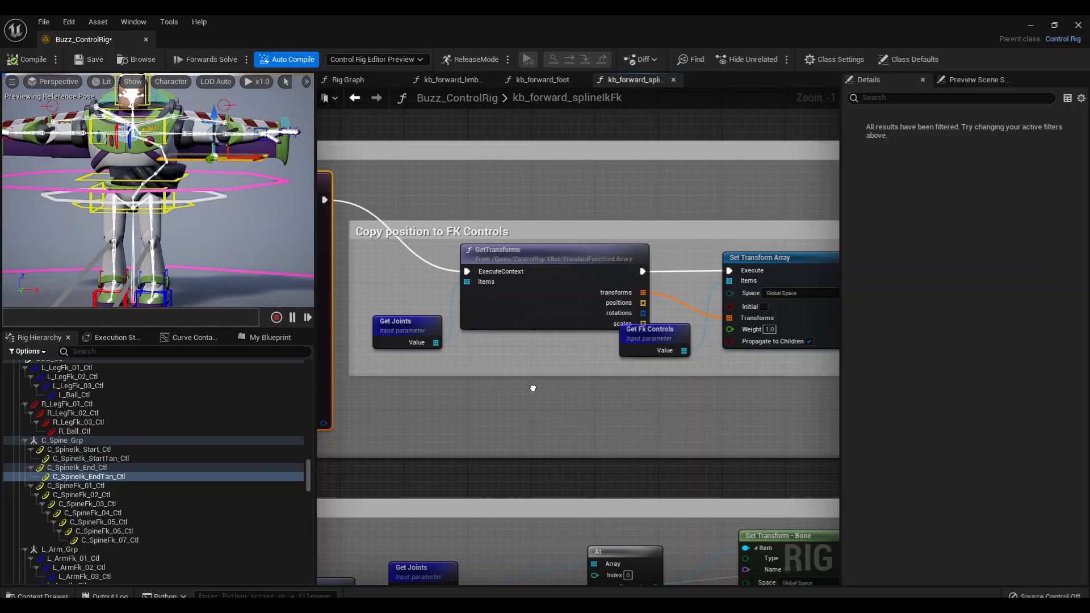
# Space out the Get Fk Controls and Set Transform Array nodes from GetTransforms in the Copy position to FK Controls group
pyautogui.moveTo(535, 388); pyautogui.dragTo(520, 382, button='right')
pyautogui.click(415, 321)
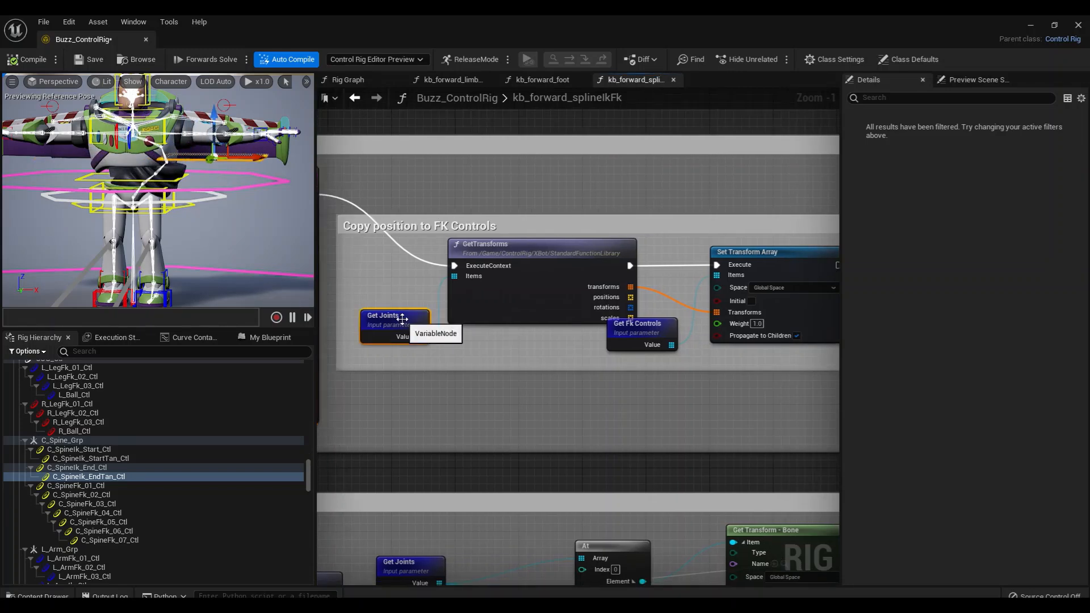
pyautogui.click(501, 253)
pyautogui.moveTo(525, 373); pyautogui.dragTo(407, 364, button='right')
pyautogui.moveTo(549, 323); pyautogui.dragTo(557, 340)
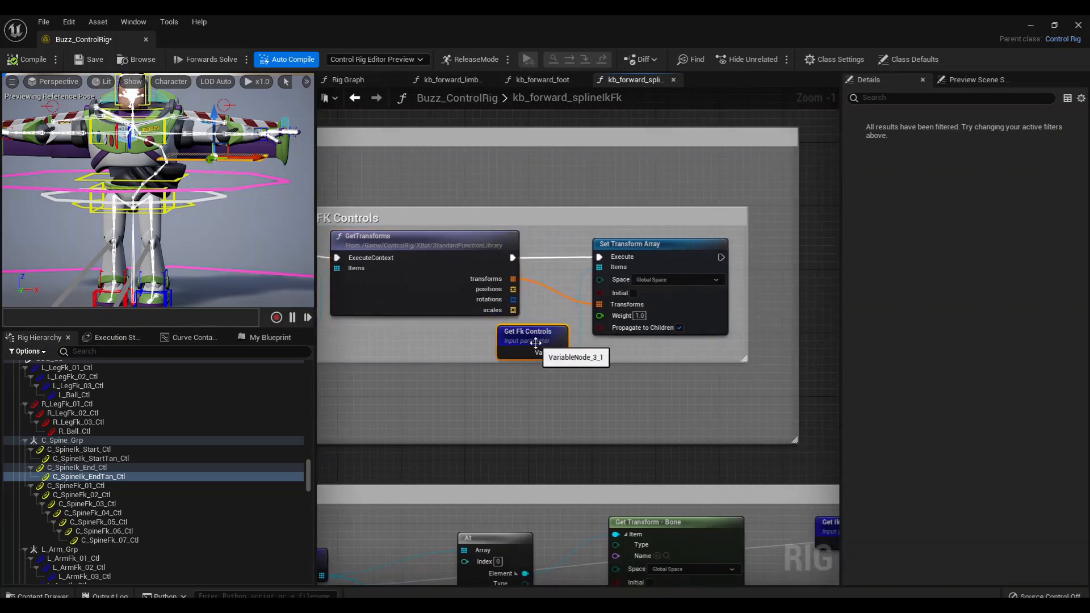
pyautogui.moveTo(652, 245); pyautogui.dragTo(660, 246)
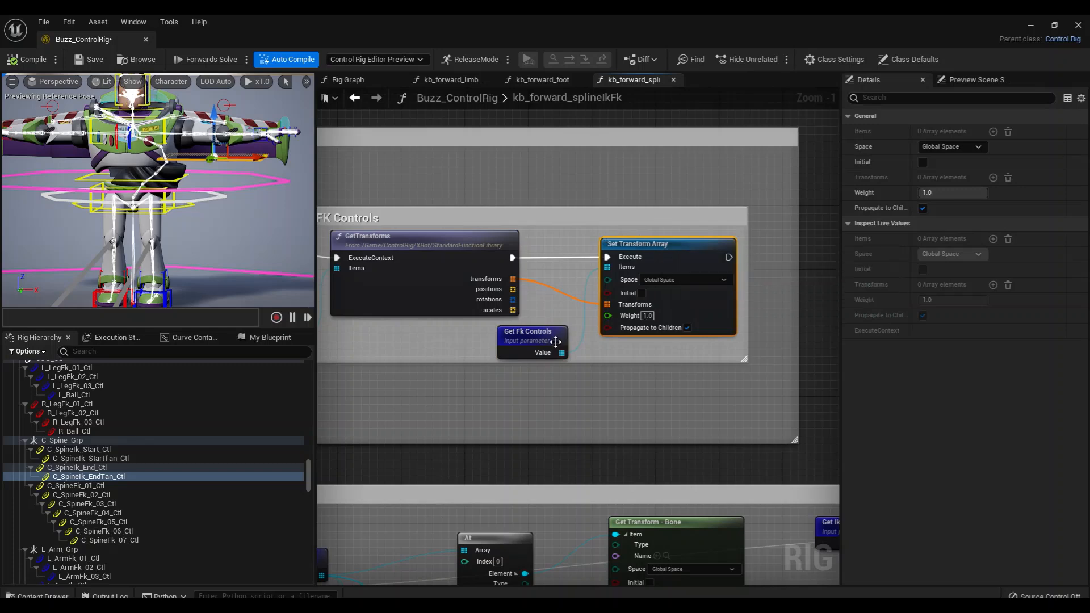
# Inspect the spine FK controls C_SpineFk_01_Ctl through C_SpineFk_07_Ctl in the hierarchy, ending with only C_SpineFk_01_Ctl selected
pyautogui.click(86, 486)
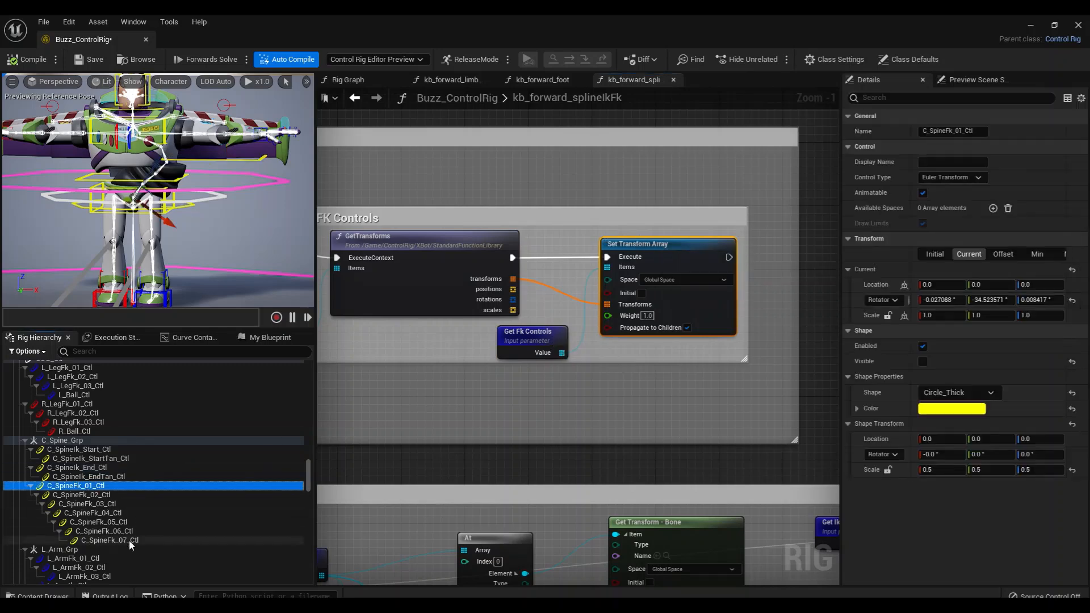
pyautogui.keyDown('shift'); pyautogui.click(130, 540); pyautogui.keyUp('shift')
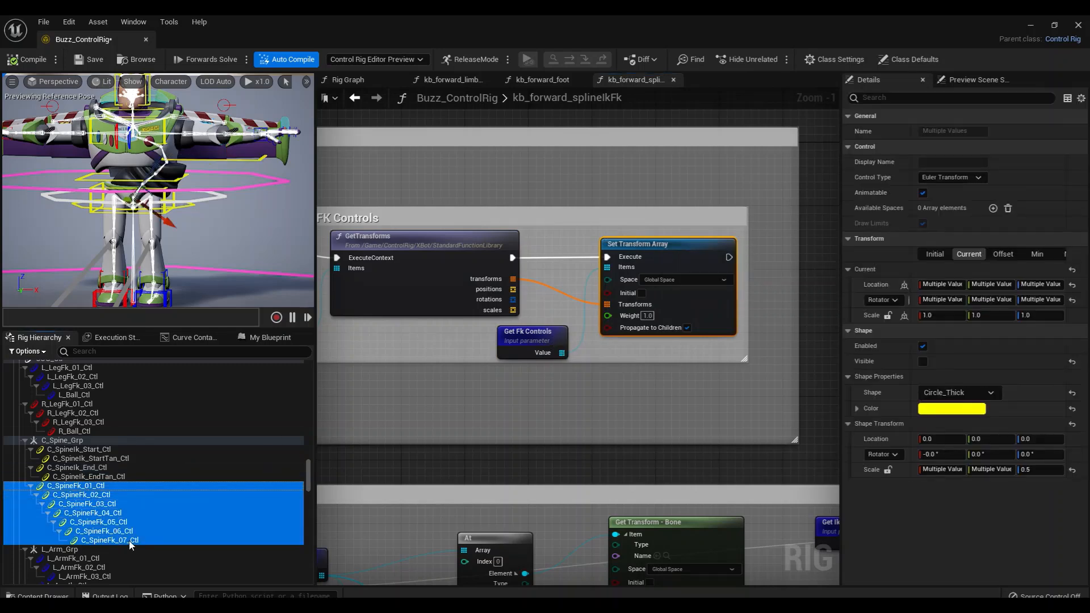
pyautogui.click(100, 487)
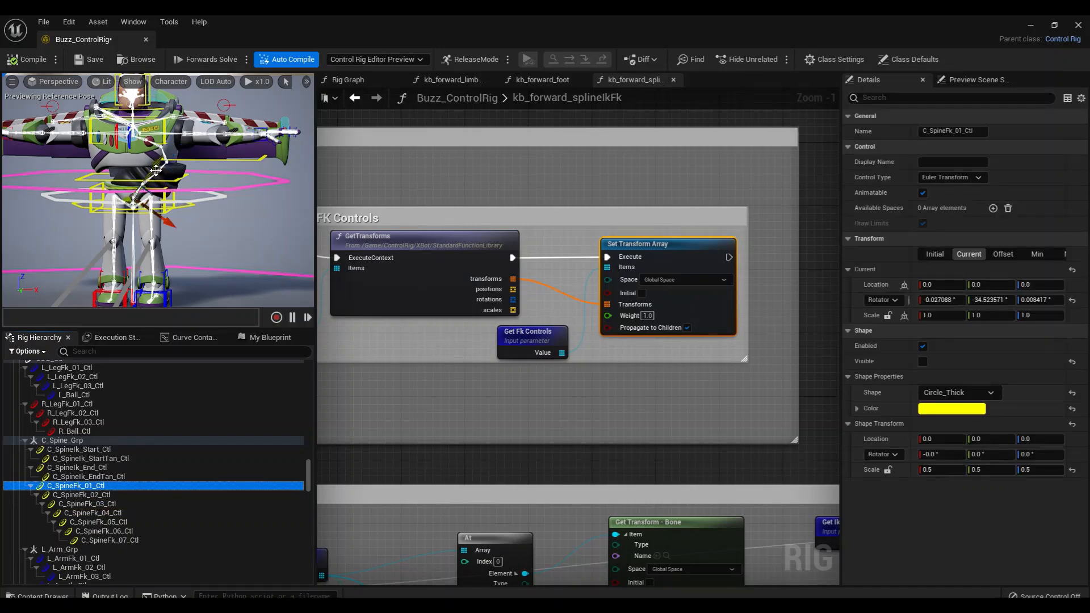
# Move the Get Joints and Get Fk Controls nodes in the FK group up beside the FKChain node's Bones and Controls inputs
pyautogui.moveTo(435, 314); pyautogui.dragTo(450, 332, button='right')
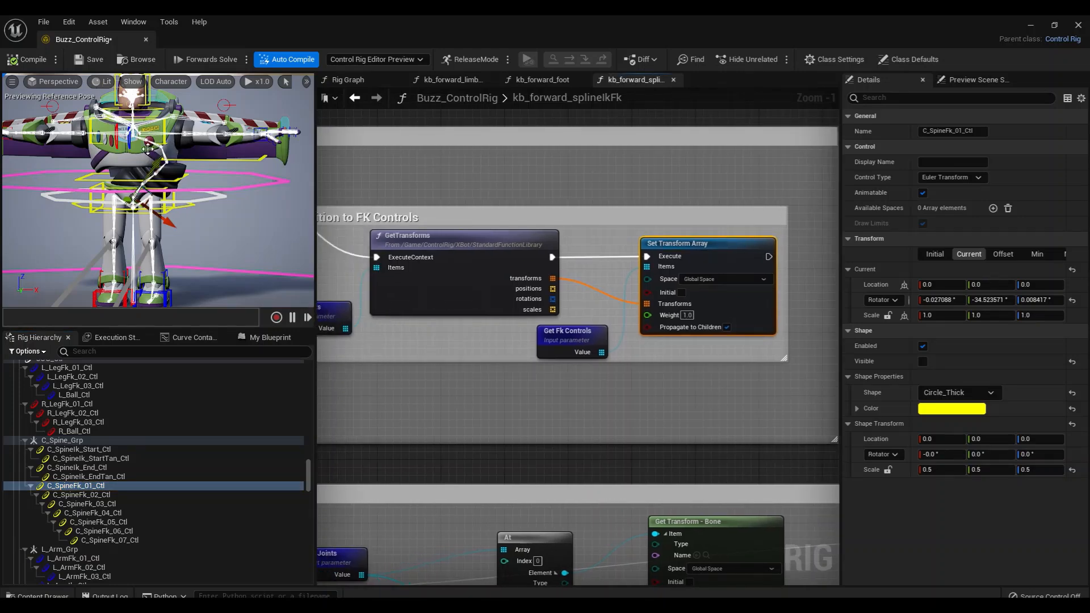
pyautogui.scroll(-3, 403, 393)
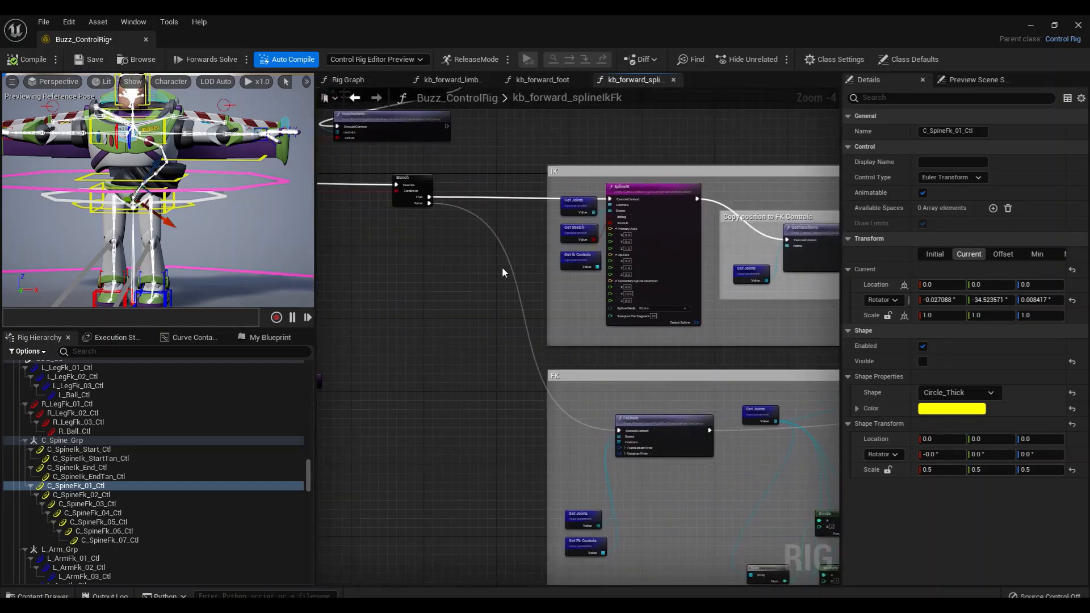
pyautogui.moveTo(610, 371); pyautogui.dragTo(503, 249, button='right')
pyautogui.scroll(2, 581, 375)
pyautogui.moveTo(584, 383); pyautogui.dragTo(567, 361, button='right')
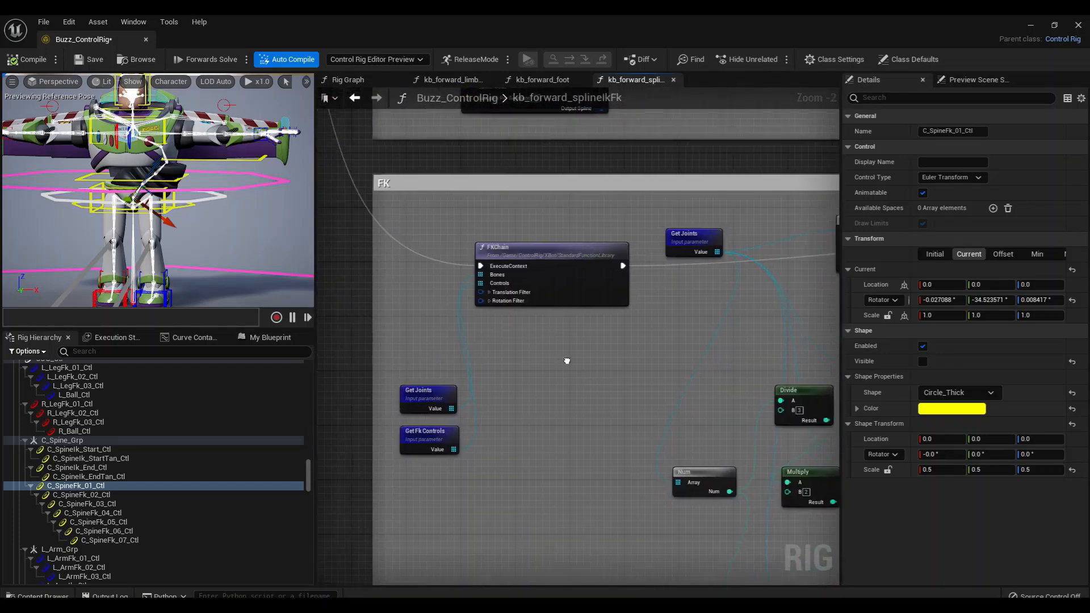
pyautogui.scroll(2, 567, 361)
pyautogui.click(427, 417)
pyautogui.moveTo(427, 416); pyautogui.dragTo(400, 269)
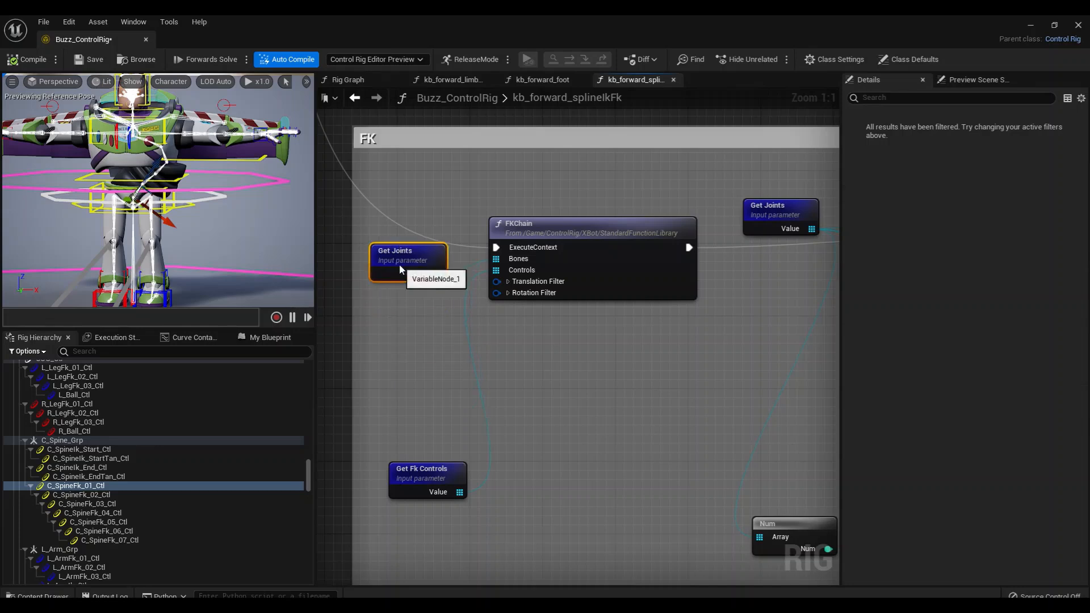
pyautogui.moveTo(433, 481); pyautogui.dragTo(414, 318)
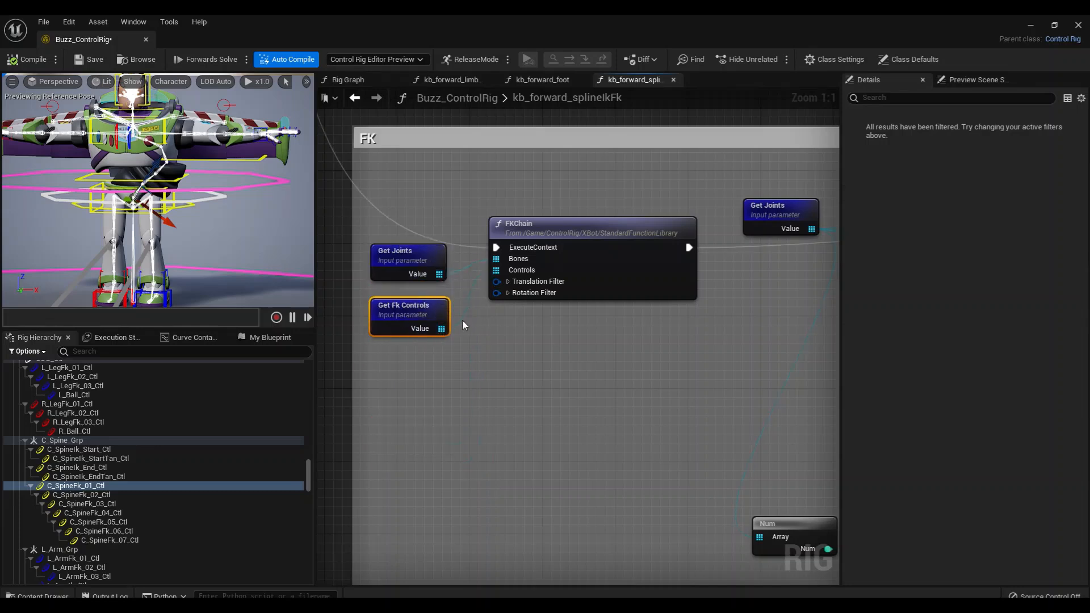
# Select the C_Spine_IkFkSwitch control under C_Spine_Settings and turn off its current value to put the spine in FK mode
pyautogui.scroll(-3, 602, 394)
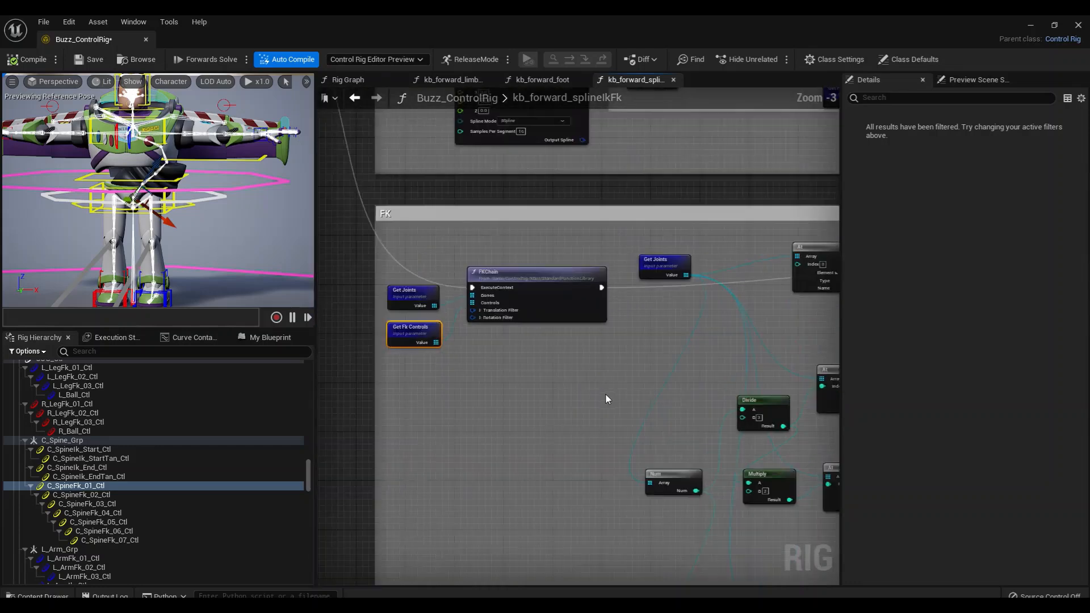
pyautogui.moveTo(606, 395); pyautogui.dragTo(407, 330, button='right')
pyautogui.scroll(-2, 528, 385)
pyautogui.scroll(1, 392, 343)
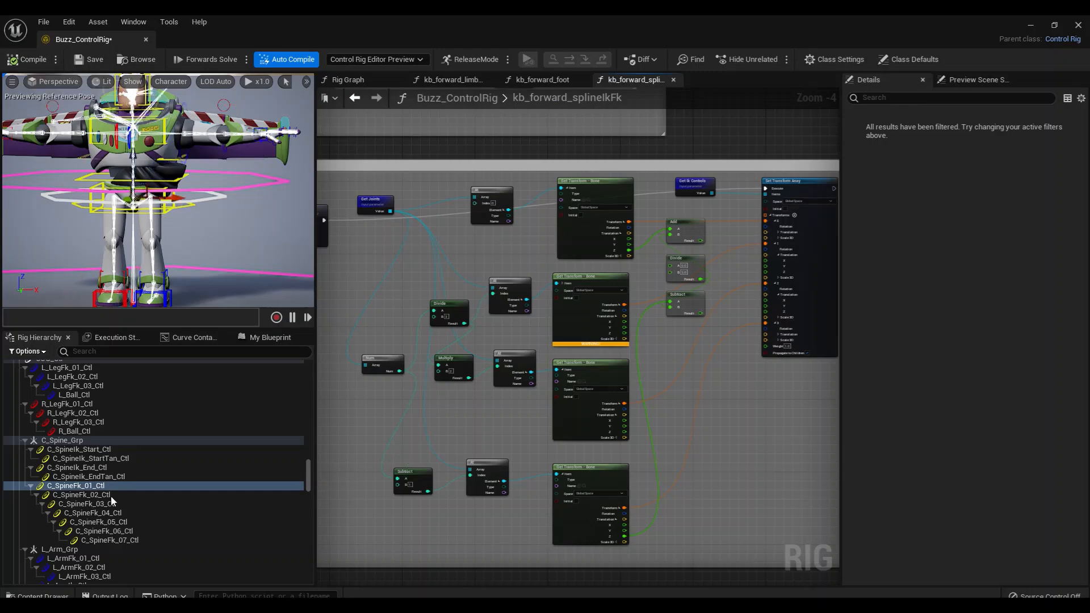
pyautogui.click(307, 477)
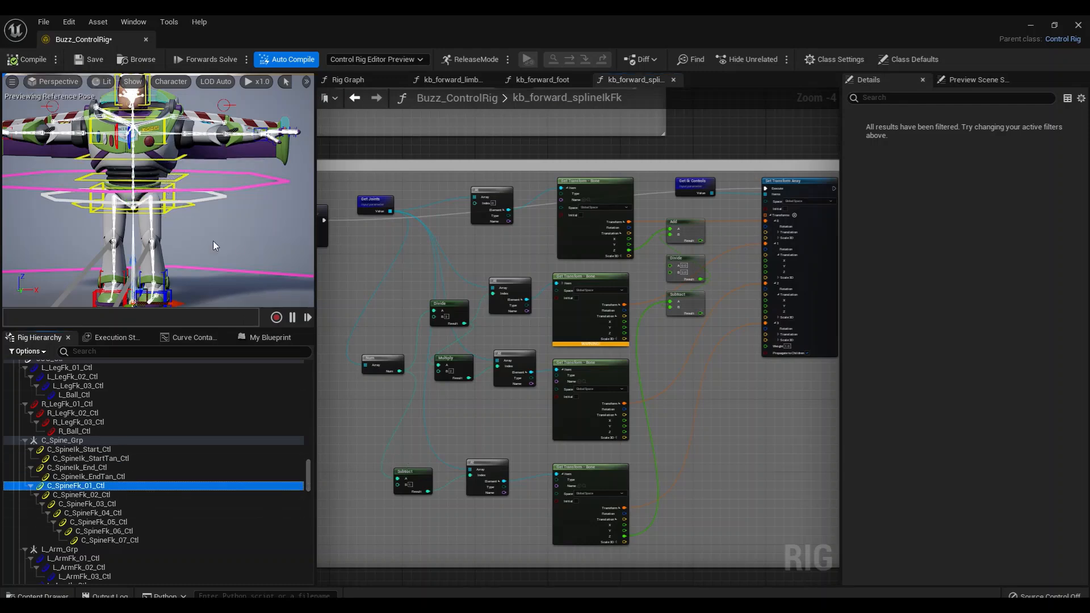
pyautogui.keyDown('alt'); pyautogui.moveTo(278, 227); pyautogui.dragTo(227, 233, button='right'); pyautogui.keyUp('alt')
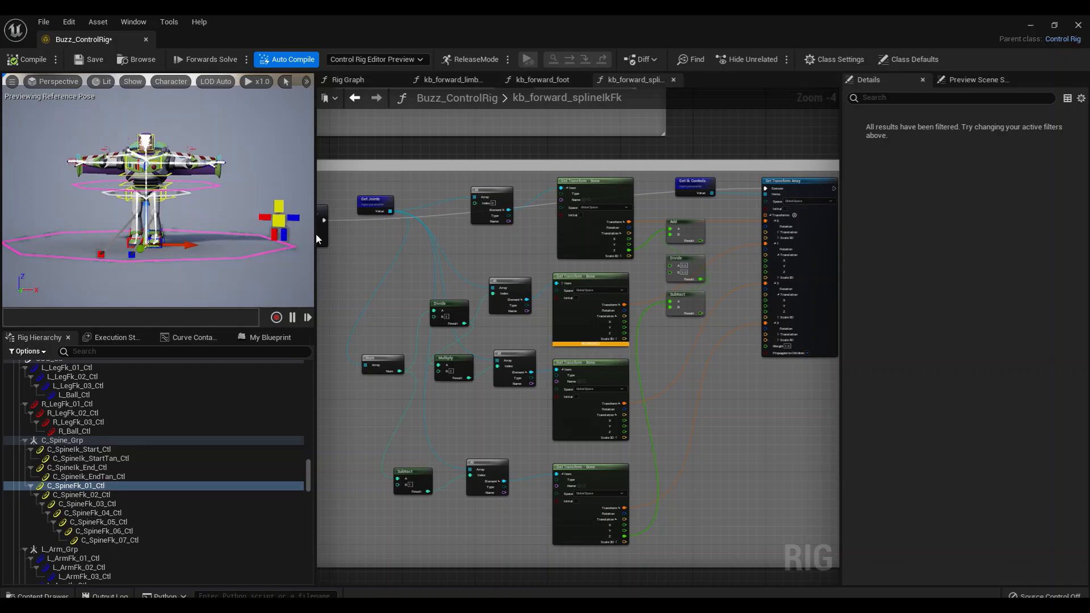
pyautogui.click(278, 221)
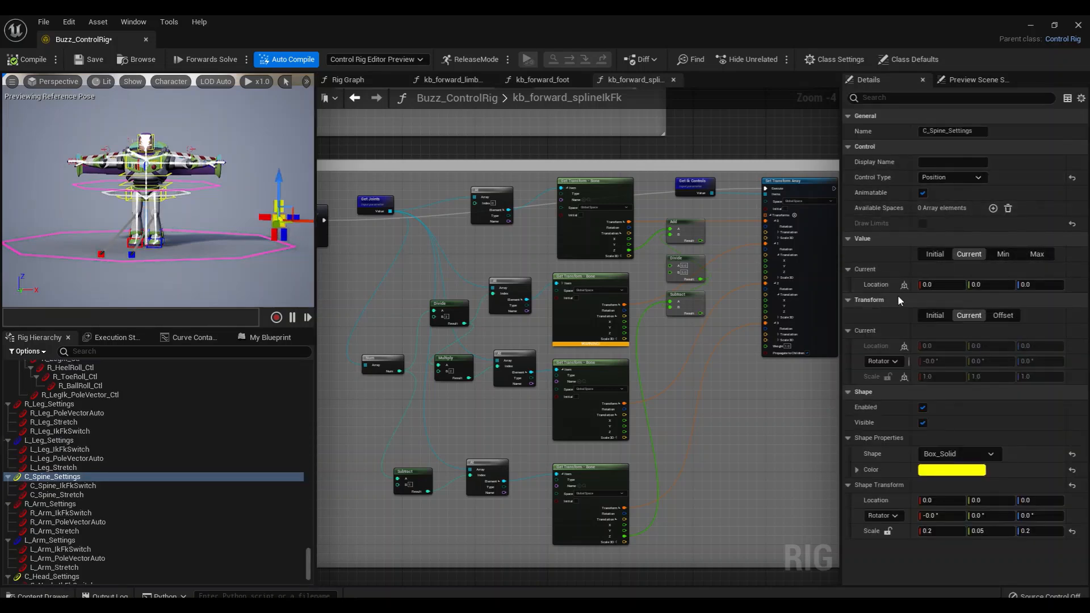
pyautogui.click(70, 487)
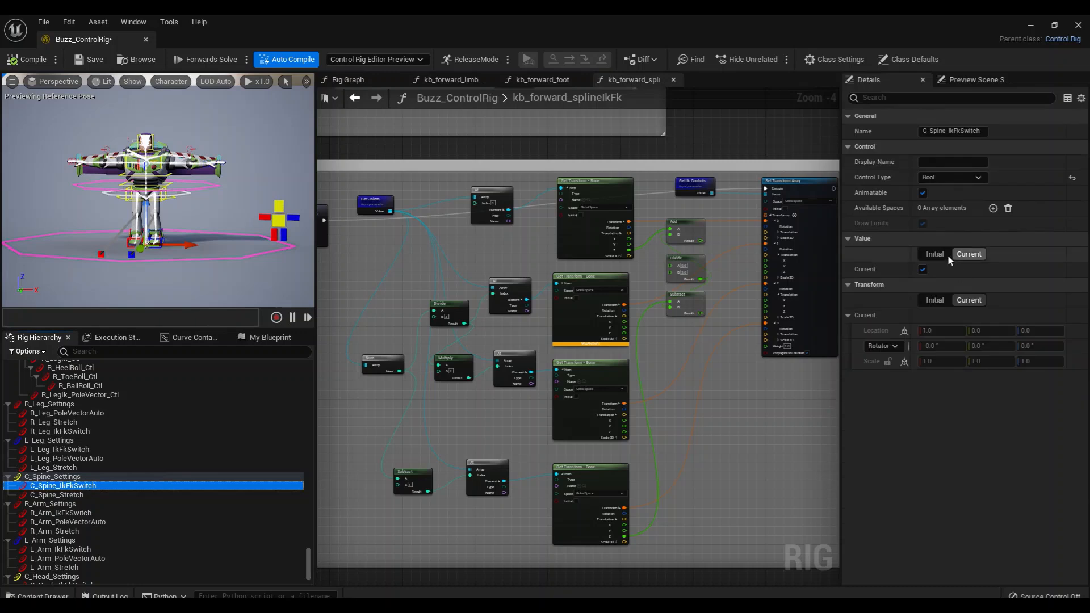
pyautogui.click(922, 269)
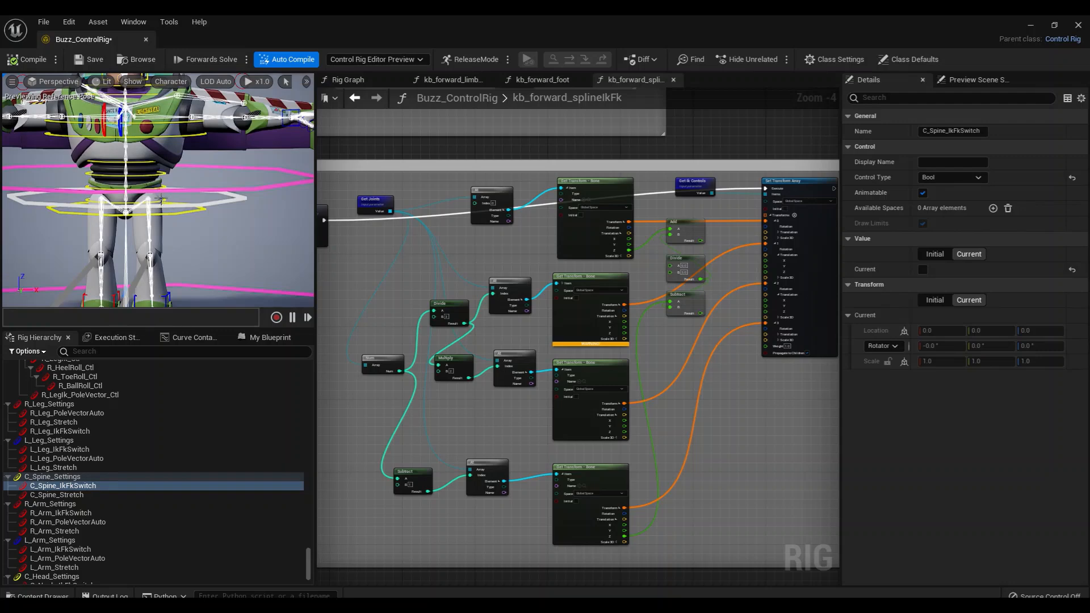
# Rotate C_SpineFk_02_Ctl, C_SpineFk_03_Ctl and C_SpineFk_04_Ctl together about -16° around Y to bend the spine, then select C_SpineFk_07_Ctl
pyautogui.click(162, 179)
pyautogui.keyDown('shift'); pyautogui.click(163, 173); pyautogui.keyUp('shift')
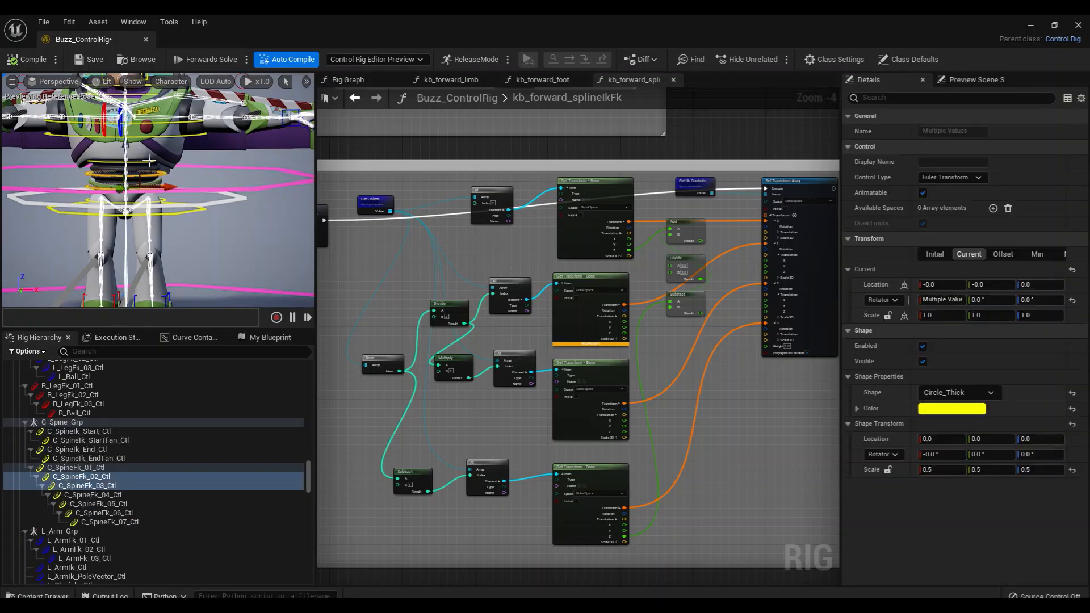
pyautogui.keyDown('shift'); pyautogui.click(150, 161); pyautogui.keyUp('shift')
pyautogui.press('e')
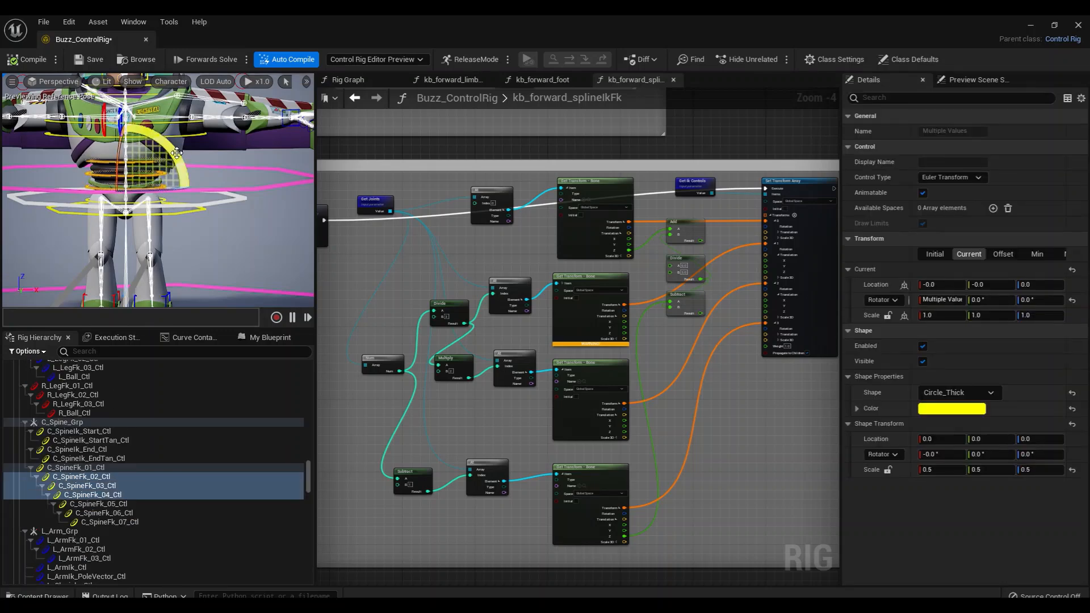
pyautogui.moveTo(177, 153); pyautogui.dragTo(192, 178)
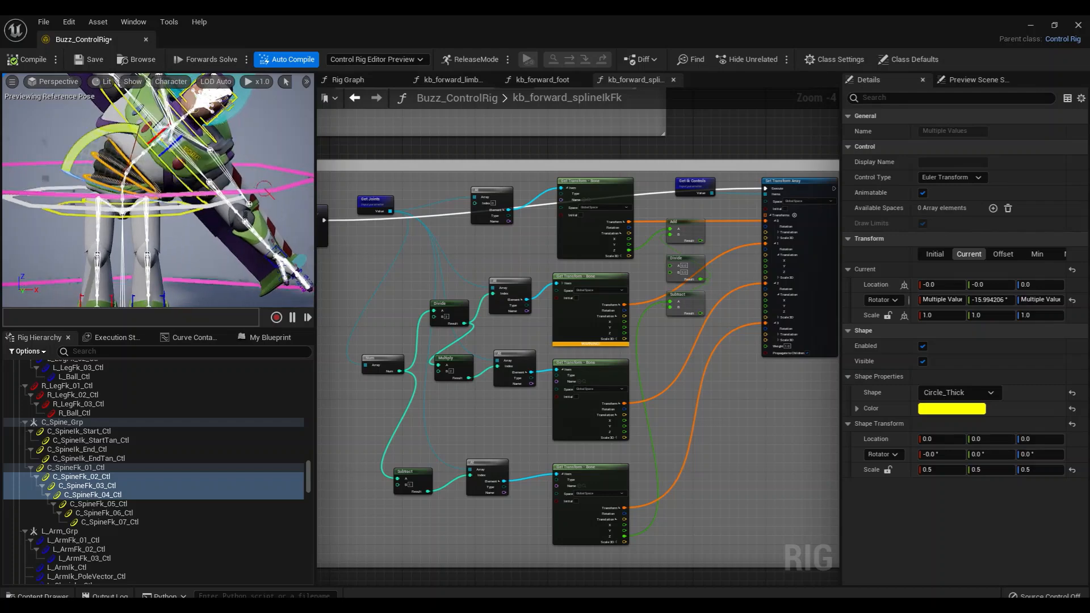
pyautogui.keyDown('alt'); pyautogui.moveTo(183, 246); pyautogui.dragTo(193, 246); pyautogui.keyUp('alt')
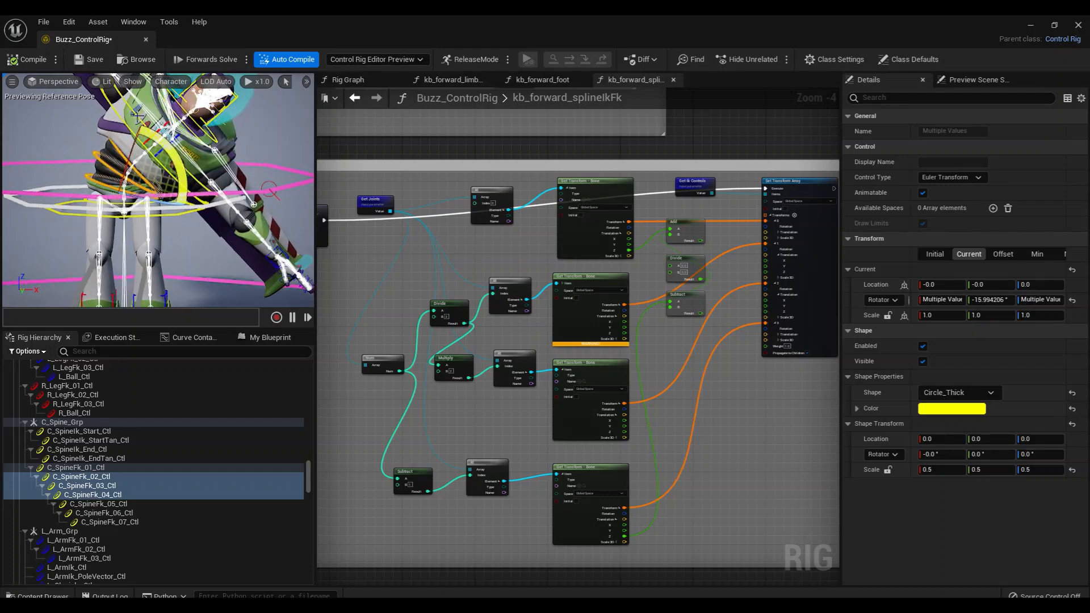
pyautogui.click(145, 125)
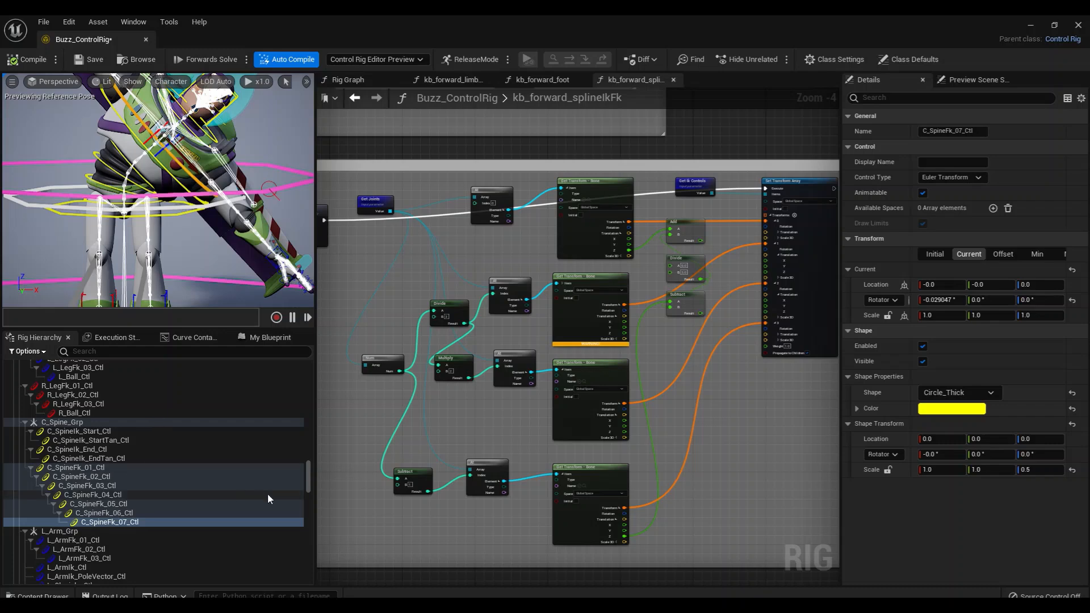
# Move the Get Joints node that feeds the At and Num nodes down, below the FKChain execution wire
pyautogui.moveTo(433, 424); pyautogui.dragTo(465, 421, button='right')
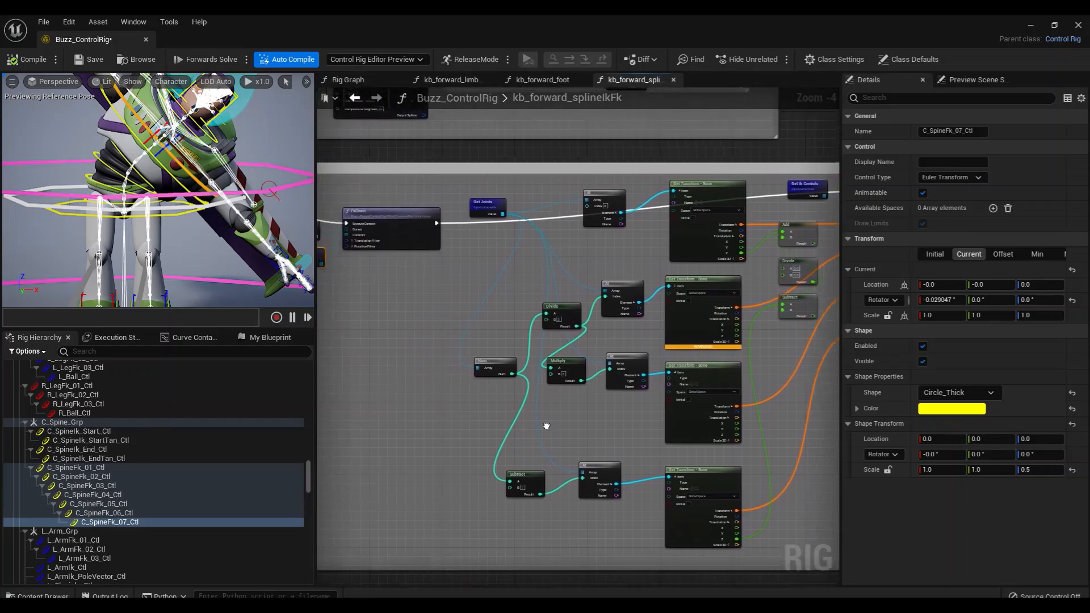
pyautogui.scroll(2, 545, 435)
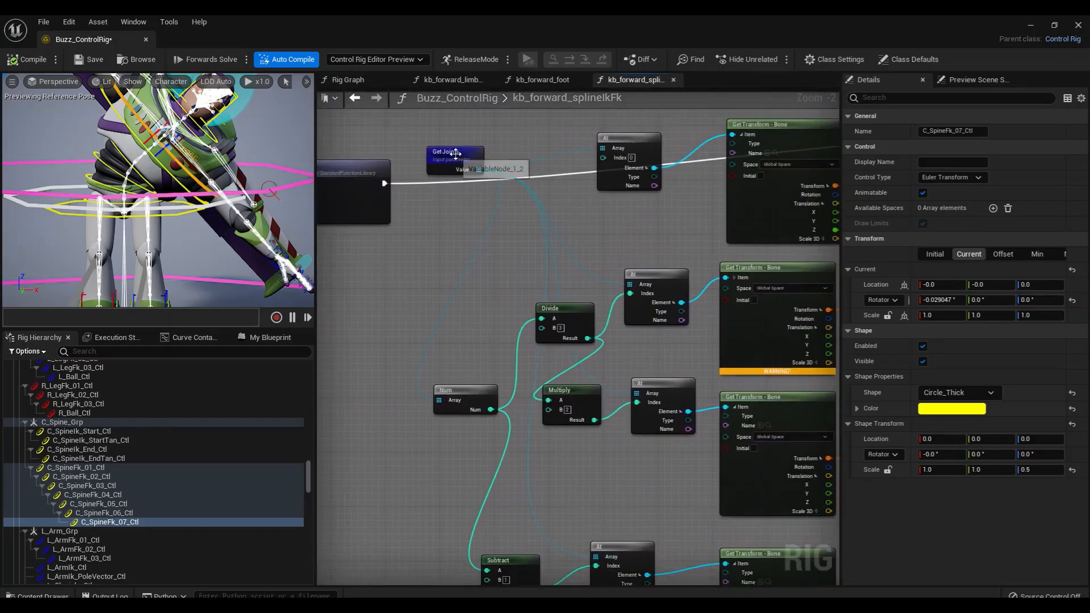
pyautogui.moveTo(455, 153); pyautogui.dragTo(442, 255)
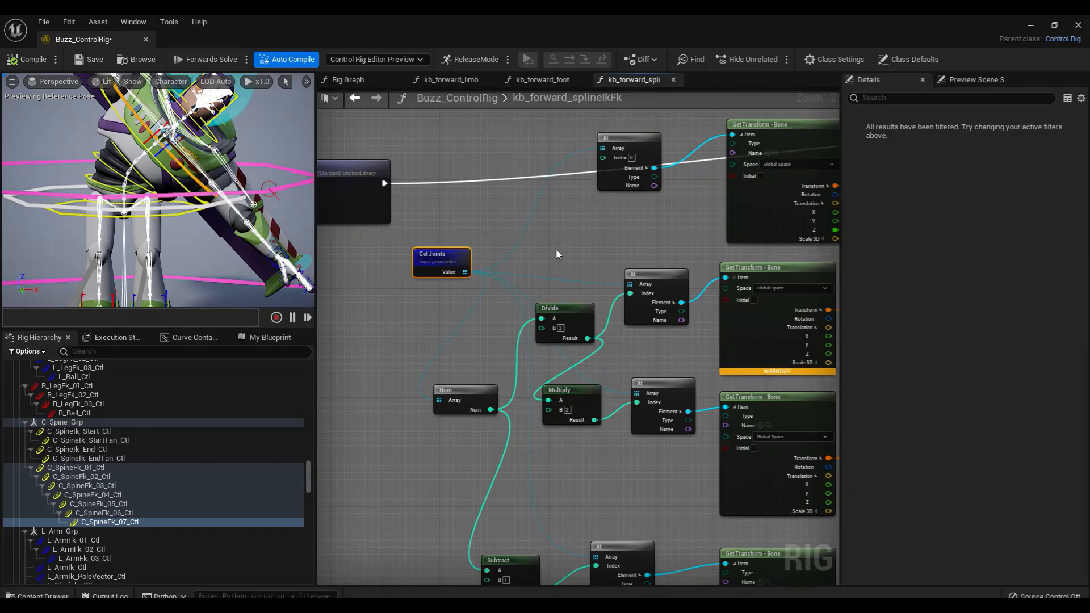
pyautogui.moveTo(556, 254); pyautogui.dragTo(485, 231, button='right')
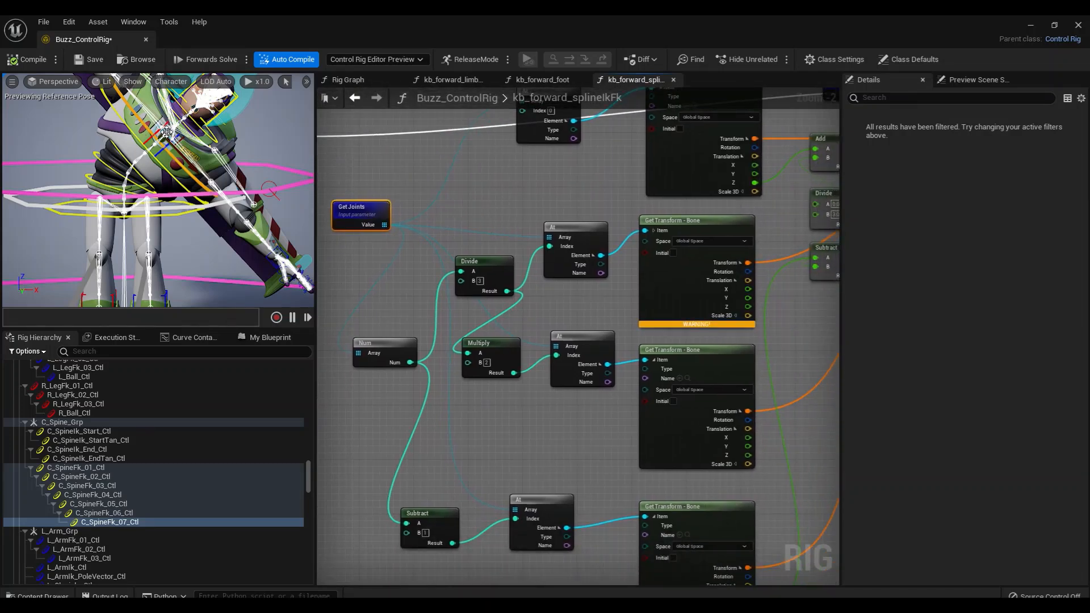
pyautogui.moveTo(359, 282); pyautogui.dragTo(387, 297, button='right')
pyautogui.moveTo(393, 225); pyautogui.dragTo(400, 179)
pyautogui.moveTo(385, 262); pyautogui.dragTo(398, 306, button='right')
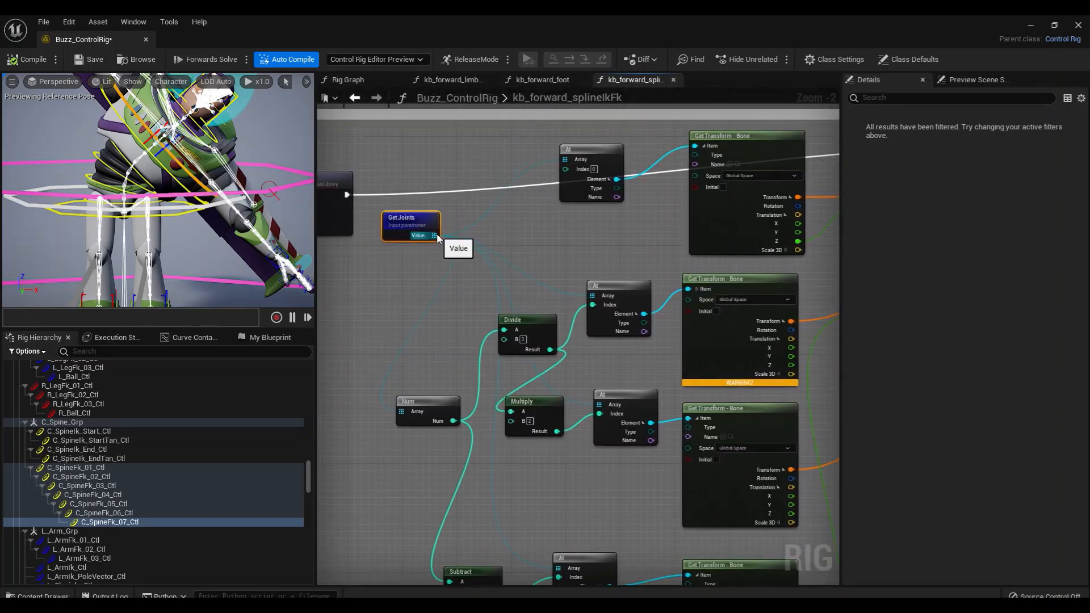
# Reposition the At node with index 0 farther from its Get Transform - Bone node, and align that bone node with the one below
pyautogui.moveTo(547, 224); pyautogui.dragTo(525, 223, button='right')
pyautogui.moveTo(552, 190); pyautogui.dragTo(531, 175)
pyautogui.moveTo(574, 228); pyautogui.dragTo(518, 220, button='right')
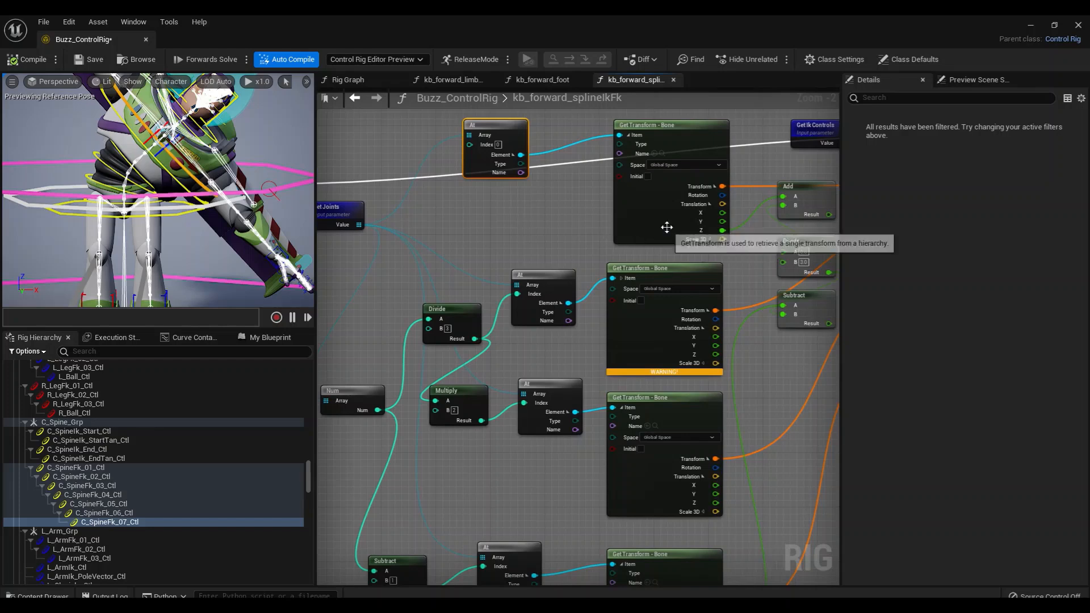
pyautogui.moveTo(660, 225); pyautogui.dragTo(639, 223)
pyautogui.moveTo(552, 241); pyautogui.dragTo(441, 260, button='right')
pyautogui.moveTo(472, 255); pyautogui.dragTo(486, 255)
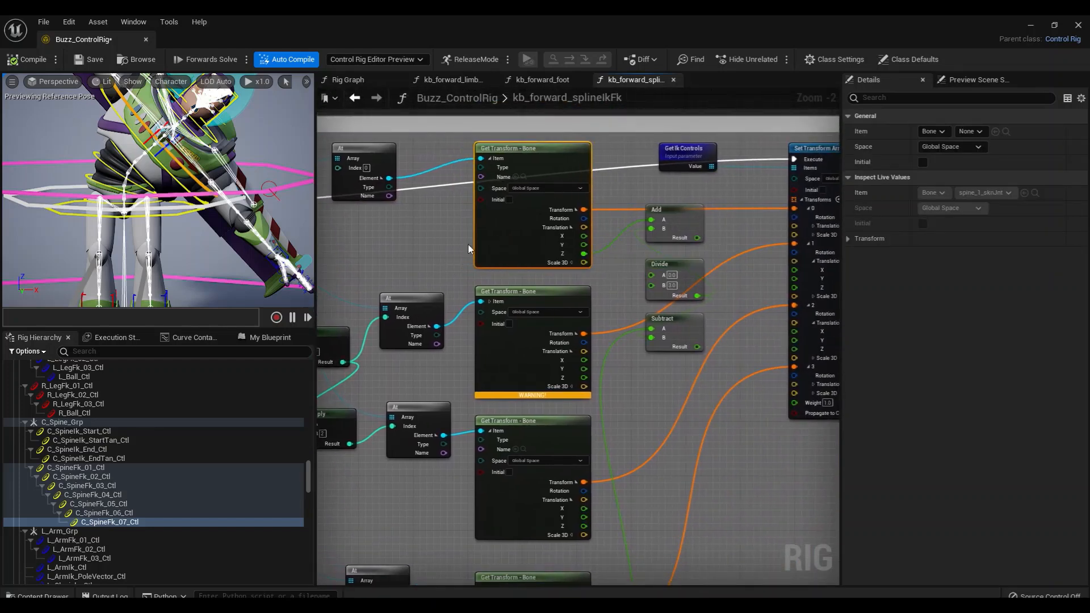
pyautogui.moveTo(455, 248); pyautogui.dragTo(482, 256, button='right')
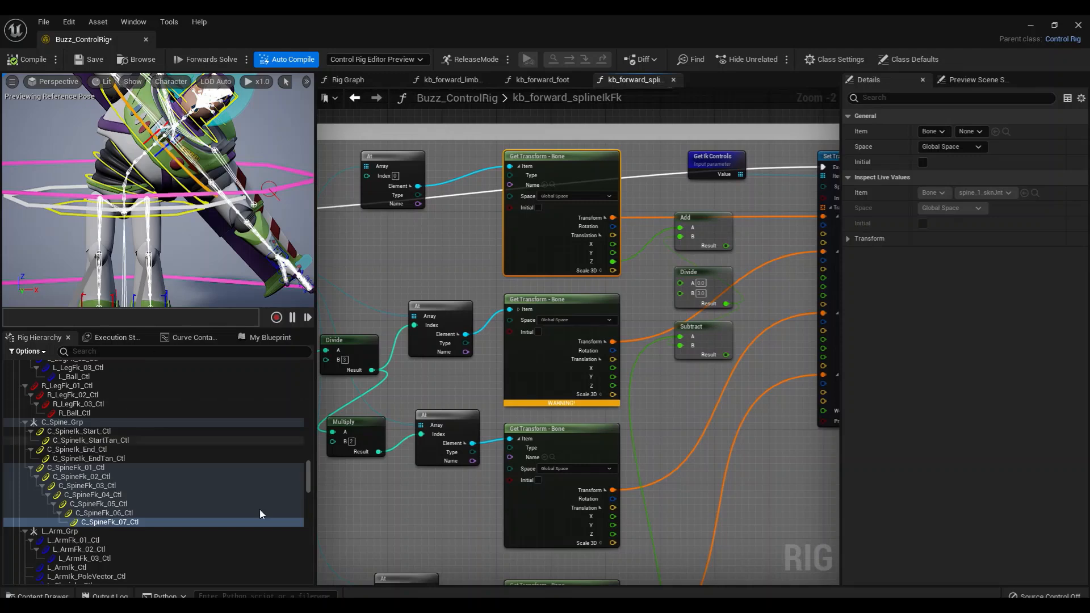
# Examine how C_SpineFk_01_Ctl, the Get Joints node and the Set Transform Array node relate in the FK group
pyautogui.click(117, 467)
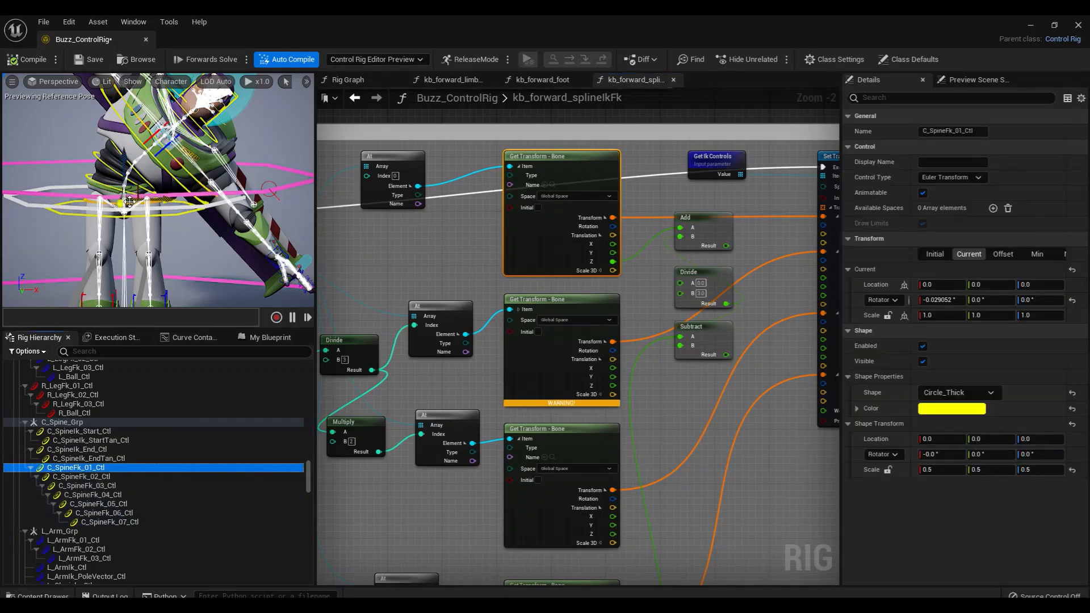
pyautogui.moveTo(636, 273); pyautogui.dragTo(489, 284, button='right')
pyautogui.click(728, 230)
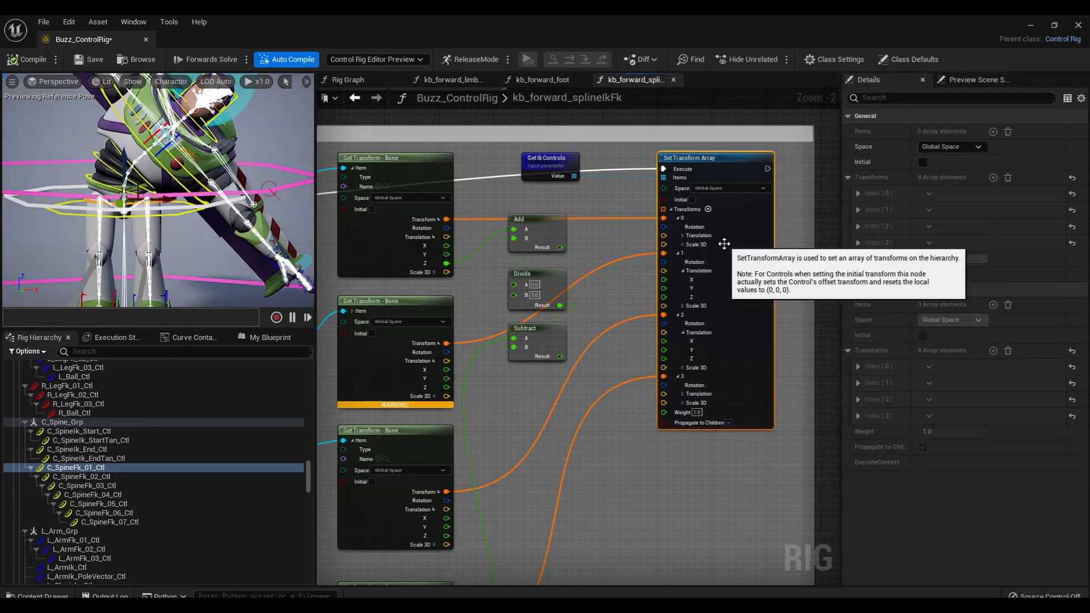
pyautogui.moveTo(450, 241); pyautogui.dragTo(641, 240, button='right')
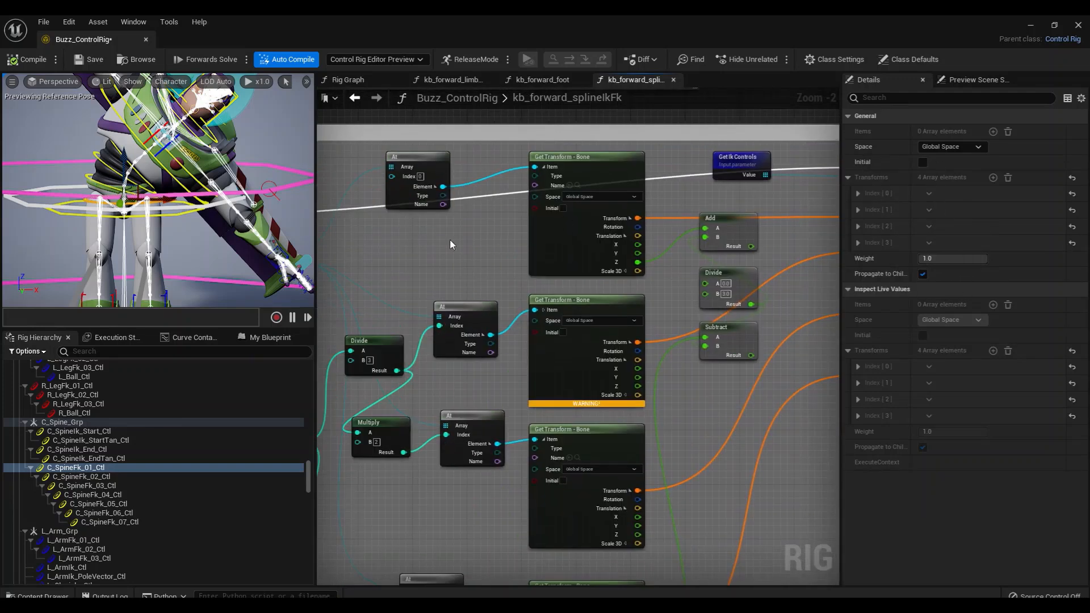
pyautogui.scroll(-1, 398, 261)
pyautogui.moveTo(404, 265); pyautogui.dragTo(573, 278, button='right')
pyautogui.moveTo(431, 303); pyautogui.dragTo(397, 304, button='right')
pyautogui.click(404, 264)
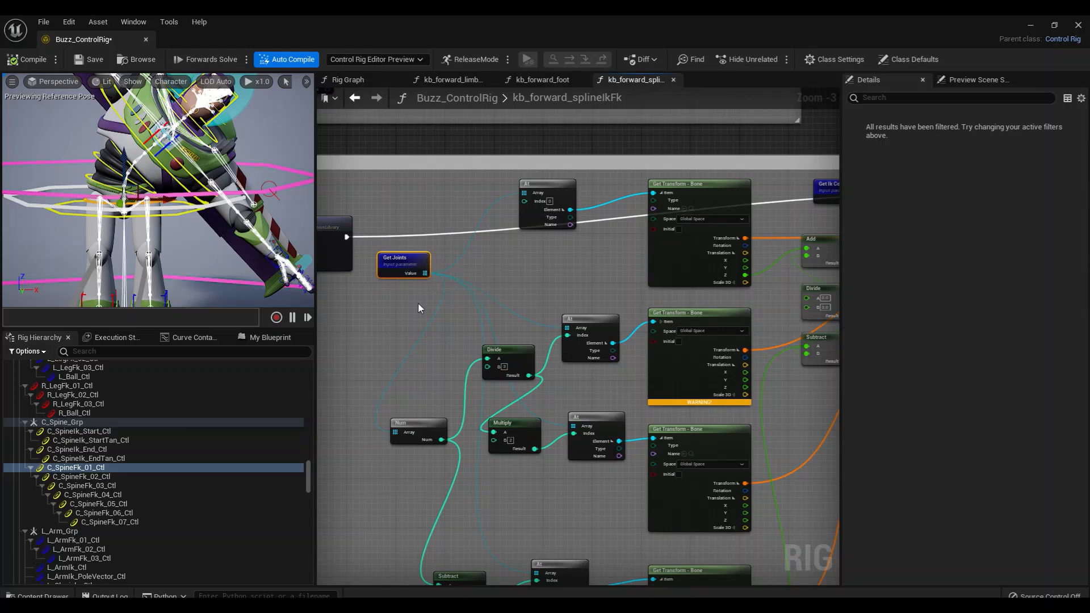
# Move the FK group's Set Transform Array node slightly down from Get Ik Controls, and select C_SpineIk_Start_Ctl in the hierarchy
pyautogui.moveTo(629, 250); pyautogui.dragTo(364, 283, button='right')
pyautogui.scroll(2, 655, 307)
pyautogui.moveTo(758, 267); pyautogui.dragTo(766, 291)
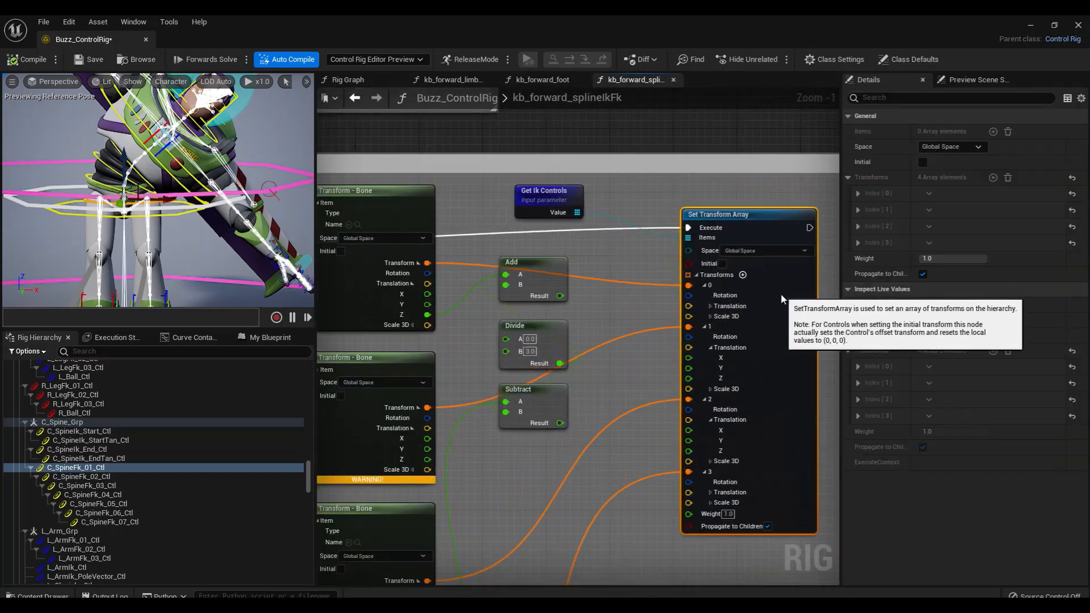
pyautogui.click(548, 193)
pyautogui.moveTo(618, 249); pyautogui.dragTo(601, 203, button='right')
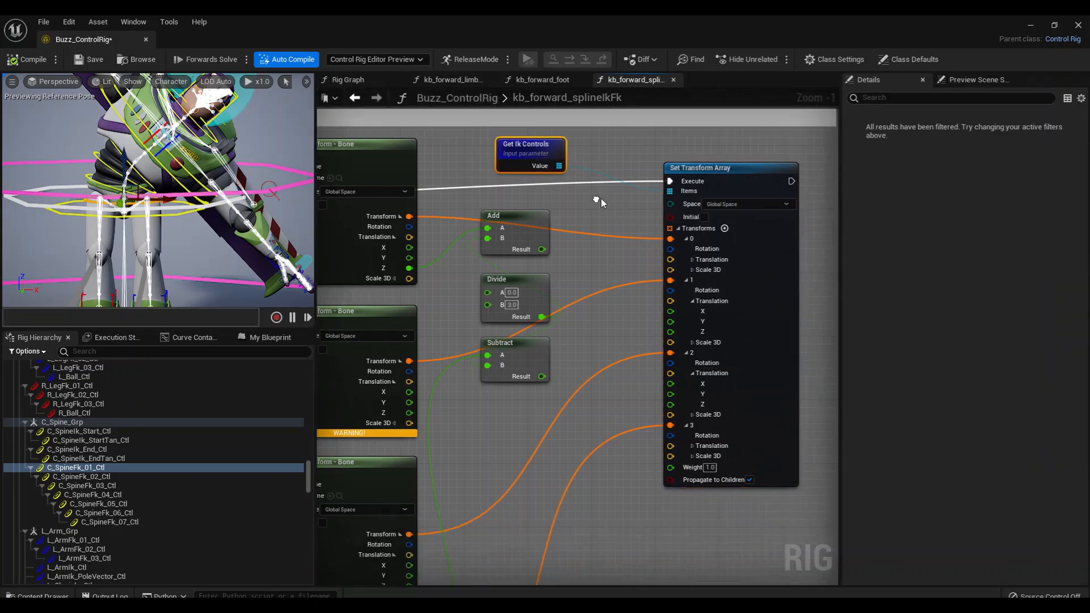
pyautogui.click(84, 433)
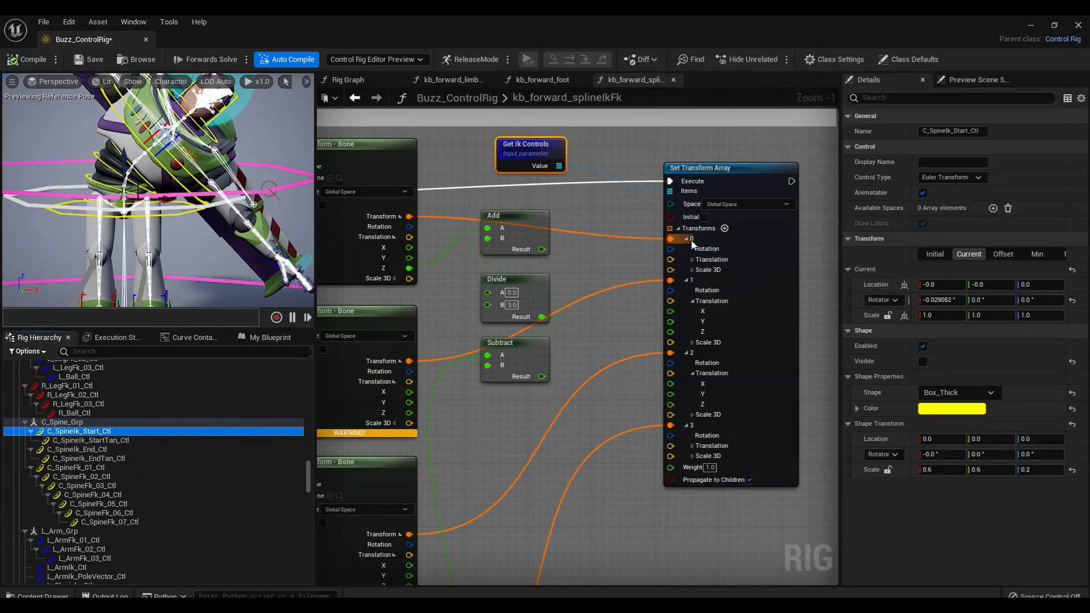
# Move the Add, Divide and Subtract nodes down, farther below the wire feeding transform 0 of Set Transform Array
pyautogui.moveTo(675, 345); pyautogui.dragTo(708, 334, button='right')
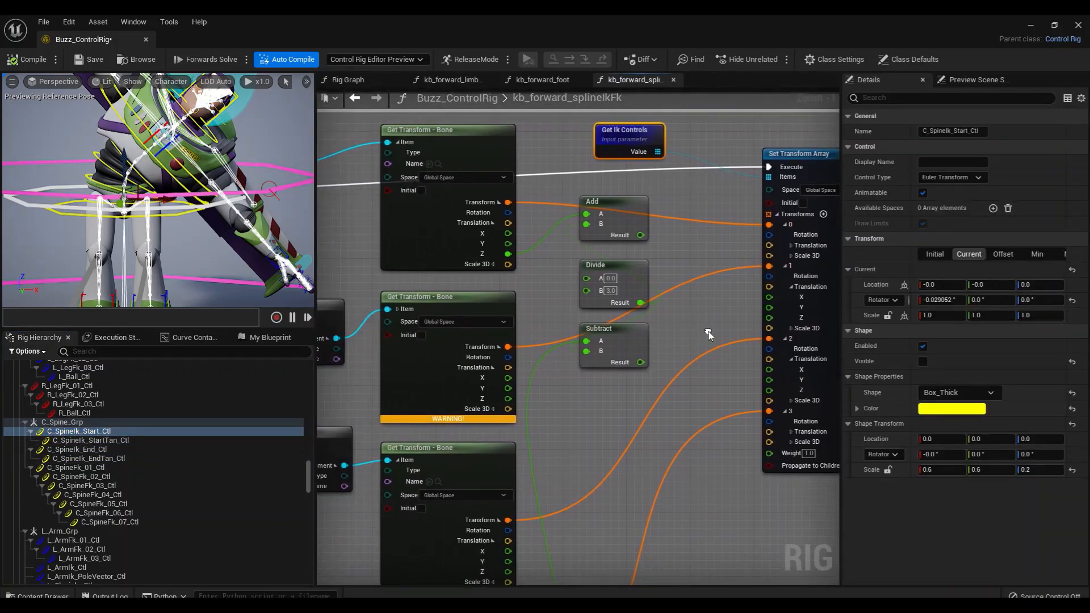
pyautogui.moveTo(666, 225); pyautogui.dragTo(624, 280)
pyautogui.moveTo(620, 225); pyautogui.dragTo(620, 249)
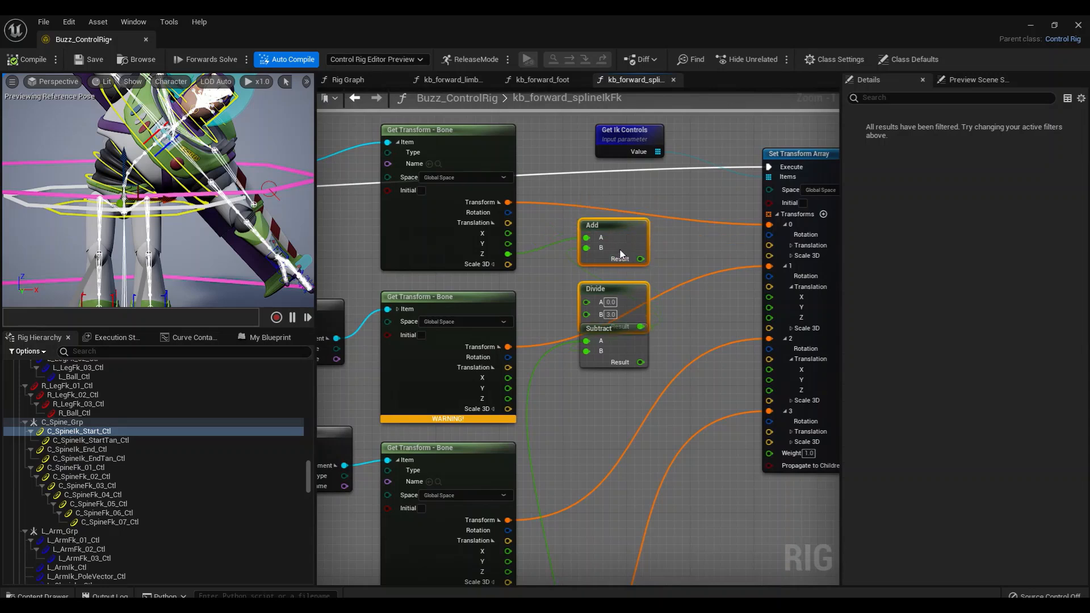
pyautogui.moveTo(618, 342); pyautogui.dragTo(618, 358)
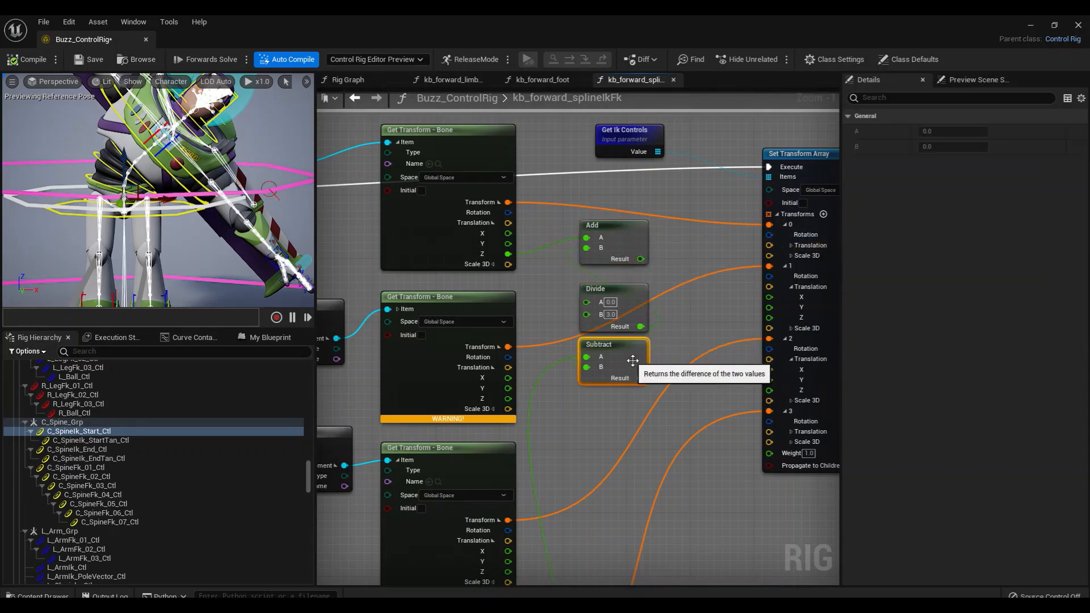
pyautogui.moveTo(721, 305); pyautogui.dragTo(657, 318, button='right')
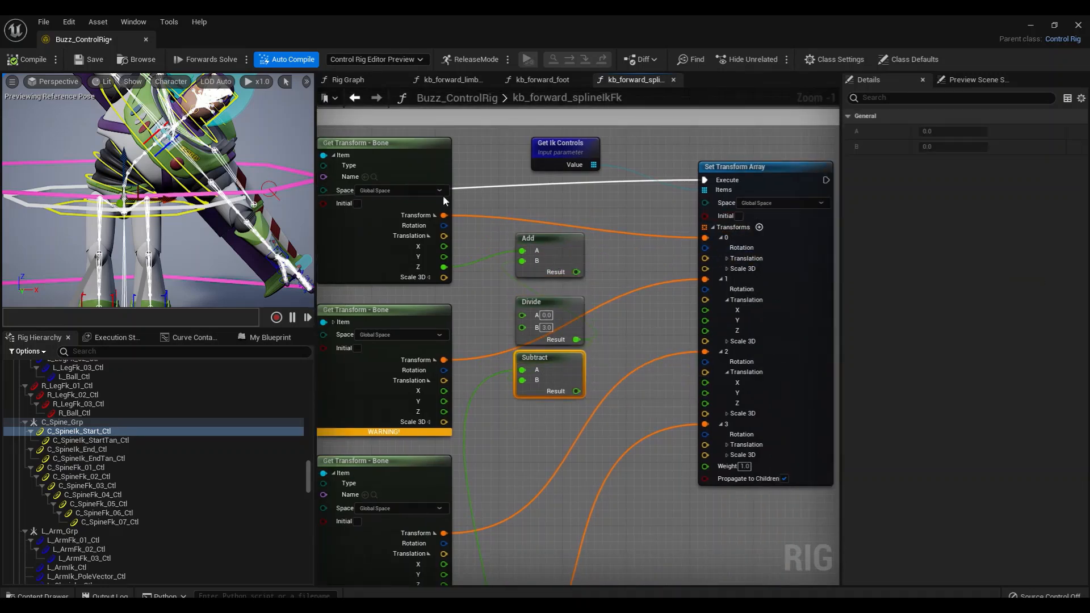
# Select C_SpineIk_Start_Ctl in the hierarchy and inspect the base of the spine in the viewport from several angles
pyautogui.click(91, 432)
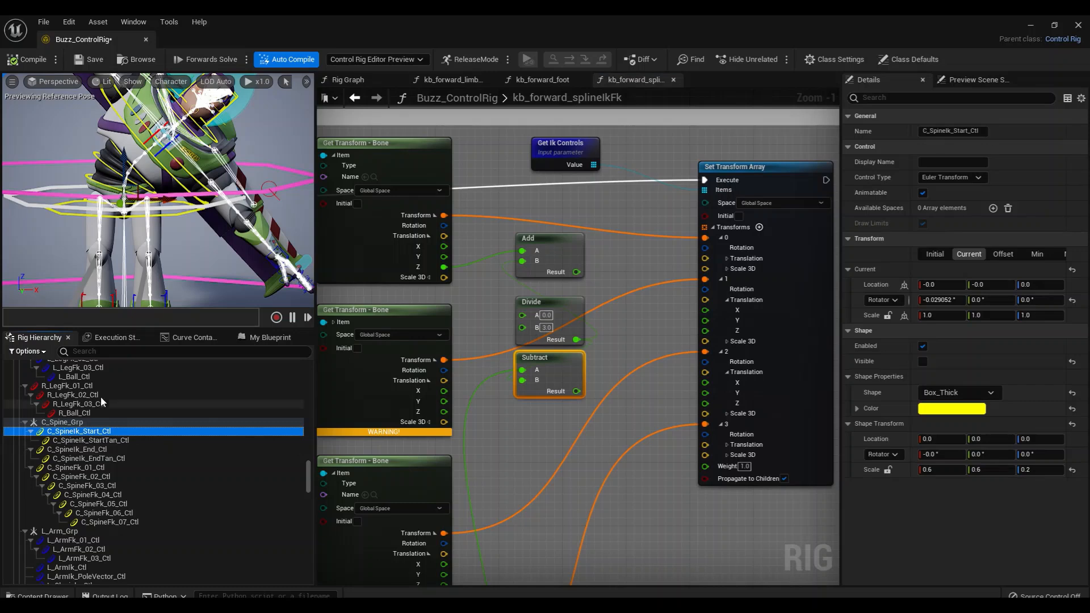
pyautogui.keyDown('alt'); pyautogui.moveTo(147, 215); pyautogui.dragTo(261, 218); pyautogui.keyUp('alt')
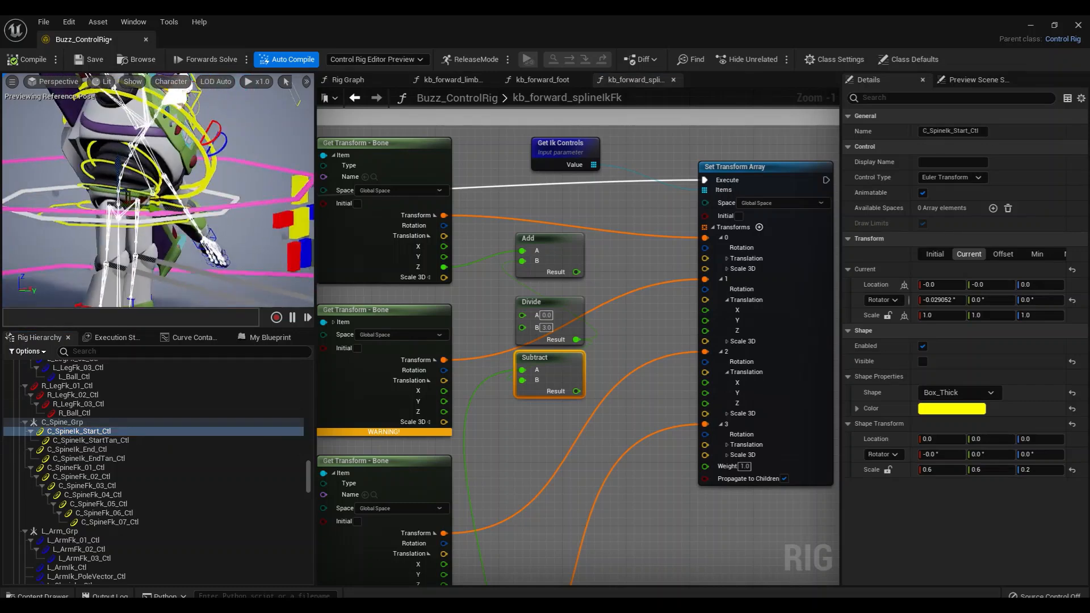
pyautogui.keyDown('alt'); pyautogui.moveTo(63, 195); pyautogui.dragTo(60, 219); pyautogui.keyUp('alt')
pyautogui.scroll(4, 134, 220)
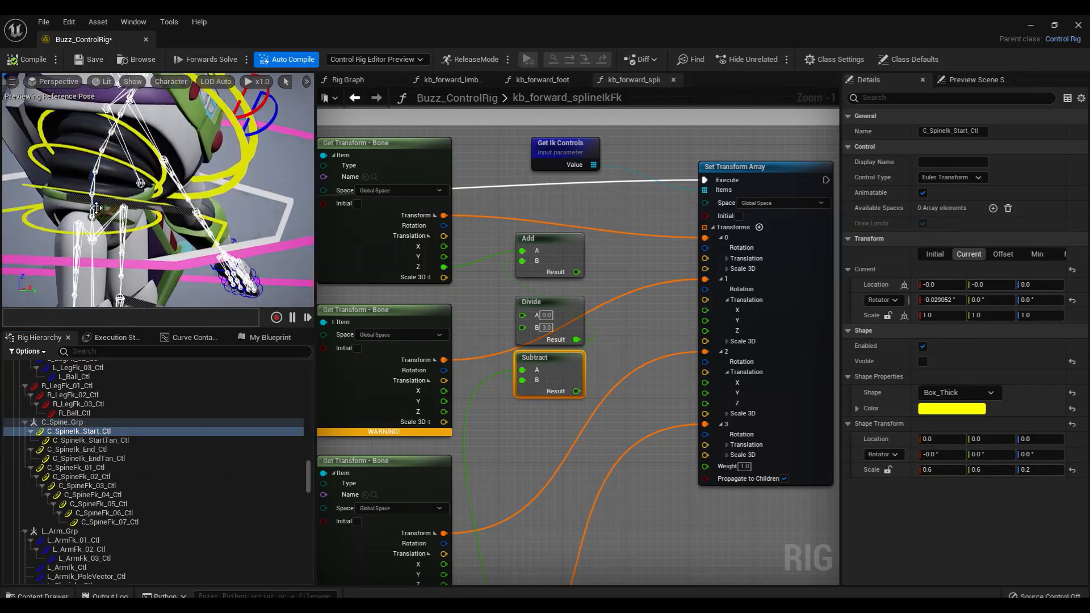
pyautogui.keyDown('alt'); pyautogui.moveTo(175, 246); pyautogui.dragTo(167, 244); pyautogui.keyUp('alt')
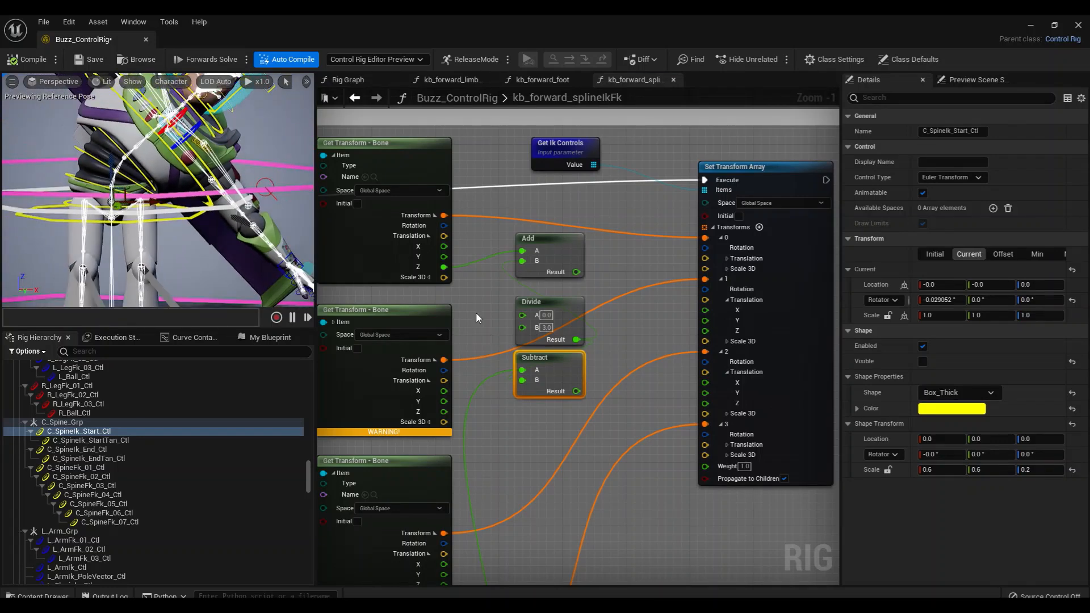
# Trace the first joint from Get Joints through the At node with index 0 to transform 0 of Set Transform Array
pyautogui.moveTo(477, 318); pyautogui.dragTo(677, 286, button='right')
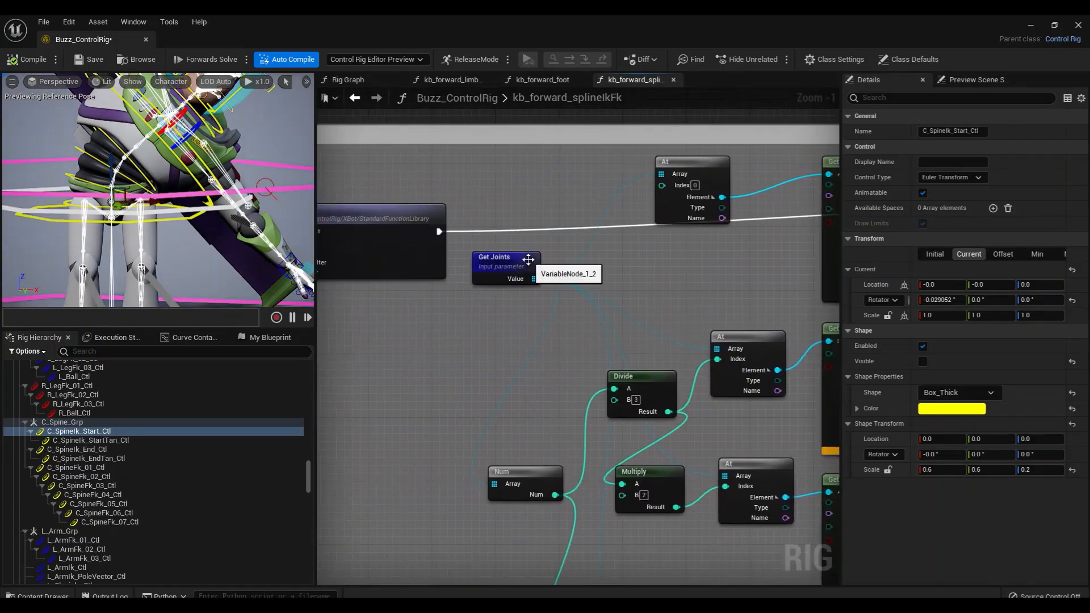
pyautogui.click(522, 259)
pyautogui.moveTo(627, 278); pyautogui.dragTo(500, 279, button='right')
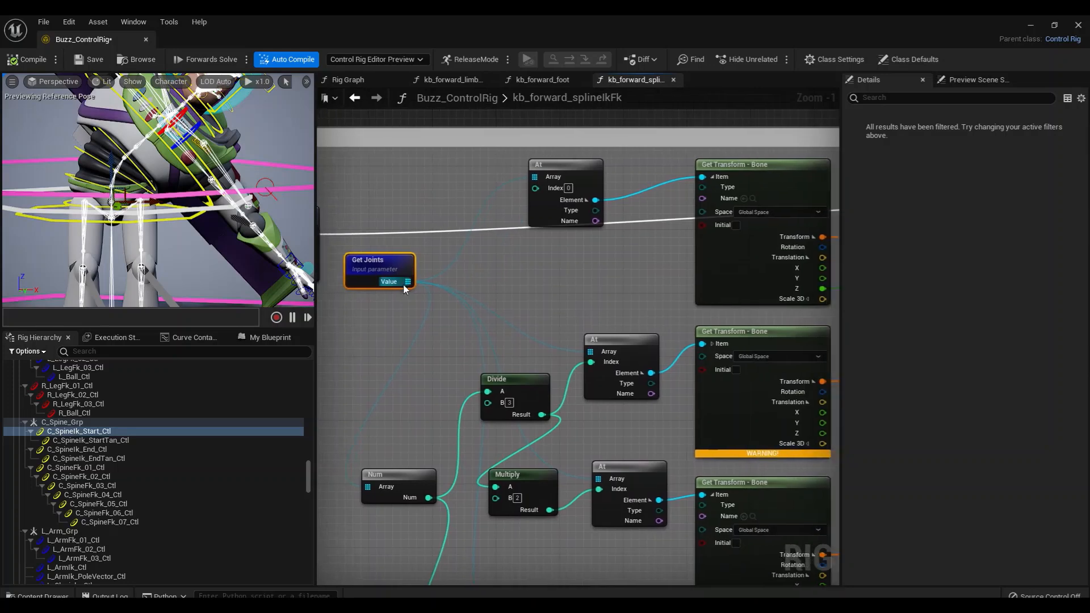
pyautogui.click(577, 163)
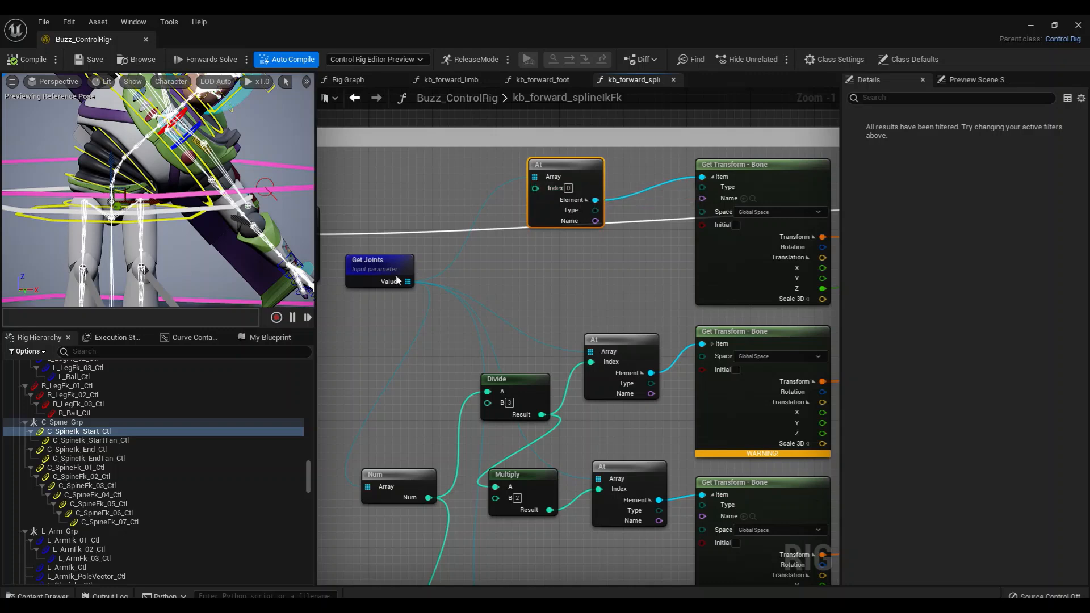
pyautogui.moveTo(633, 264); pyautogui.dragTo(340, 256, button='right')
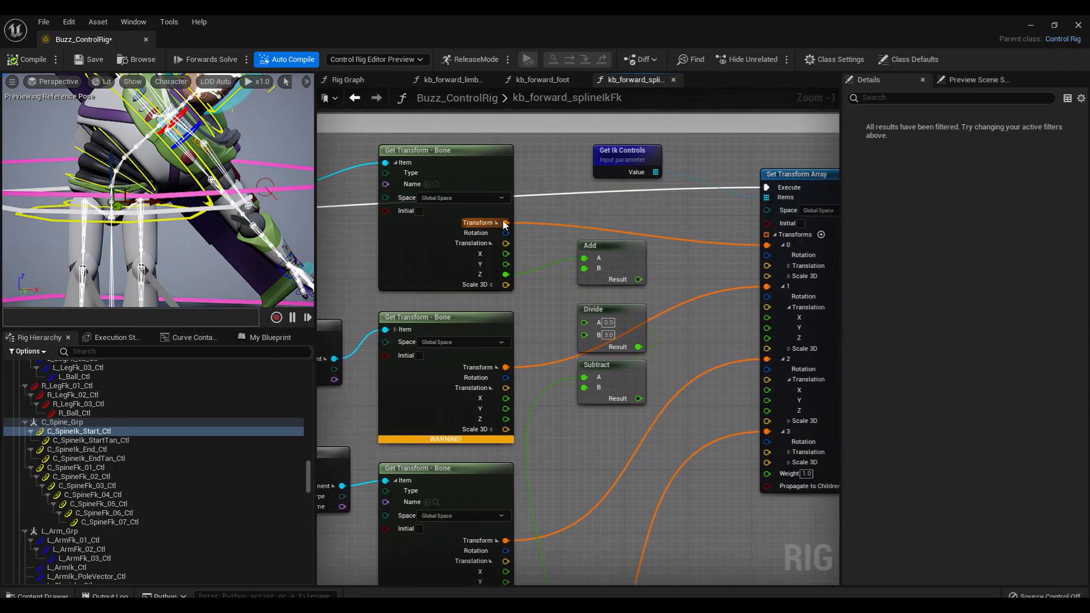
pyautogui.moveTo(705, 229); pyautogui.dragTo(625, 217, button='right')
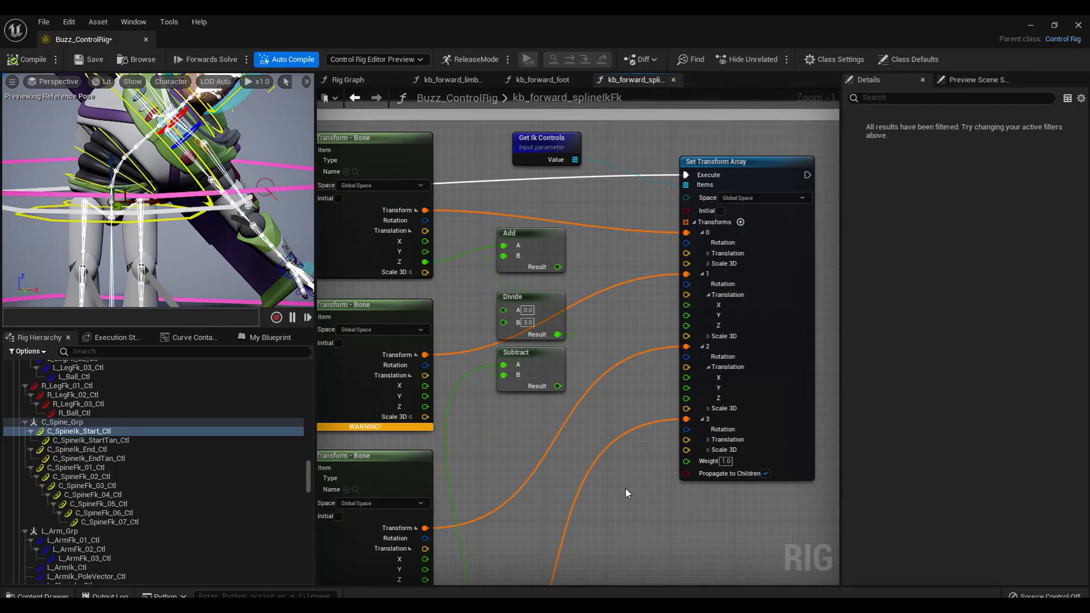
# Review the joint index branches, then select C_SpineIk_End_Ctl and inspect the upper end of the spine in the viewport
pyautogui.scroll(-2, 625, 487)
pyautogui.moveTo(633, 438); pyautogui.dragTo(756, 382, button='right')
pyautogui.moveTo(480, 412); pyautogui.dragTo(570, 404, button='right')
pyautogui.moveTo(409, 261); pyautogui.dragTo(504, 381, button='right')
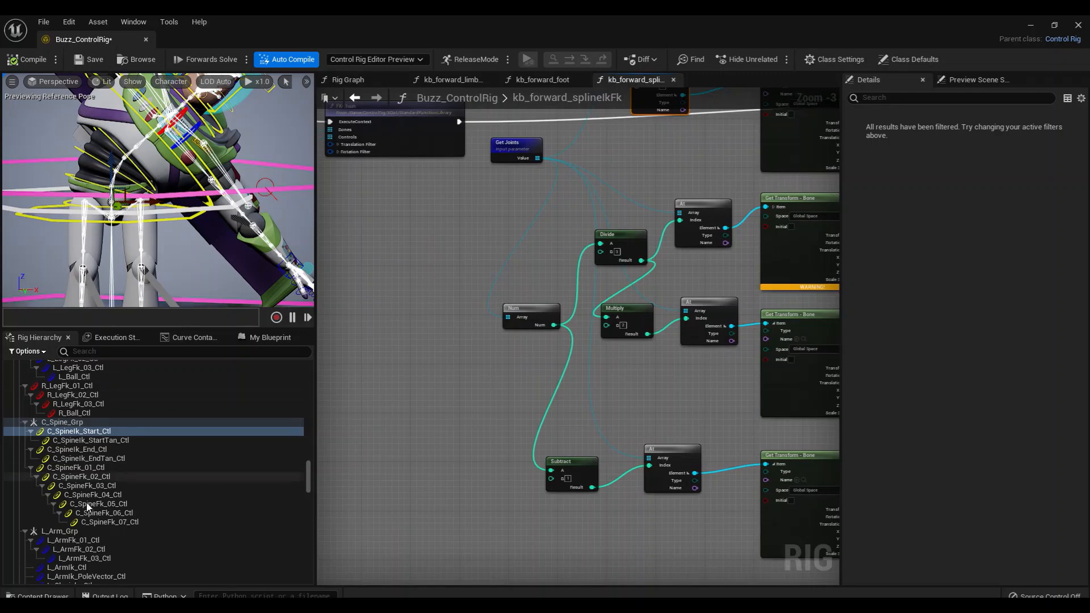
pyautogui.click(101, 450)
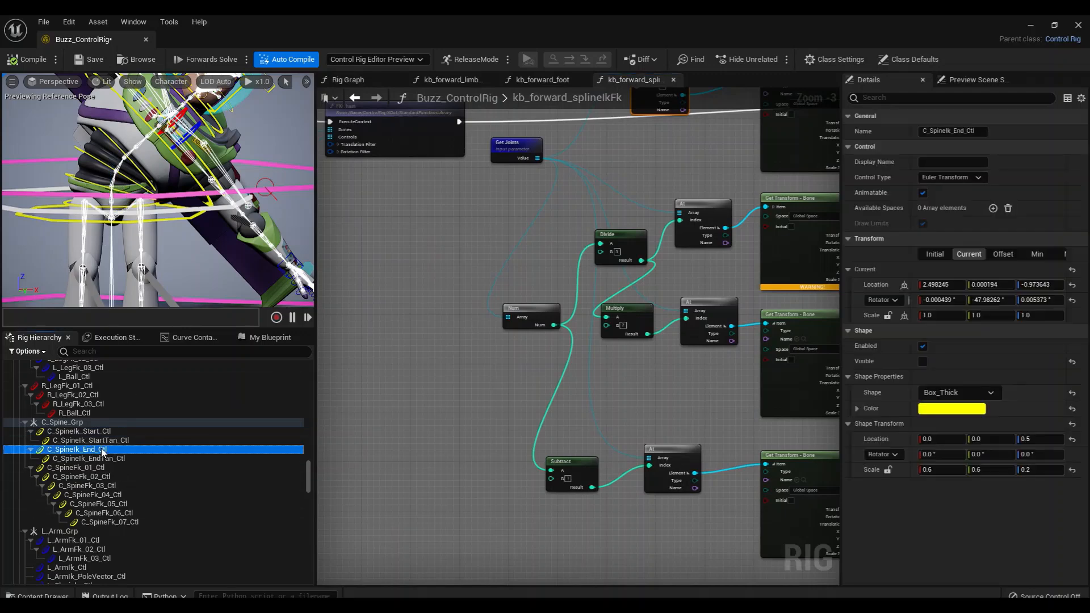
pyautogui.keyDown('alt'); pyautogui.moveTo(170, 183); pyautogui.dragTo(189, 183); pyautogui.keyUp('alt')
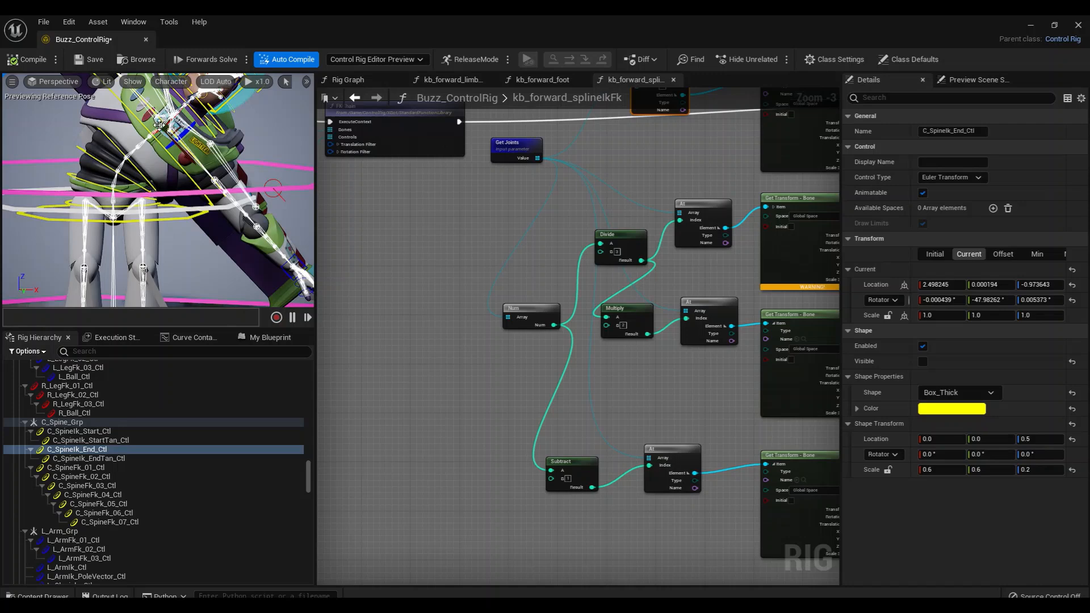
# Move the Get Joints node farther from the At nodes, and shift the Num node slightly away from Divide and Multiply
pyautogui.moveTo(425, 258); pyautogui.dragTo(458, 317, button='right')
pyautogui.moveTo(439, 273); pyautogui.dragTo(370, 226, button='right')
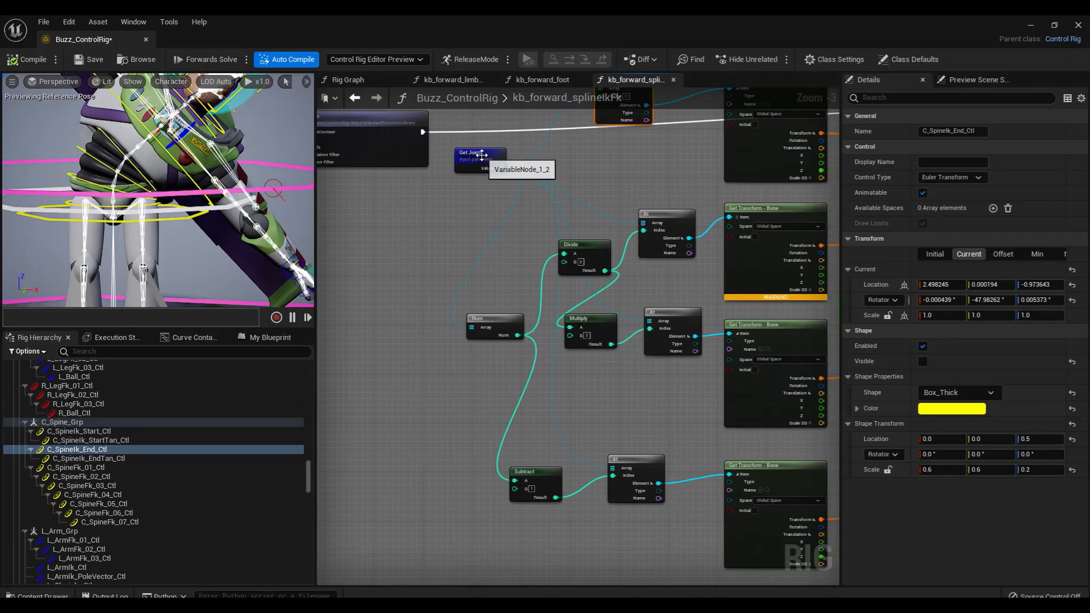
pyautogui.moveTo(481, 162); pyautogui.dragTo(420, 193)
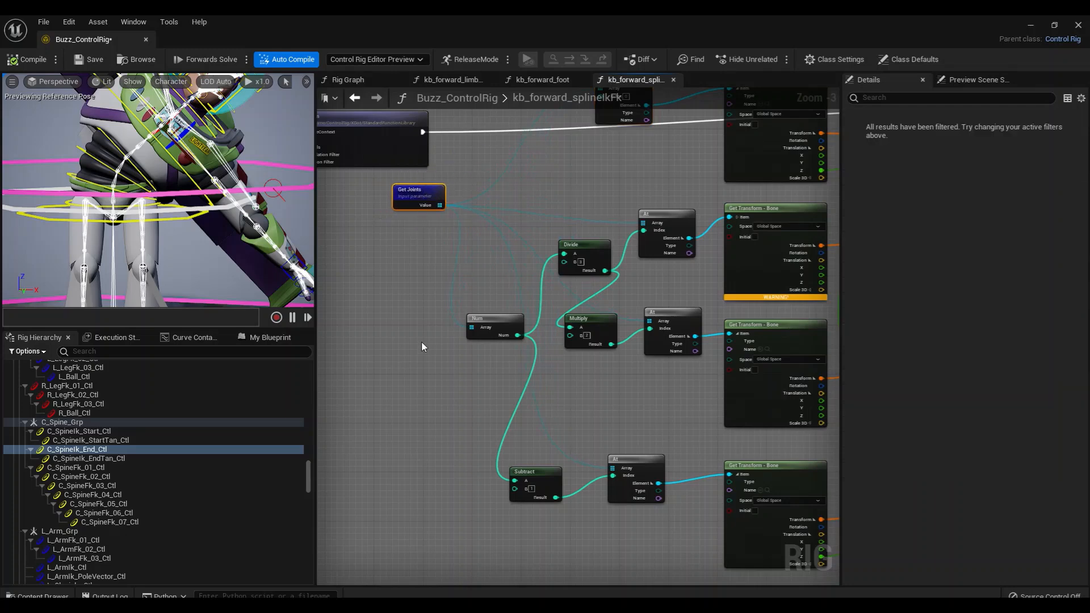
pyautogui.moveTo(421, 342); pyautogui.dragTo(405, 318, button='right')
pyautogui.scroll(1, 454, 394)
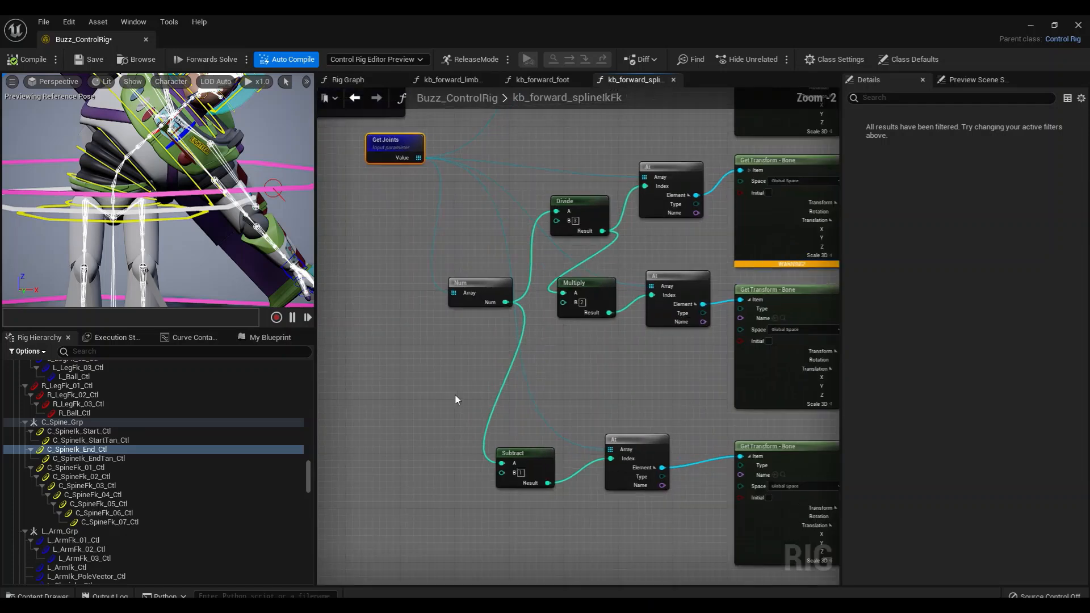
pyautogui.moveTo(485, 283); pyautogui.dragTo(474, 282)
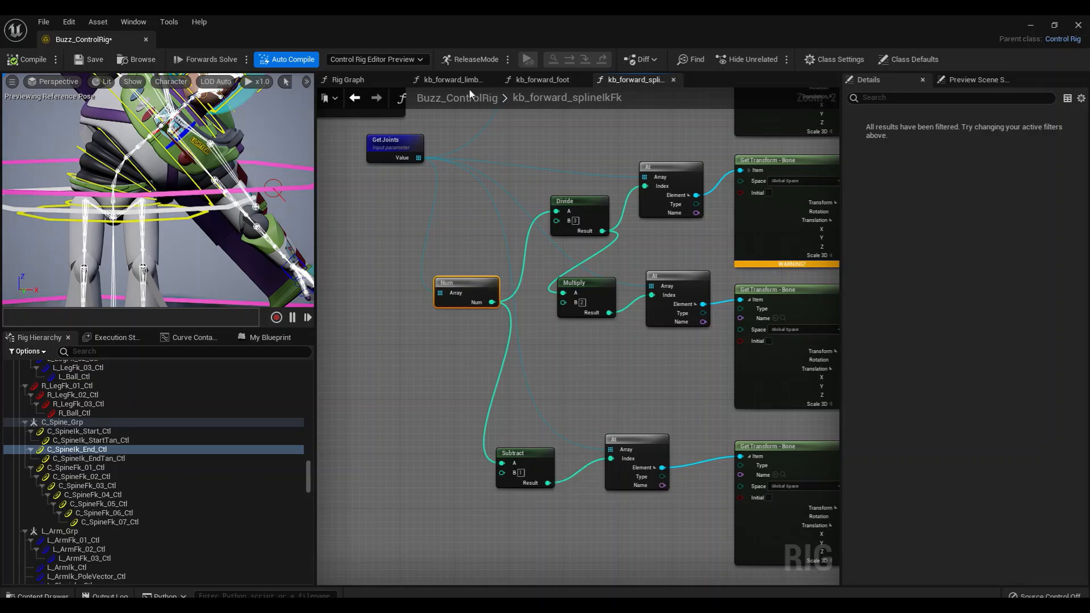
# In the Rig Graph, expand the spine bone key array feeding the Joints input and move it clear of the other nodes for review
pyautogui.click(366, 81)
pyautogui.moveTo(570, 344); pyautogui.dragTo(599, 234, button='right')
pyautogui.click(527, 314)
pyautogui.moveTo(532, 330); pyautogui.dragTo(587, 165)
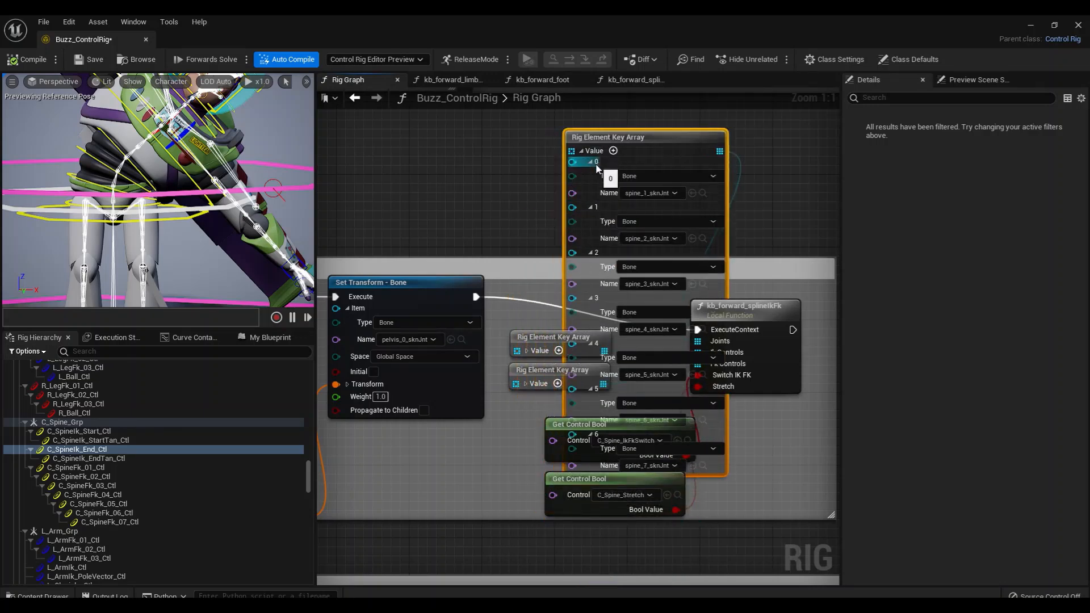
pyautogui.moveTo(670, 157); pyautogui.dragTo(651, 129)
pyautogui.moveTo(652, 219); pyautogui.dragTo(625, 344, button='right')
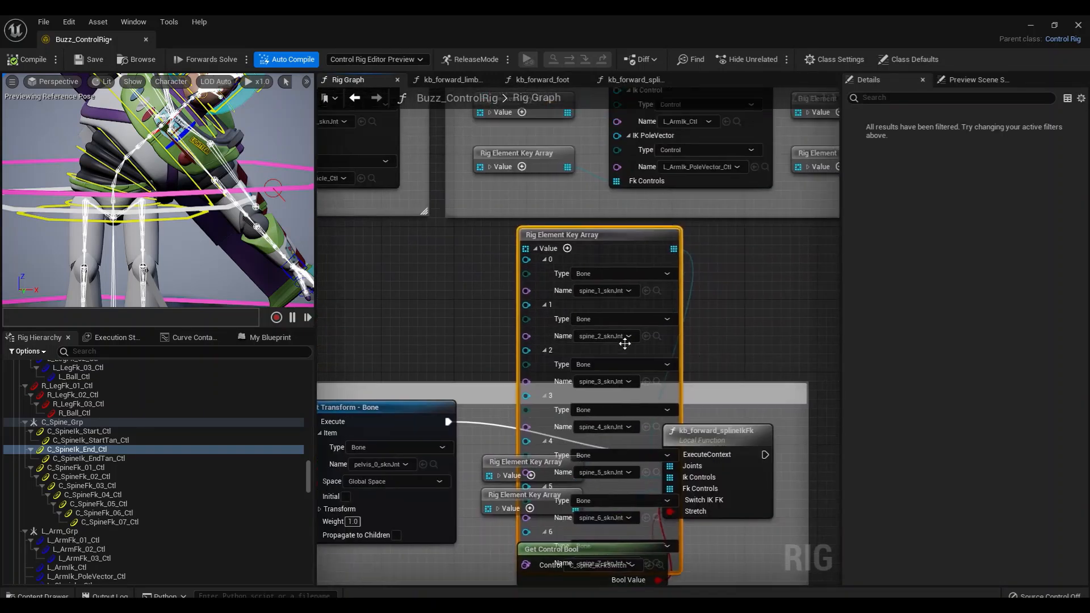
pyautogui.moveTo(663, 234); pyautogui.dragTo(817, 206)
pyautogui.moveTo(645, 301); pyautogui.dragTo(468, 239, button='right')
pyautogui.moveTo(582, 178); pyautogui.dragTo(716, 228)
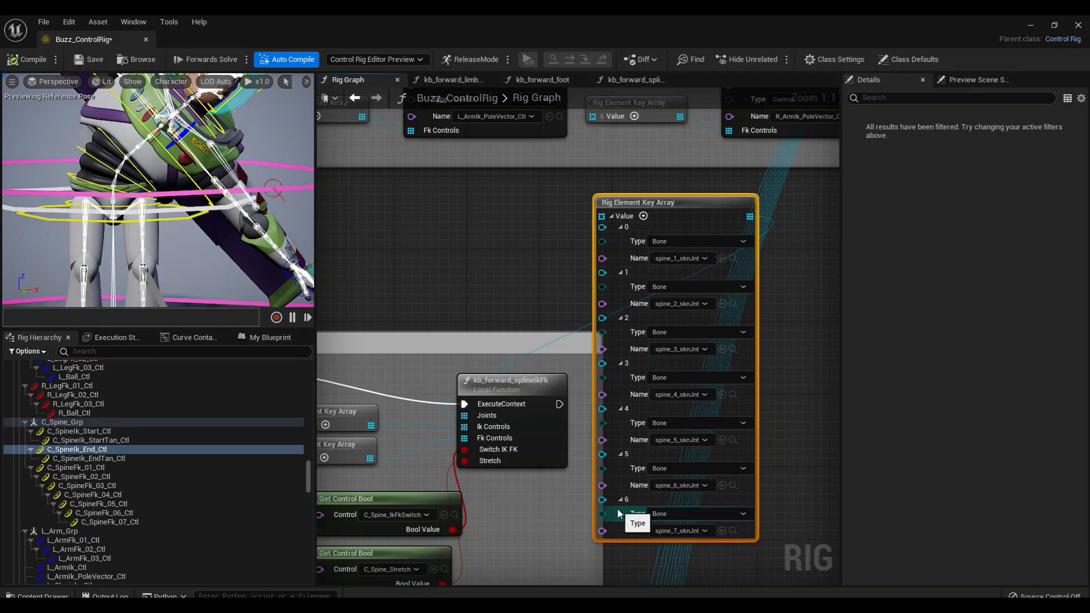
# Collapse the spine bone key array and move it back toward the other arrays feeding kb_forward_splineIkFk
pyautogui.click(612, 217)
pyautogui.moveTo(642, 211); pyautogui.dragTo(595, 220)
pyautogui.moveTo(473, 278); pyautogui.dragTo(365, 366)
# Back in kb_forward_splineIkFk, nudge the Subtract node closer to its At node, and shift that At and its Get Transform - Bone node slightly left
pyautogui.click(632, 82)
pyautogui.moveTo(600, 377); pyautogui.dragTo(579, 366, button='right')
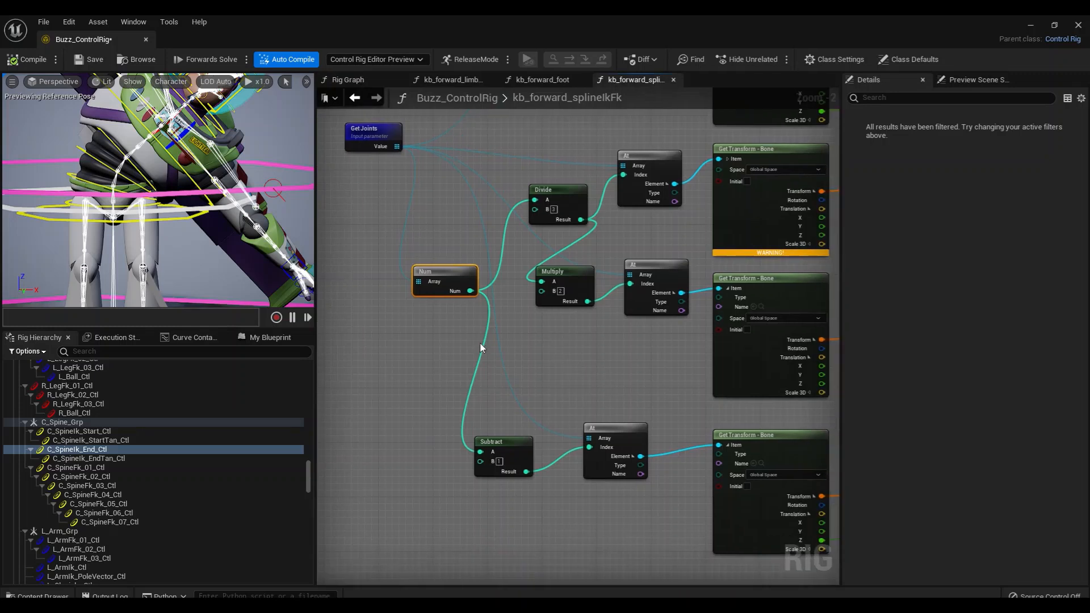
pyautogui.click(492, 448)
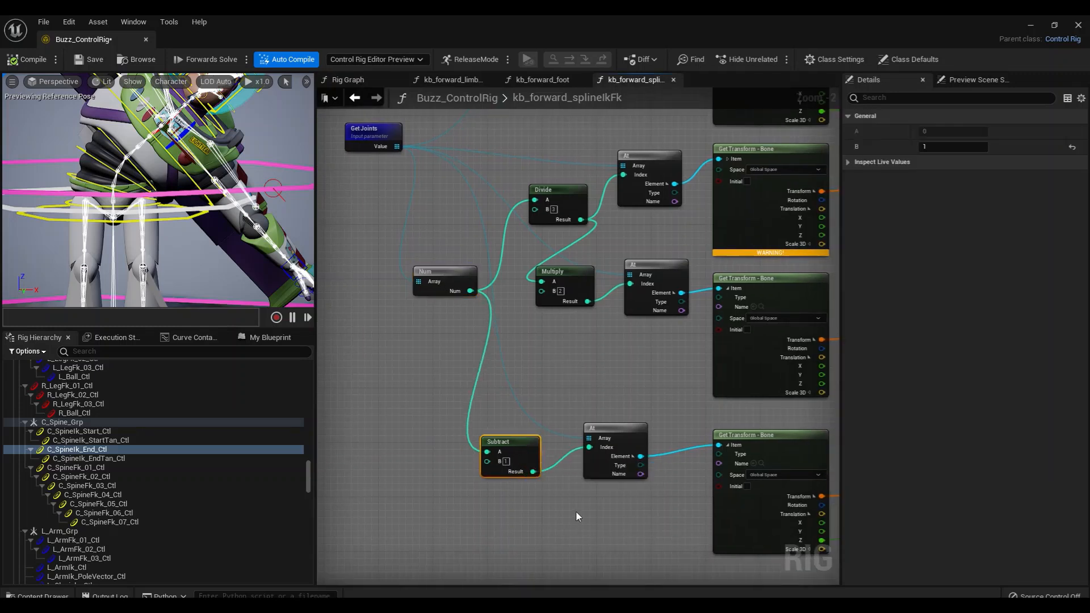
pyautogui.moveTo(570, 511); pyautogui.dragTo(533, 463, button='right')
pyautogui.click(553, 423)
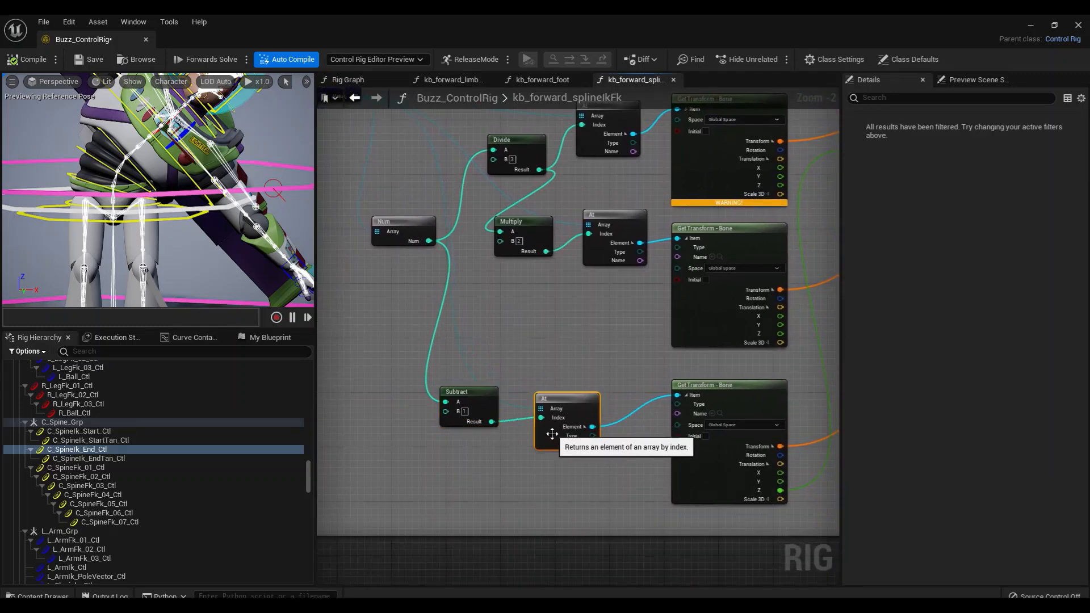
pyautogui.moveTo(623, 471); pyautogui.dragTo(489, 462, button='right')
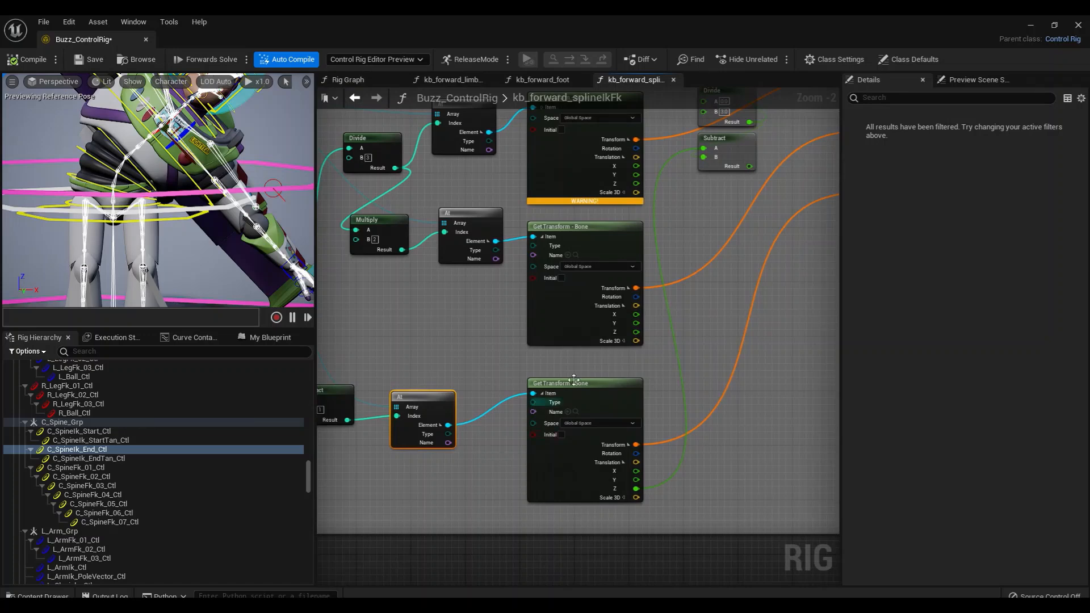
pyautogui.moveTo(569, 390); pyautogui.dragTo(527, 386, button='right')
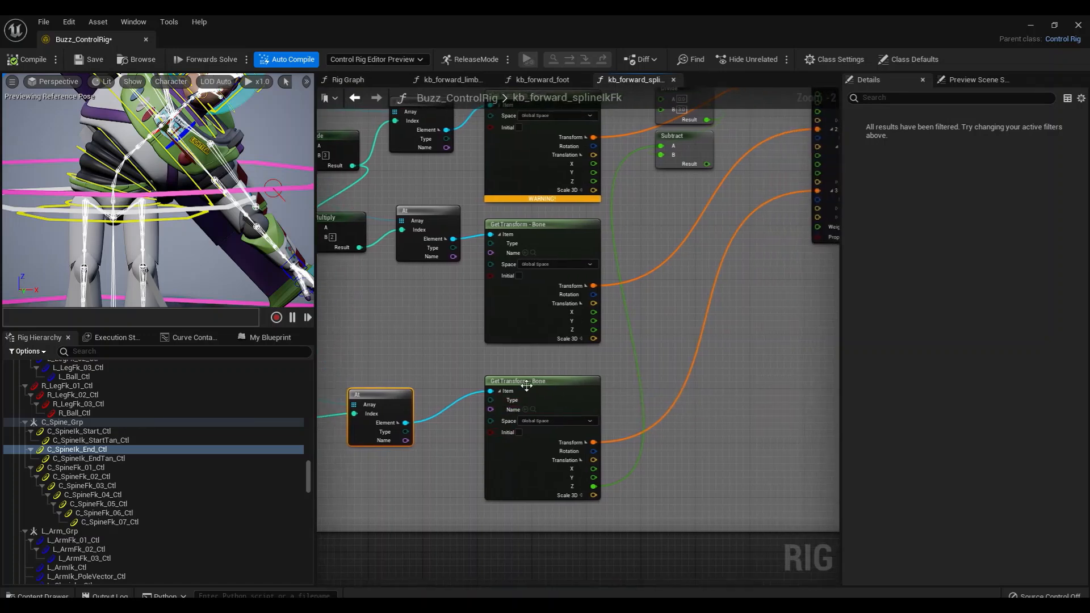
pyautogui.click(527, 386)
pyautogui.moveTo(652, 394); pyautogui.dragTo(538, 469, button='right')
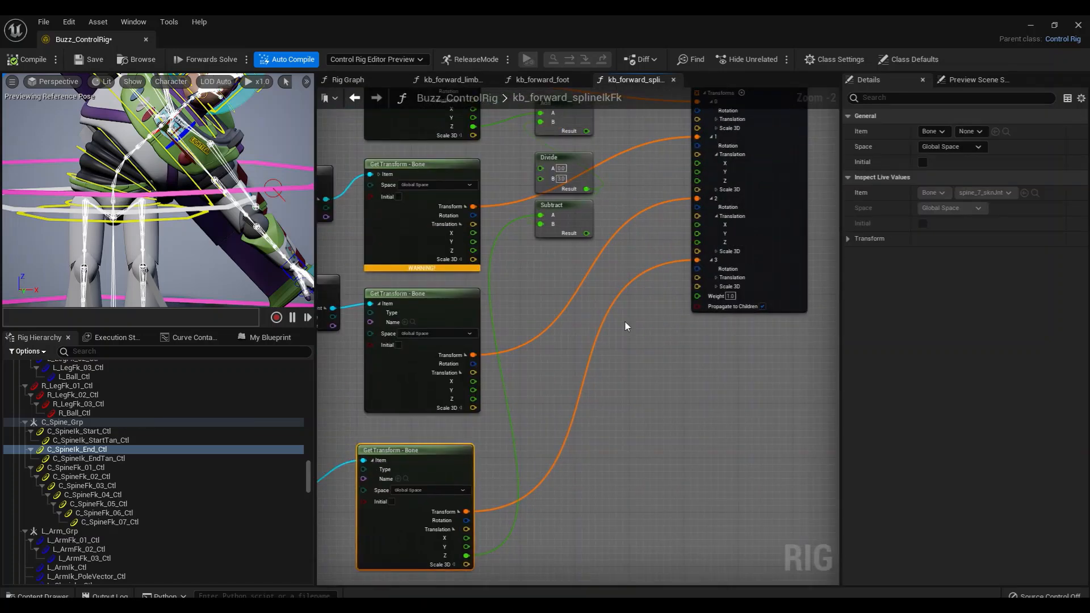
pyautogui.moveTo(681, 361); pyautogui.dragTo(670, 487, button='right')
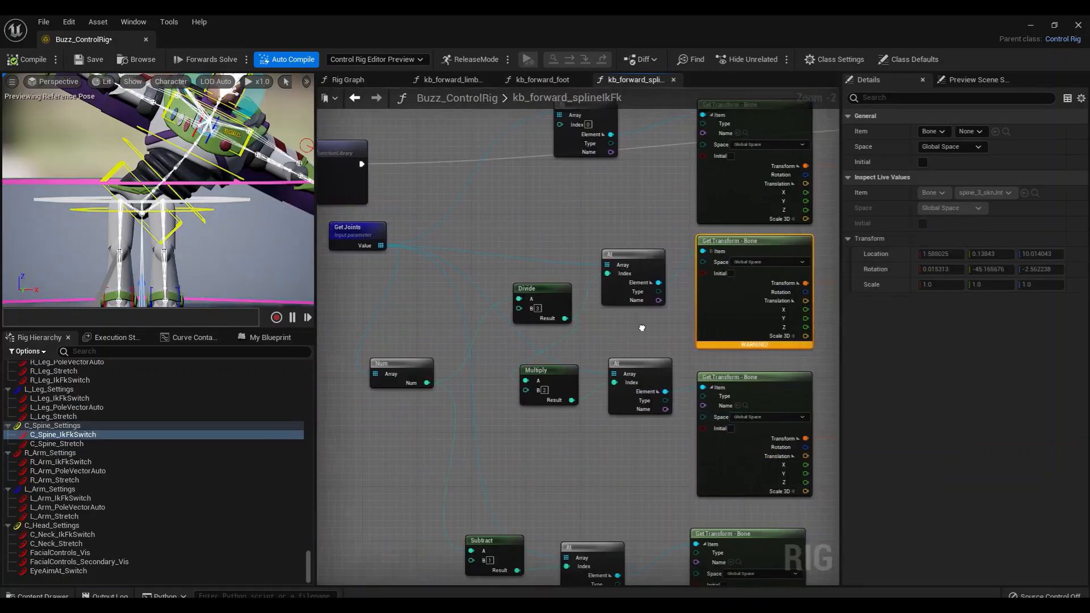
# Examine how the Get Transform - Bone nodes feed Set Transform Array, and trace their inputs back to Get Joints and Num
pyautogui.click(699, 355)
pyautogui.moveTo(765, 360); pyautogui.dragTo(404, 383, button='right')
pyautogui.moveTo(570, 377); pyautogui.dragTo(482, 366, button='right')
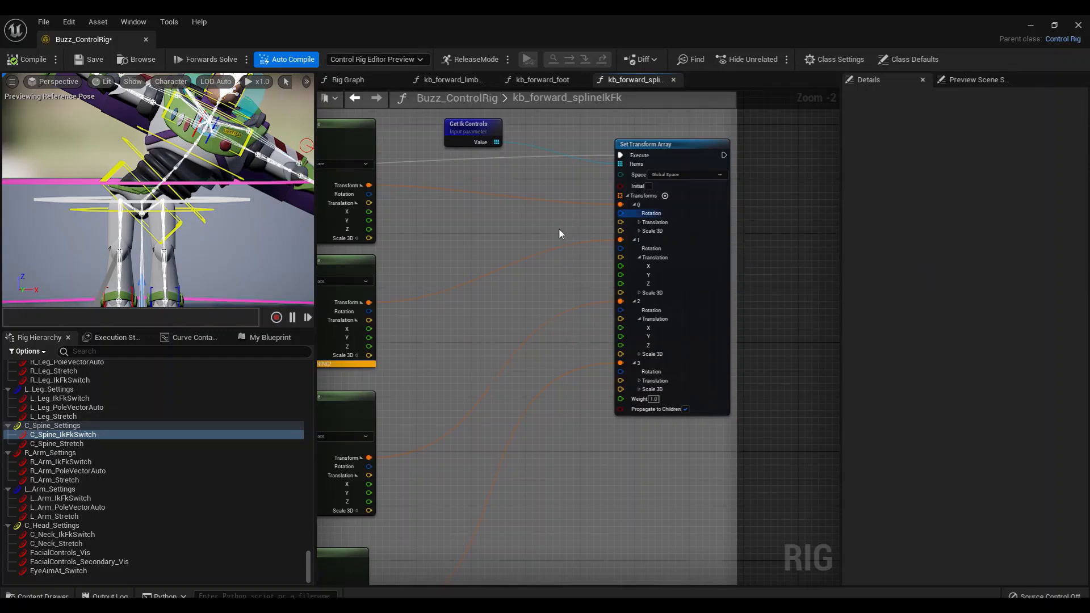
pyautogui.moveTo(464, 323); pyautogui.dragTo(525, 318, button='right')
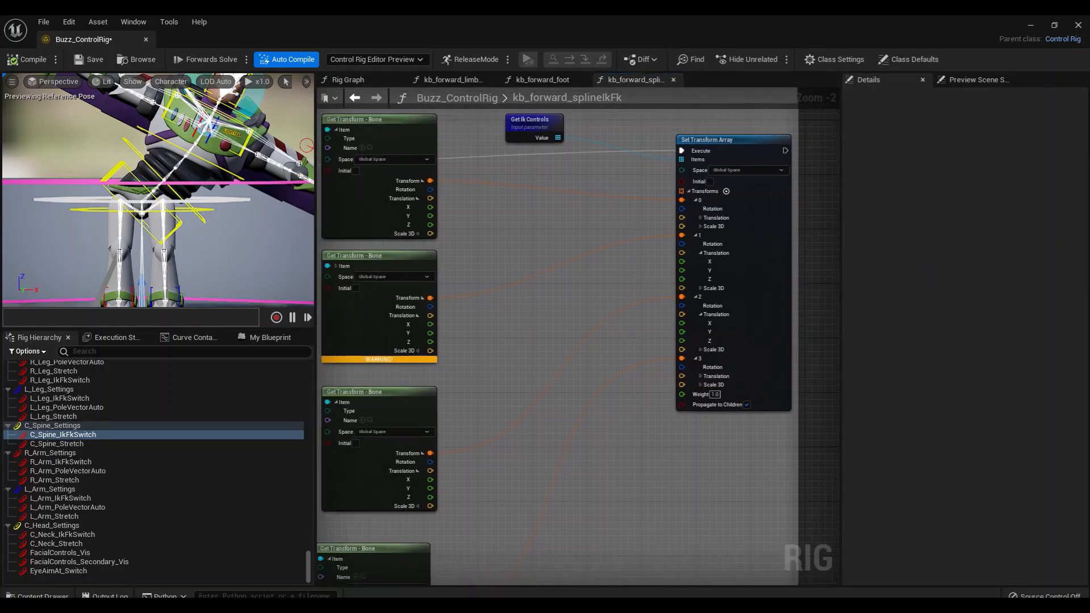
pyautogui.keyDown('alt'); pyautogui.moveTo(194, 216); pyautogui.dragTo(185, 221); pyautogui.keyUp('alt')
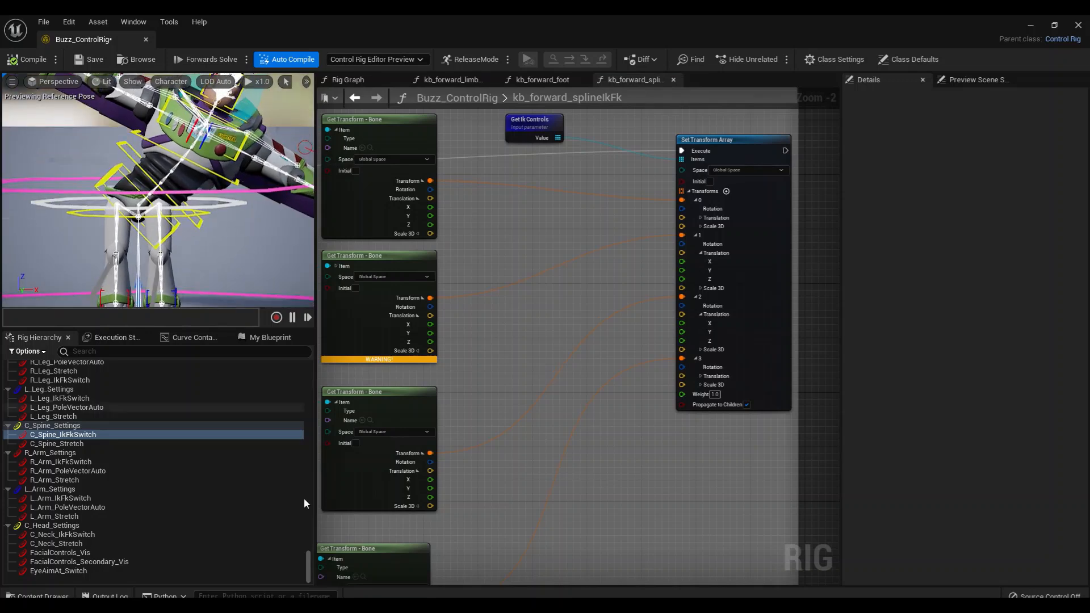
pyautogui.moveTo(528, 390); pyautogui.dragTo(749, 392, button='right')
pyautogui.moveTo(480, 355); pyautogui.dragTo(531, 355, button='right')
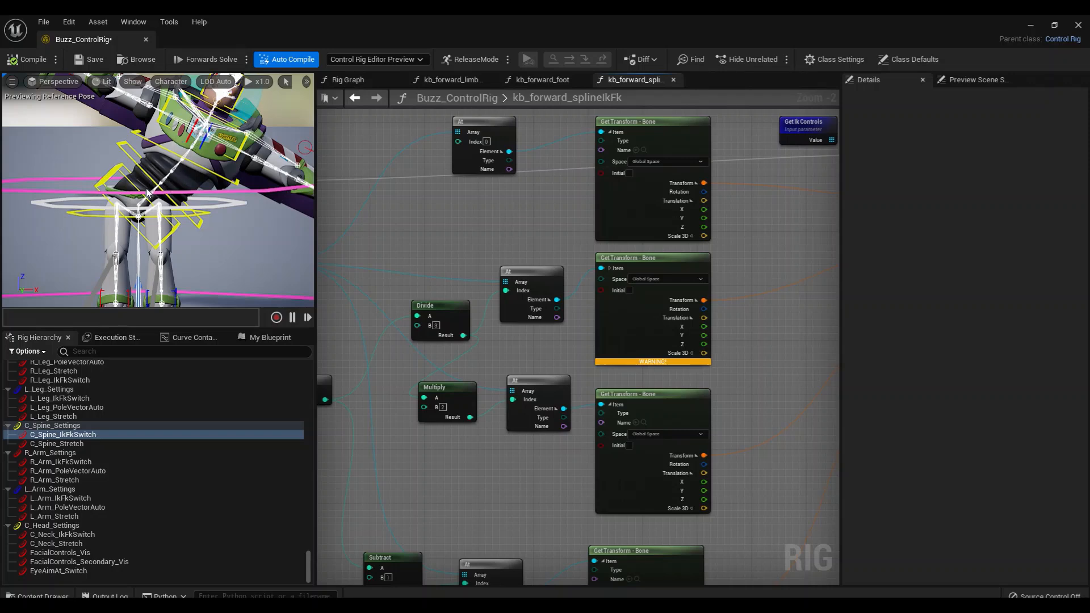
pyautogui.moveTo(448, 271); pyautogui.dragTo(540, 226, button='right')
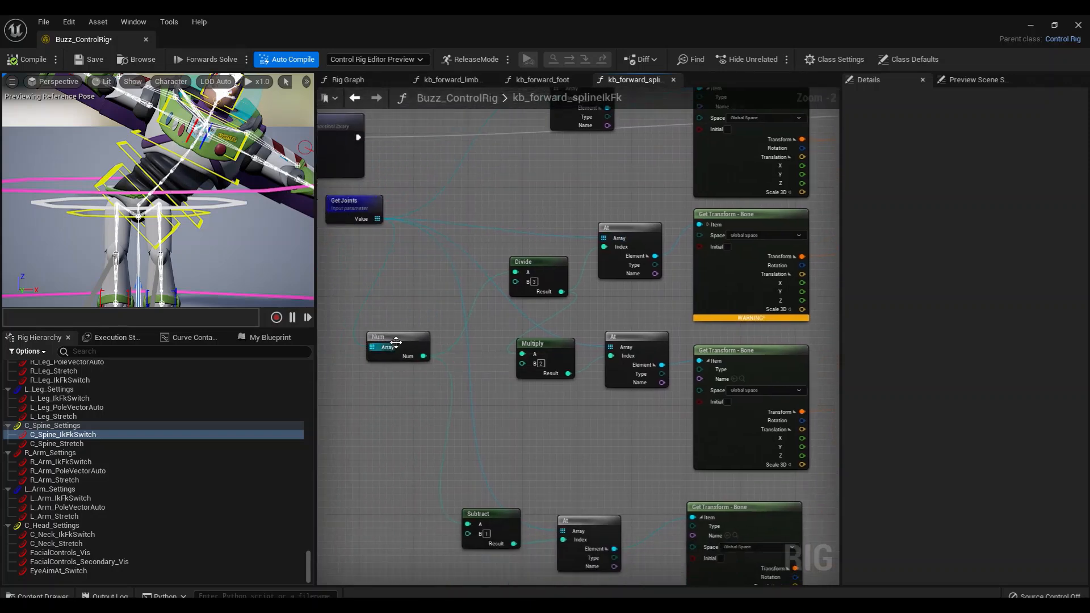
# Move the Num node slightly up, closer to the Get Joints node it is fed by
pyautogui.moveTo(396, 341); pyautogui.dragTo(415, 314)
pyautogui.moveTo(423, 395); pyautogui.dragTo(423, 449, button='right')
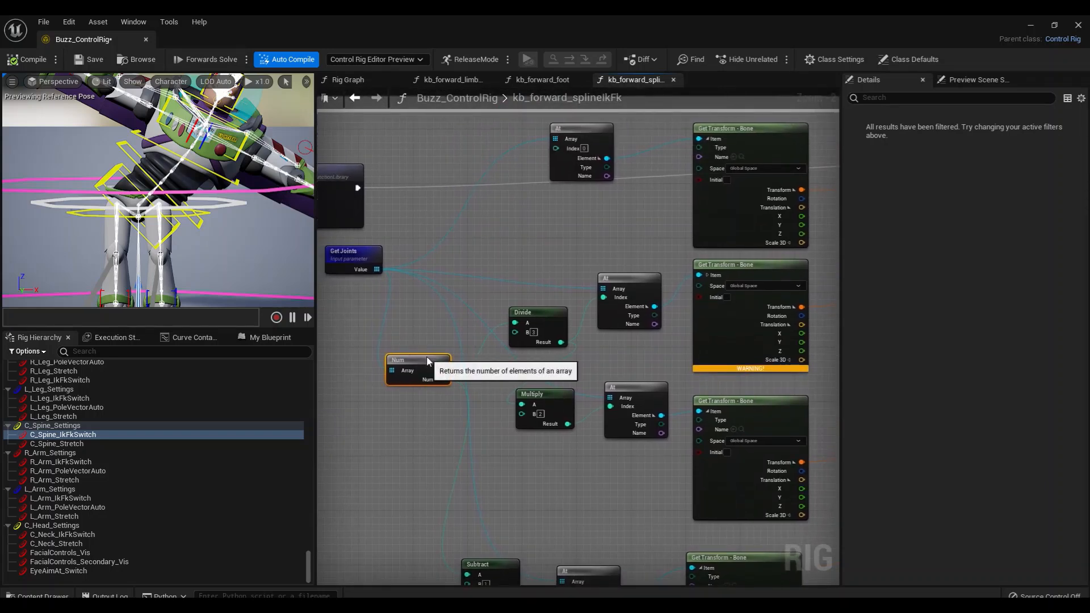
pyautogui.moveTo(425, 353); pyautogui.dragTo(402, 354)
pyautogui.moveTo(387, 437); pyautogui.dragTo(411, 381, button='right')
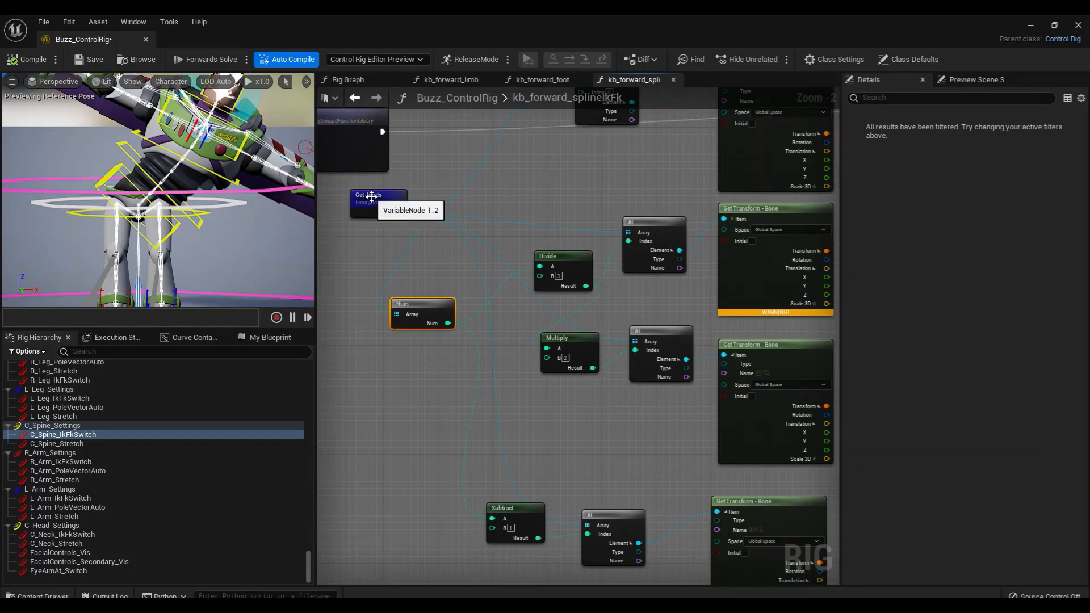
pyautogui.click(429, 398)
pyautogui.click(422, 308)
pyautogui.moveTo(443, 385); pyautogui.dragTo(402, 387, button='right')
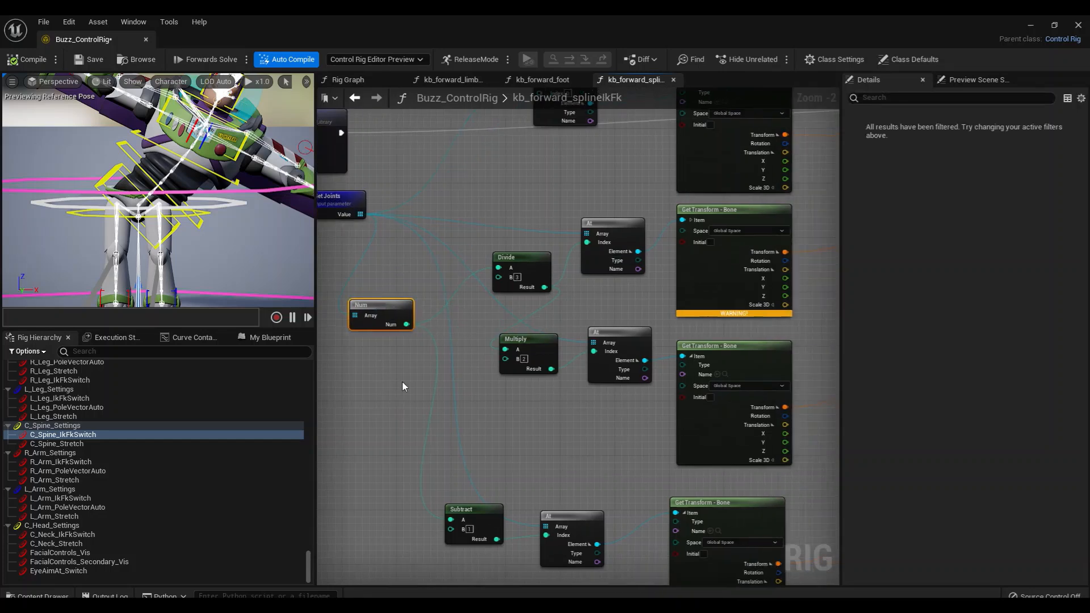
# Inspect the live values of the Divide node with B set to 3, and nudge the At node it feeds slightly up
pyautogui.click(528, 259)
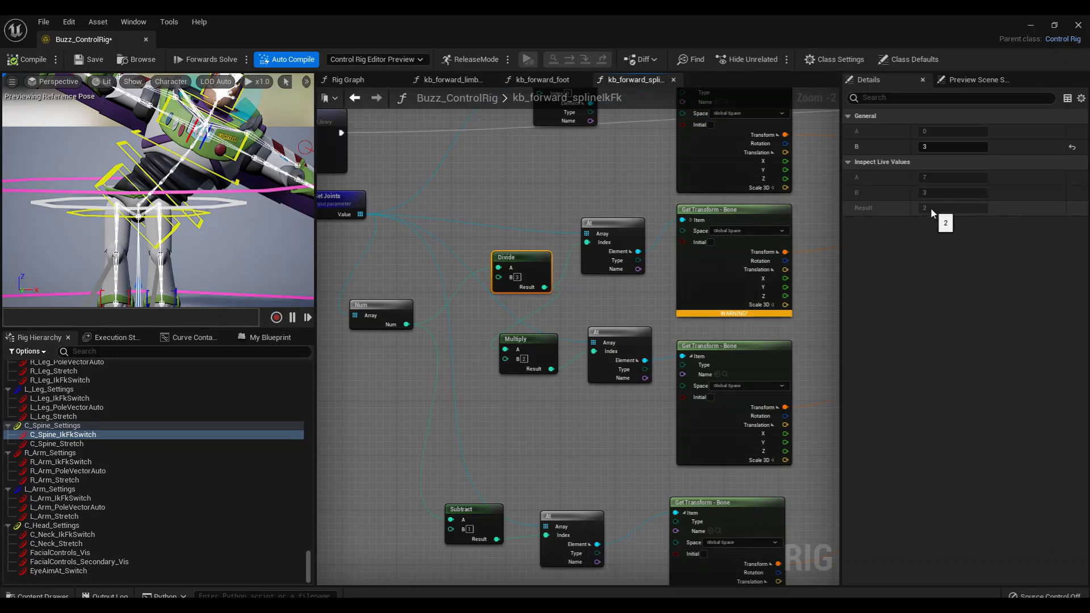
pyautogui.moveTo(617, 226); pyautogui.dragTo(651, 244, button='right')
pyautogui.moveTo(651, 245); pyautogui.dragTo(651, 231)
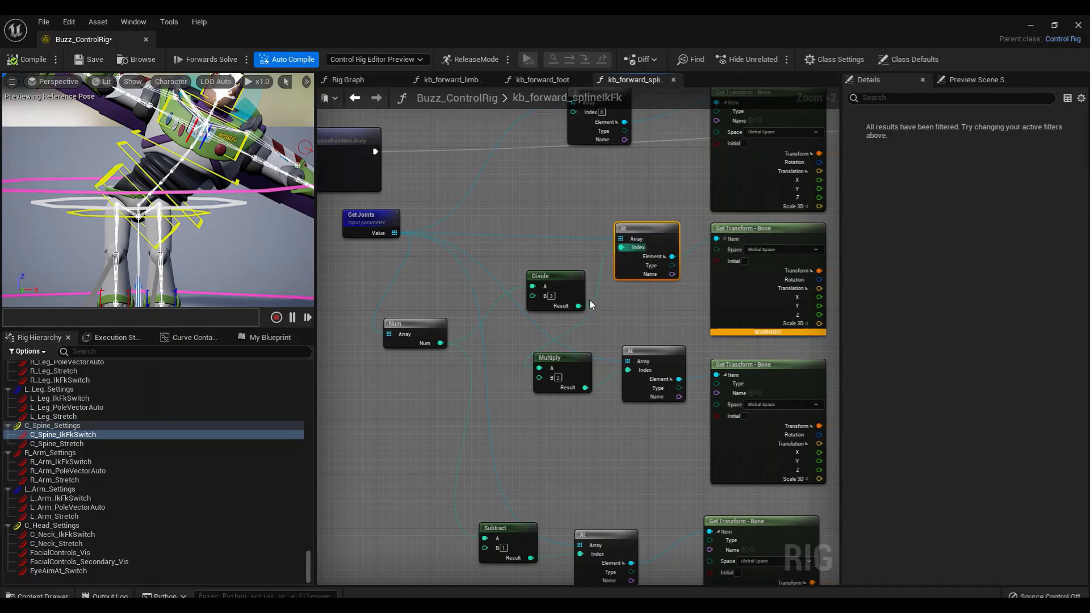
pyautogui.moveTo(625, 295); pyautogui.dragTo(595, 296, button='right')
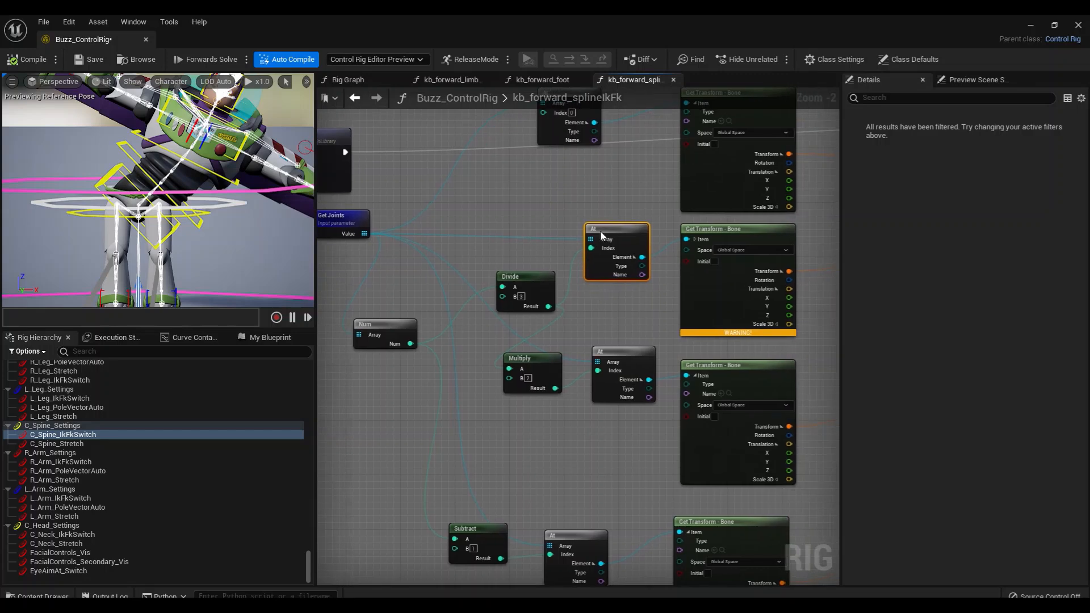
# Inspect the live item of the second Get Transform - Bone node and trace its Transform output to entry 1 of Set Transform Array
pyautogui.click(733, 247)
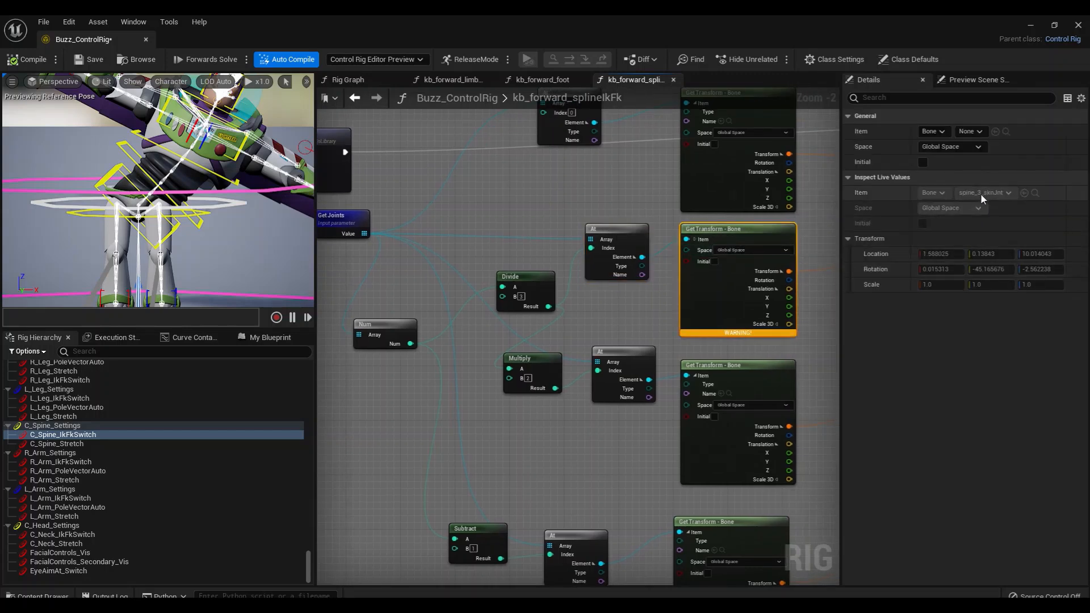
pyautogui.moveTo(686, 343); pyautogui.dragTo(403, 355, button='right')
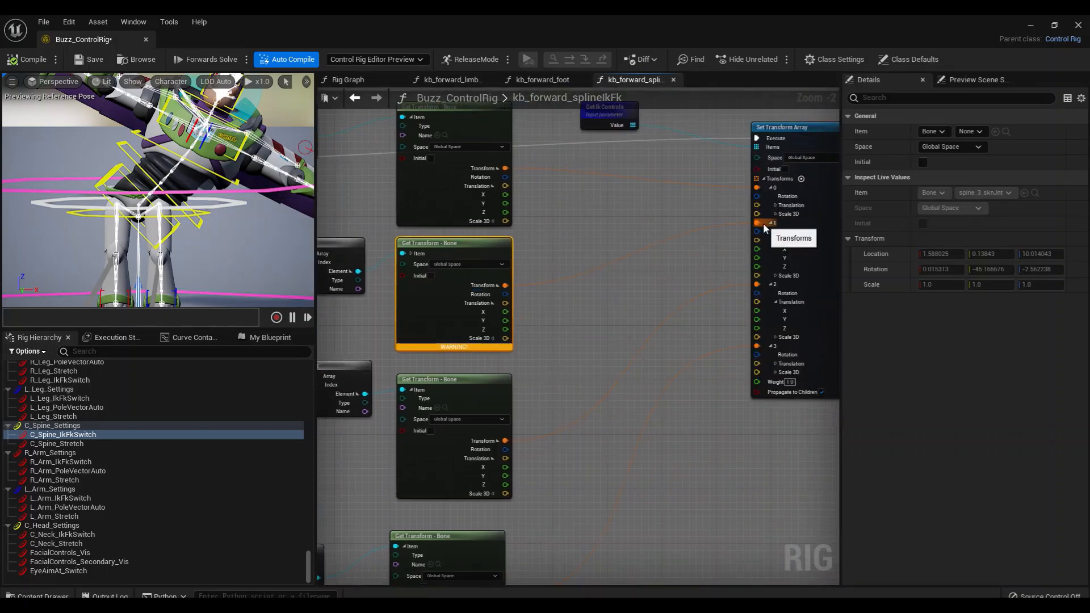
pyautogui.moveTo(601, 307); pyautogui.dragTo(609, 272, button='right')
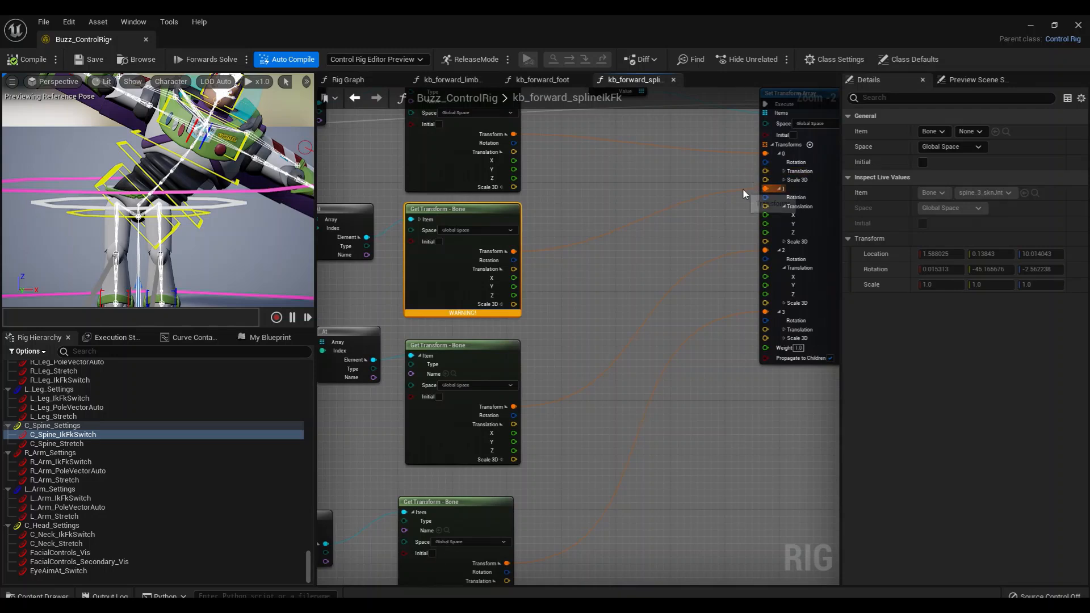
pyautogui.moveTo(557, 308); pyautogui.dragTo(719, 270, button='right')
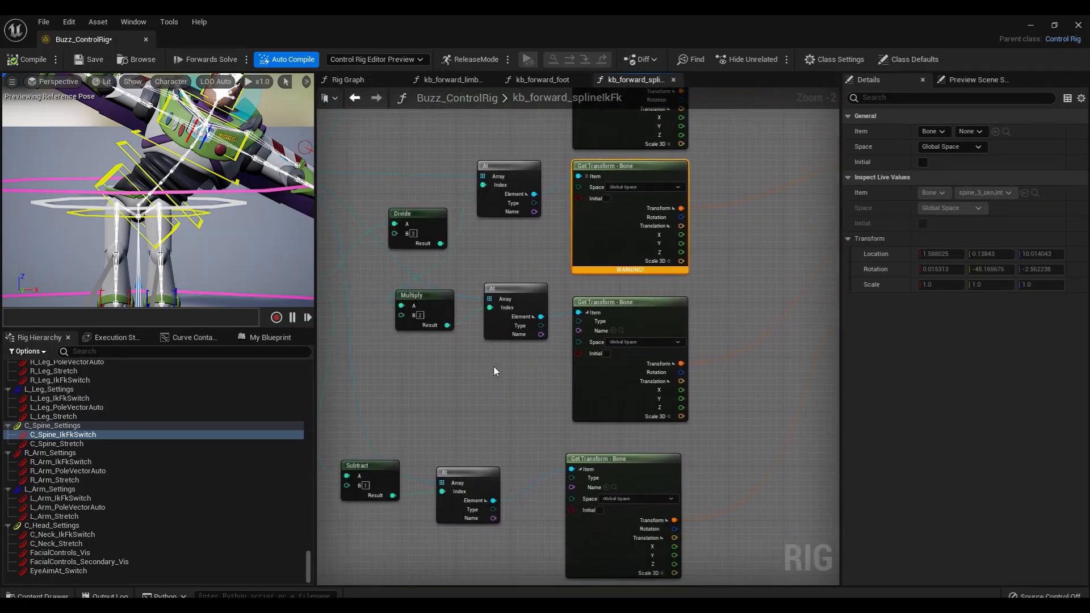
# Compare the live values of the Divide and Multiply nodes, and examine the At node that Multiply feeds
pyautogui.moveTo(494, 370); pyautogui.dragTo(563, 389, button='right')
pyautogui.click(496, 326)
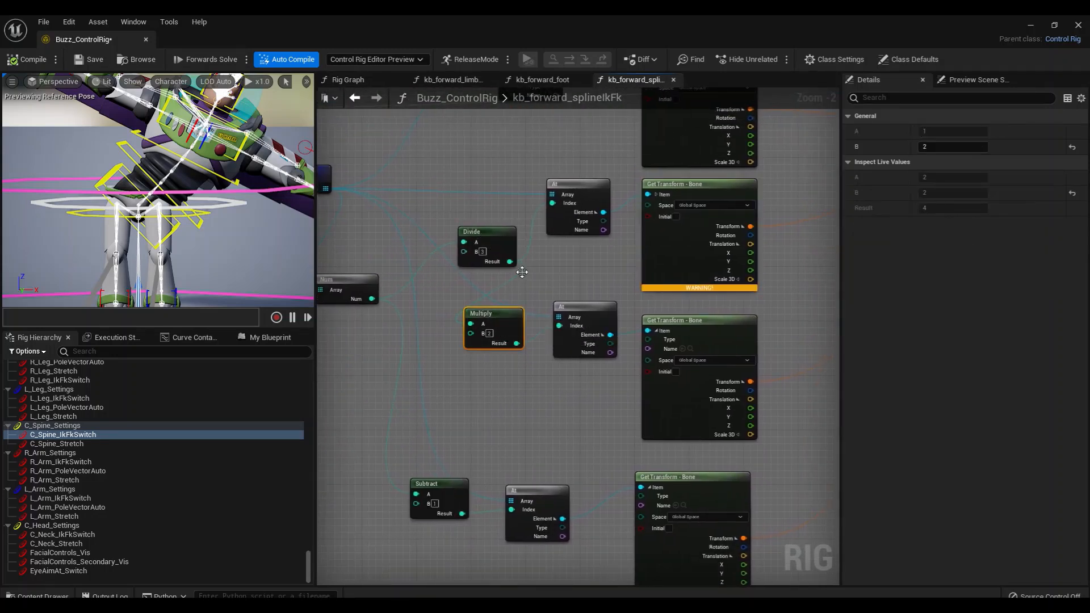
pyautogui.moveTo(522, 272); pyautogui.dragTo(535, 269, button='right')
pyautogui.click(517, 244)
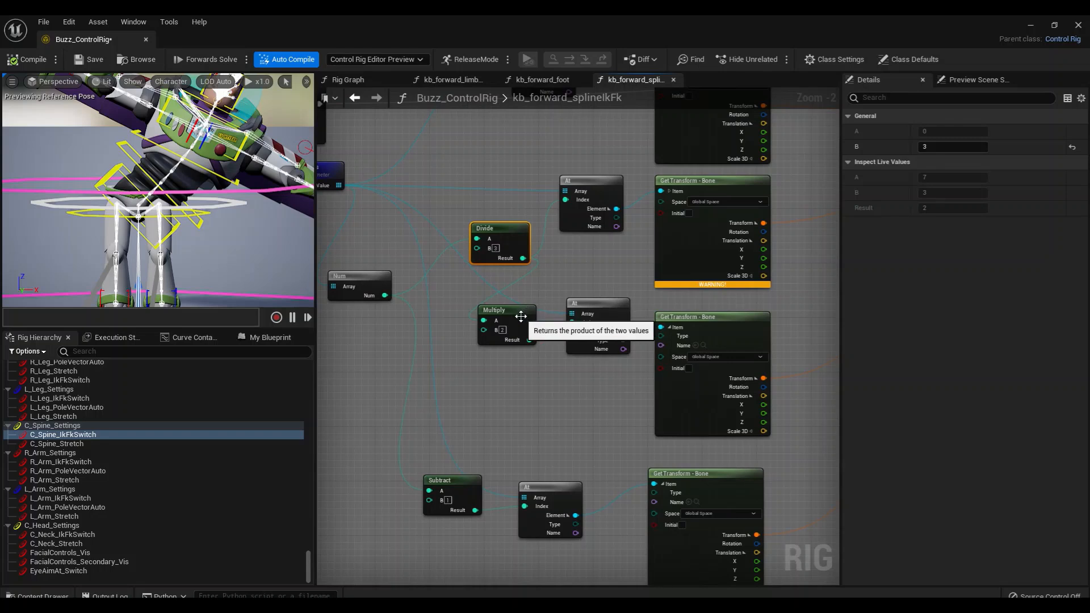
pyautogui.click(520, 316)
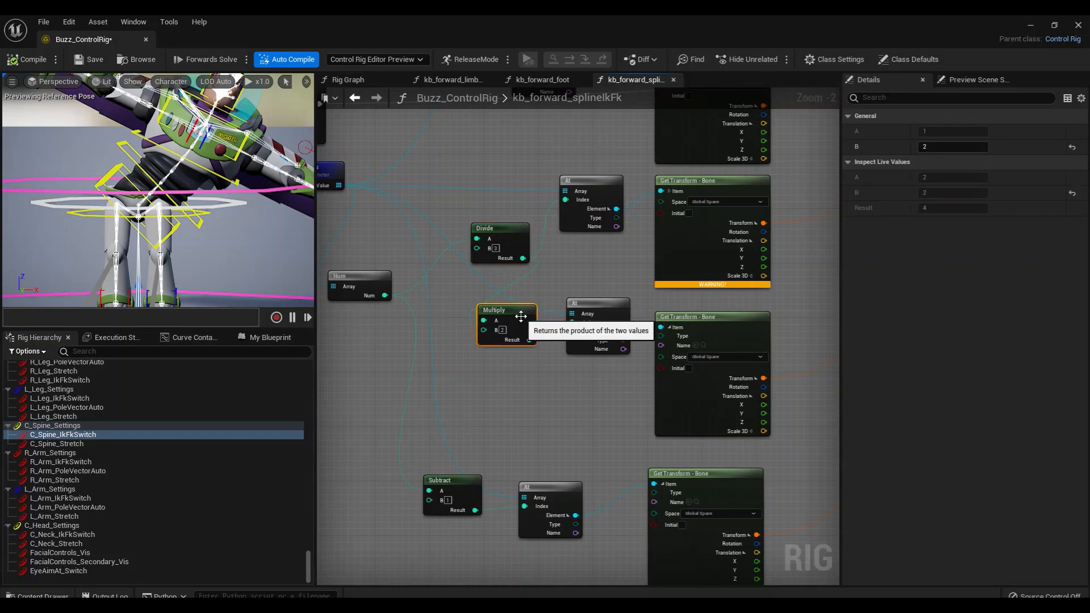
pyautogui.click(603, 309)
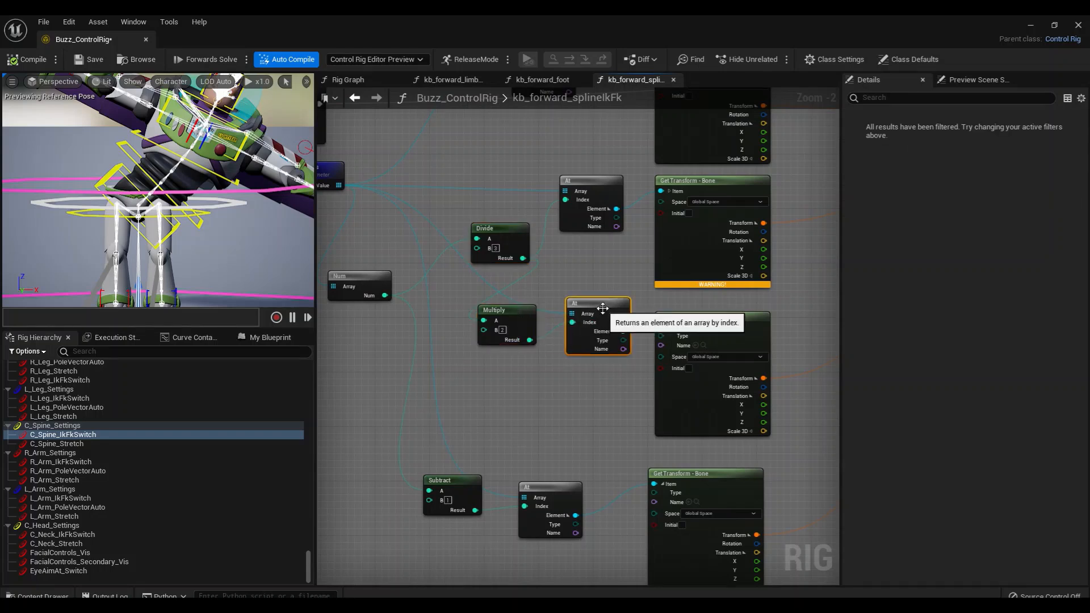
# Inspect the live item of the third Get Transform - Bone node and trace its Transform output to entry 2 of Set Transform Array
pyautogui.click(730, 351)
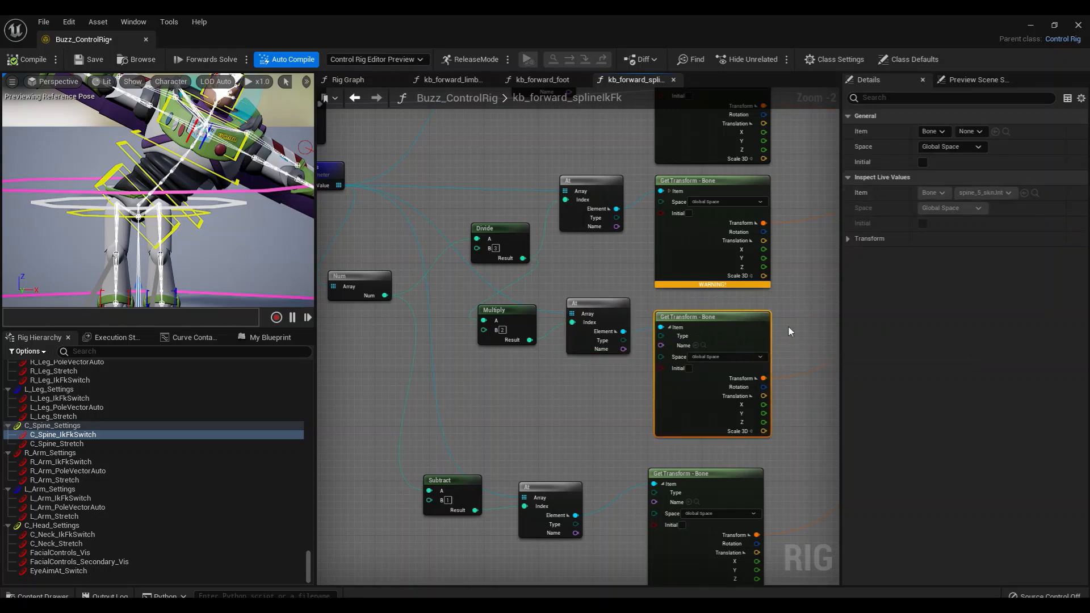
pyautogui.moveTo(788, 325); pyautogui.dragTo(412, 362, button='right')
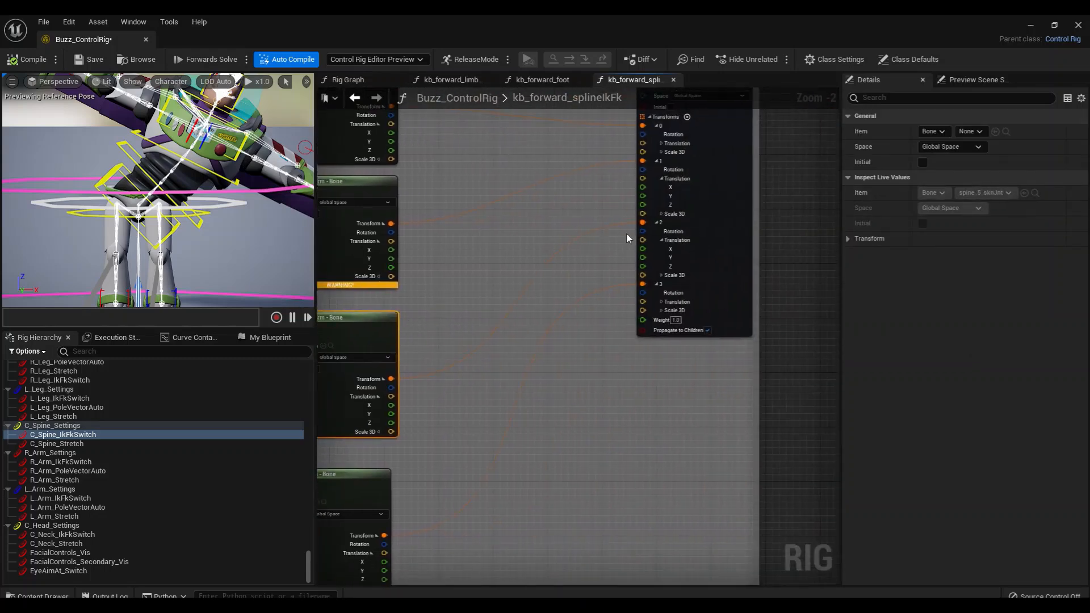
pyautogui.moveTo(627, 237); pyautogui.dragTo(706, 364, button='right')
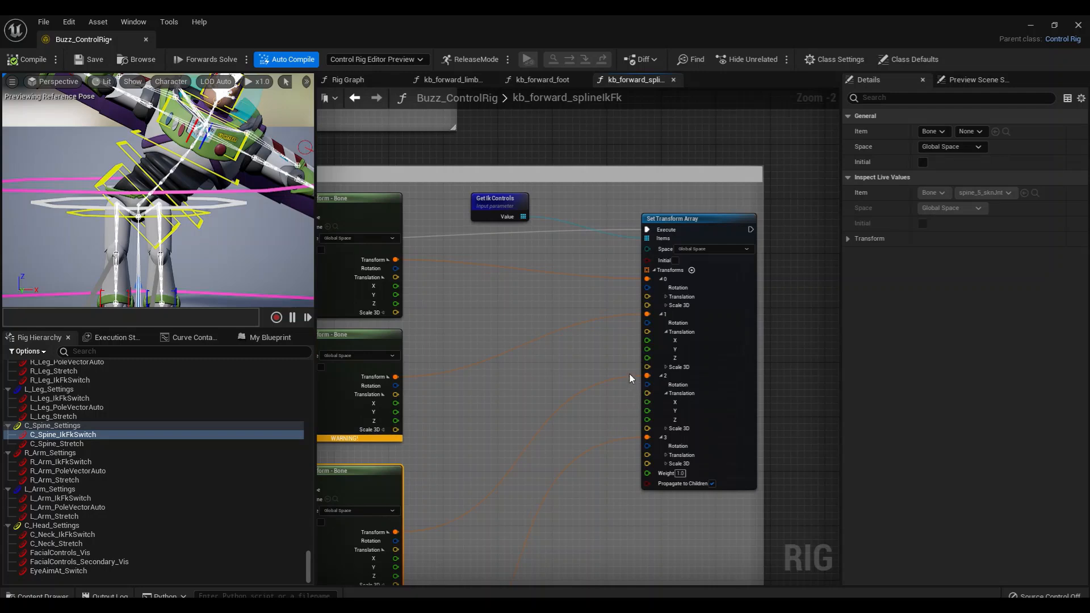
pyautogui.moveTo(632, 376); pyautogui.dragTo(673, 332, button='right')
pyautogui.scroll(-4, 652, 399)
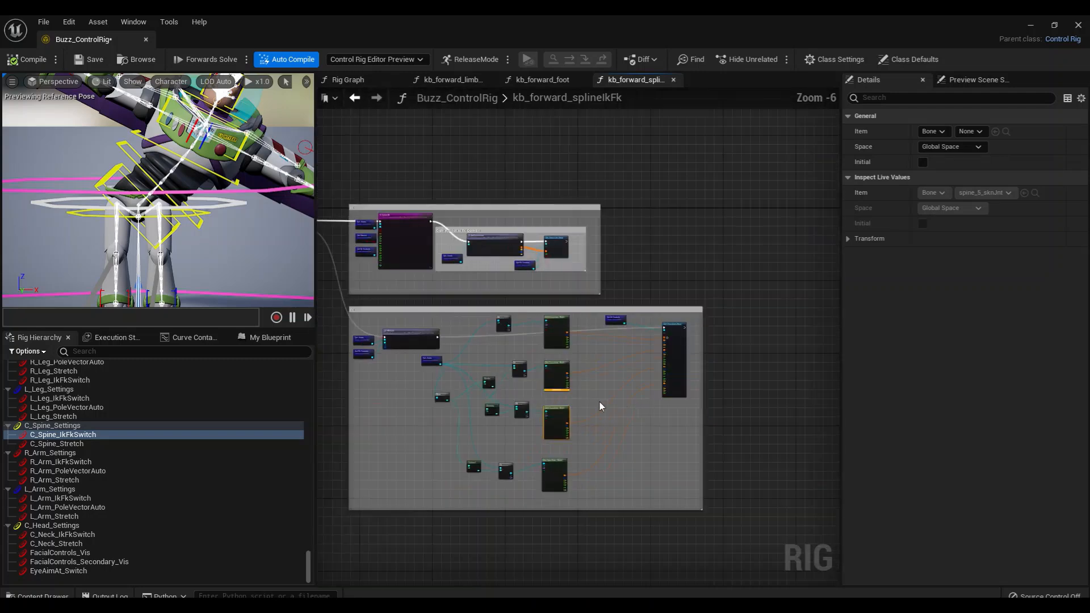
pyautogui.moveTo(600, 402); pyautogui.dragTo(656, 390, button='right')
pyautogui.scroll(2, 655, 390)
pyautogui.scroll(-1, 685, 290)
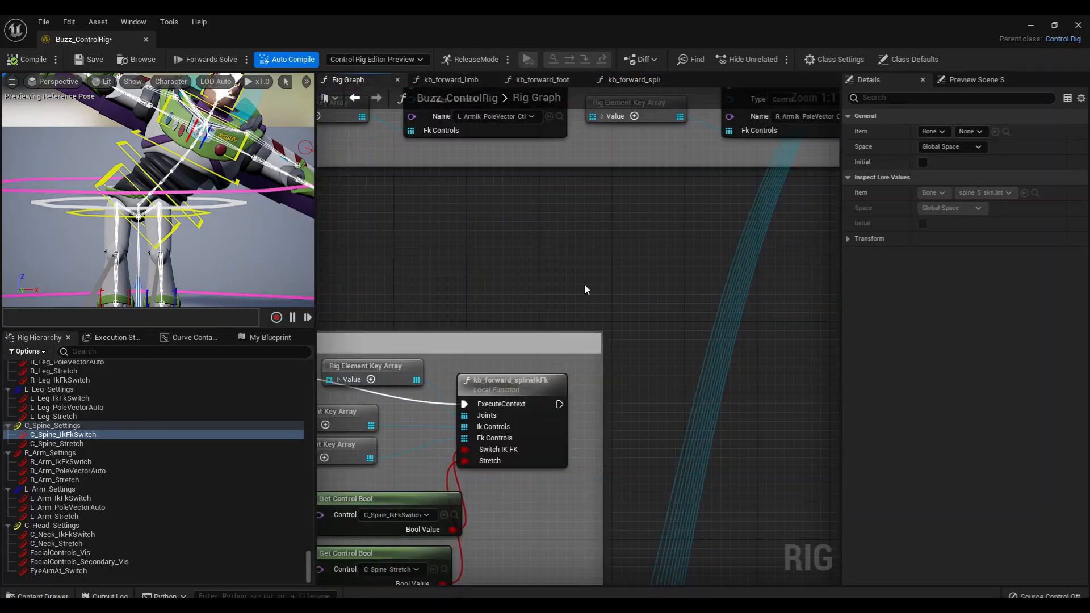
# Back in the Rig Graph's Spine section, recompile to reset the pose and select COG_Ctl from the first Get Transform - Control node
pyautogui.moveTo(585, 285); pyautogui.dragTo(683, 229, button='right')
pyautogui.moveTo(554, 292); pyautogui.dragTo(639, 258, button='right')
pyautogui.scroll(-2, 602, 332)
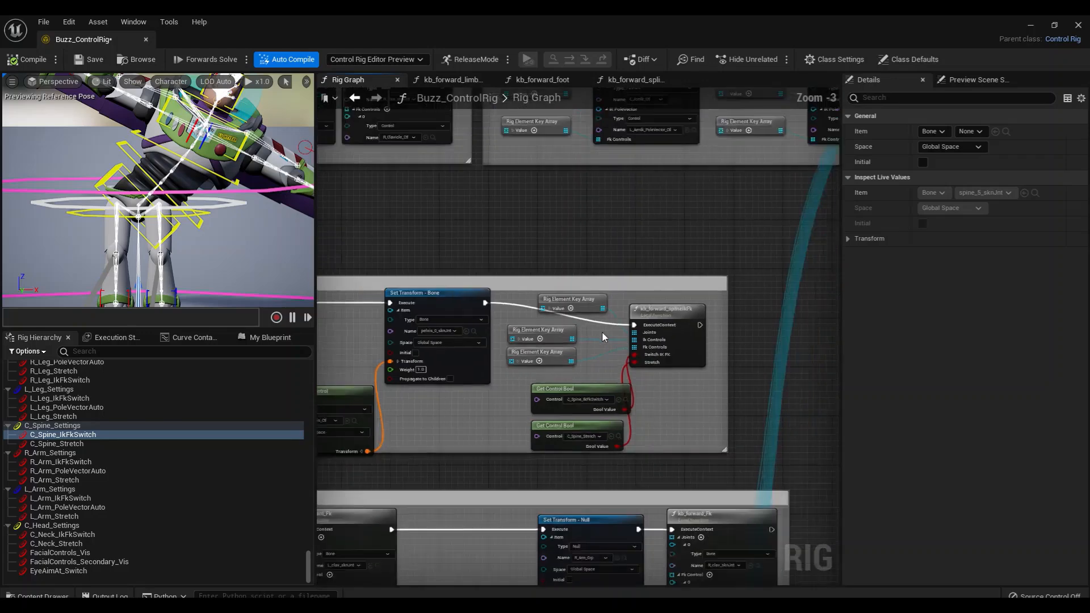
pyautogui.moveTo(539, 282); pyautogui.dragTo(699, 277, button='right')
pyautogui.moveTo(497, 267)
pyautogui.mouseDown(button='right')
pyautogui.moveTo(598, 270)
pyautogui.moveTo(579, 271)
pyautogui.mouseUp(button='right')
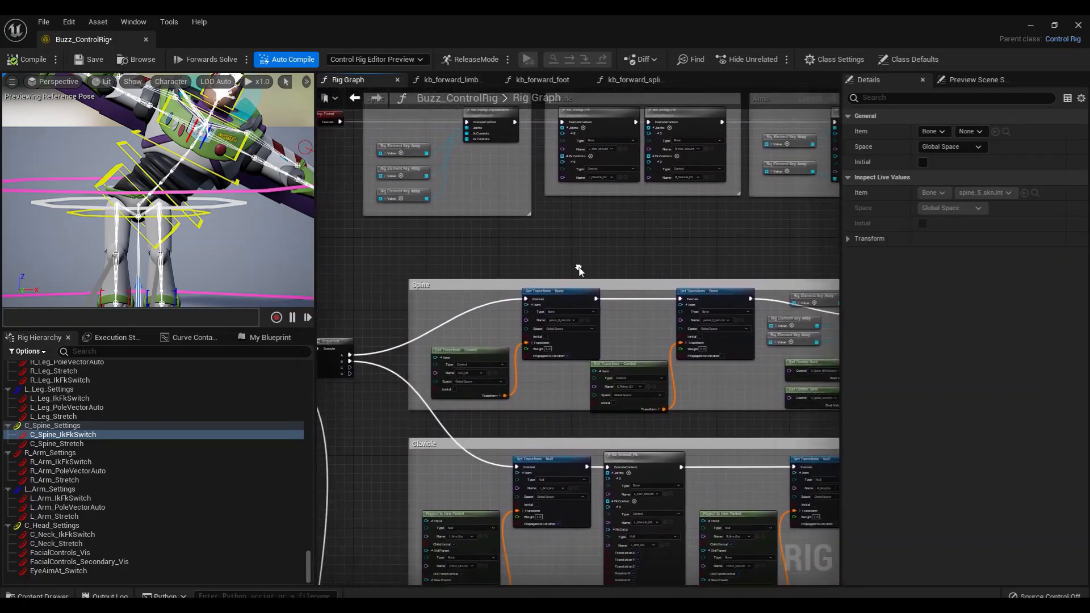
pyautogui.scroll(2, 579, 272)
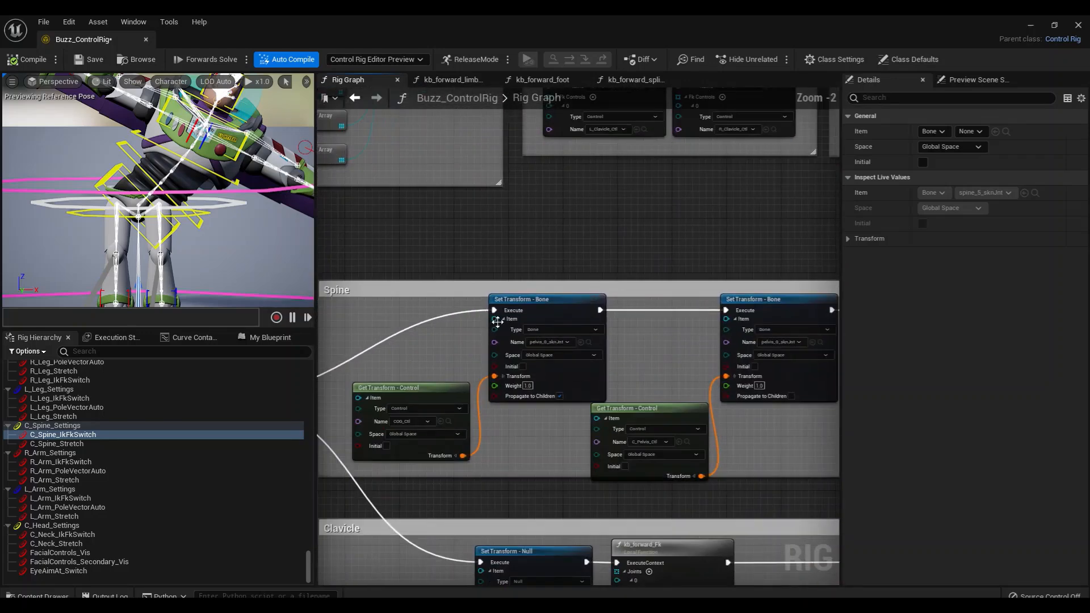
pyautogui.click(587, 341)
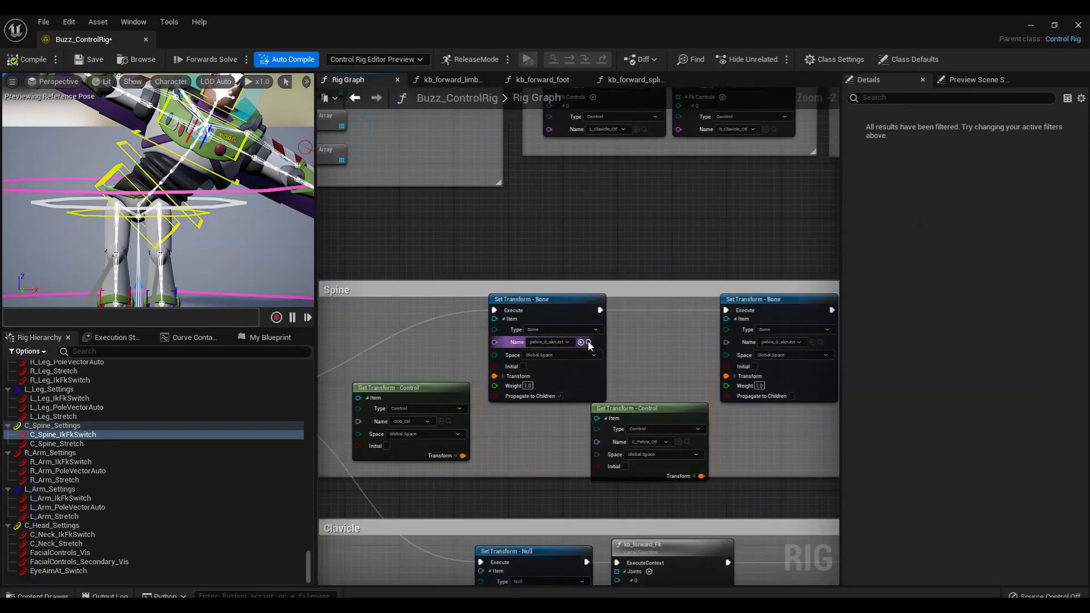
pyautogui.click(449, 423)
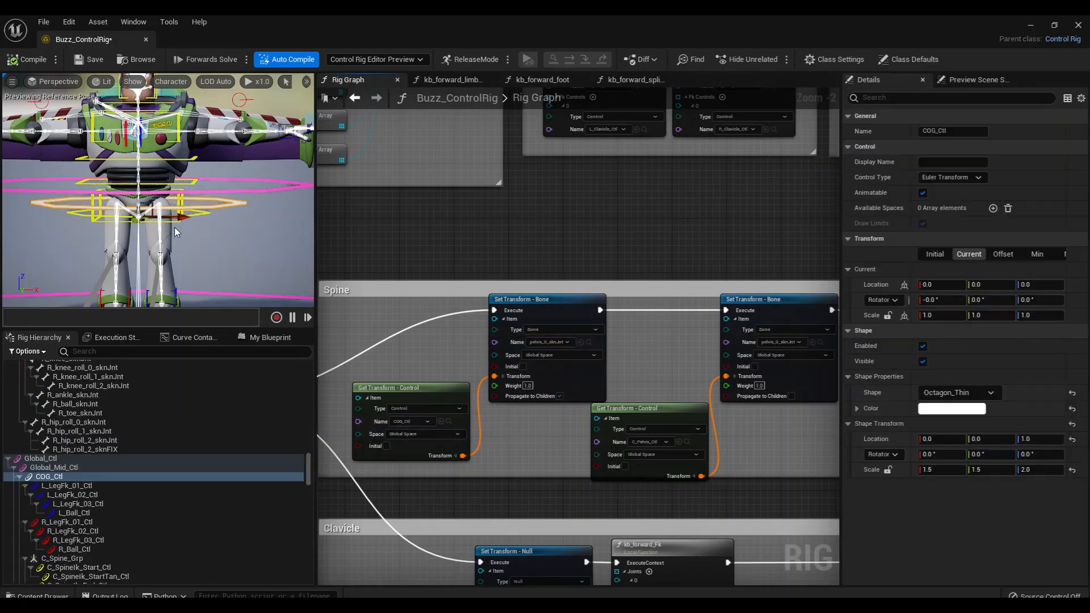
pyautogui.click(683, 442)
pyautogui.moveTo(180, 218)
pyautogui.mouseDown()
pyautogui.moveTo(202, 218)
pyautogui.moveTo(171, 218)
pyautogui.moveTo(192, 218)
pyautogui.mouseUp()
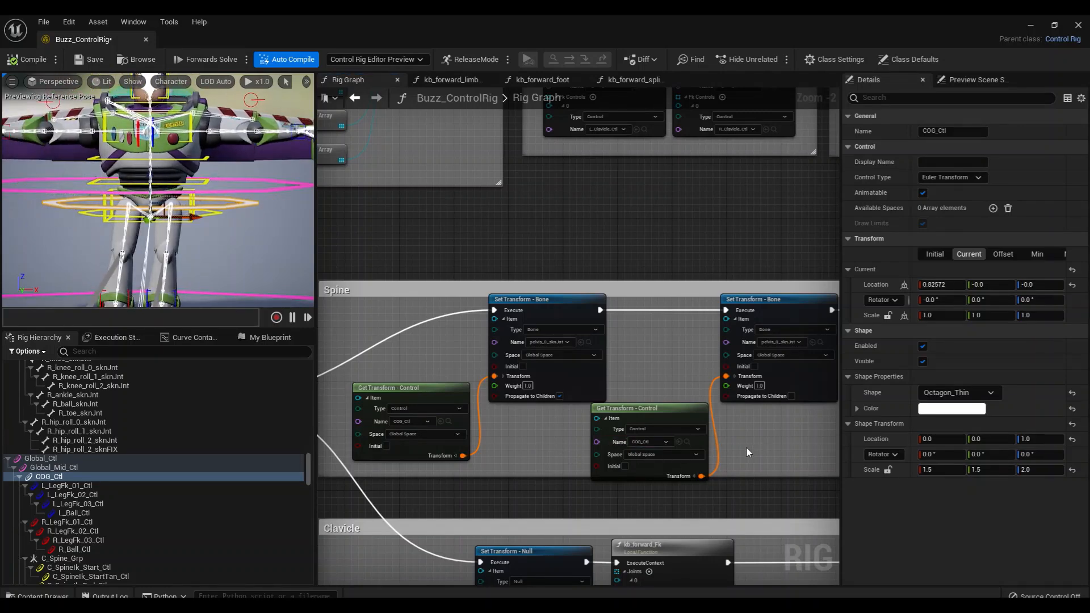
pyautogui.hotkey('ctrl', 'z')
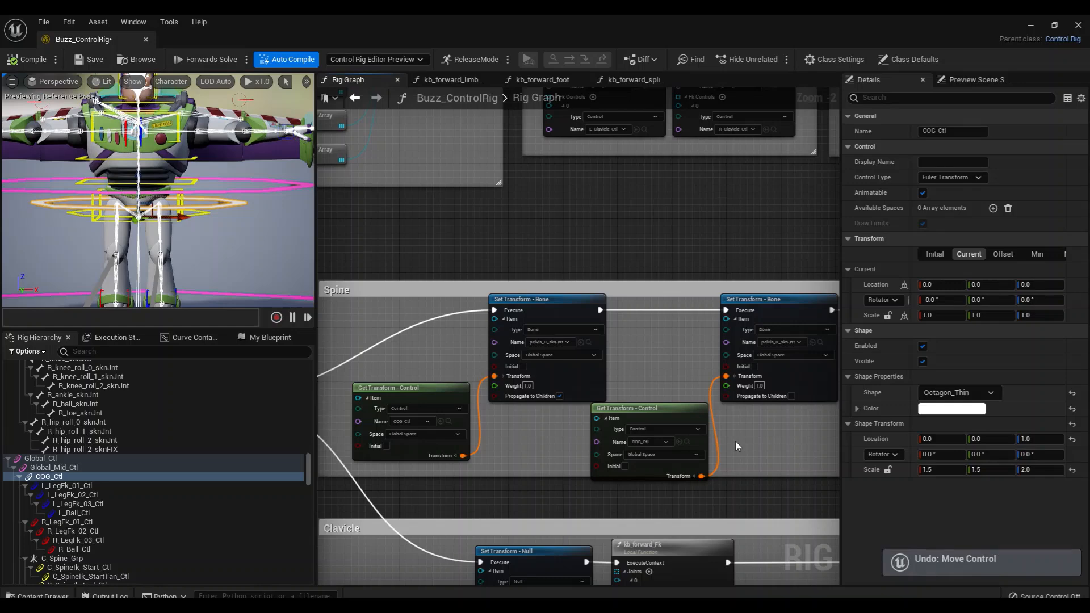
pyautogui.hotkey('ctrl', 'z')
# Select C_Pelvis_Ctl from the second Get Transform - Control node and test-move it to about 6.63 in X and -1.77 in Z
pyautogui.click(688, 442)
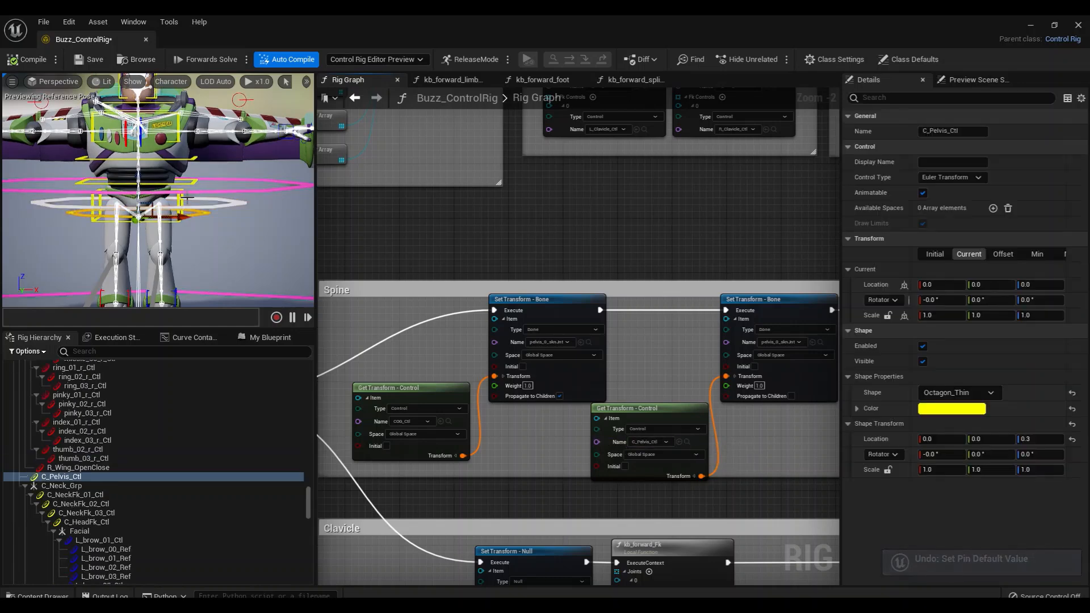
pyautogui.moveTo(180, 220); pyautogui.dragTo(230, 230)
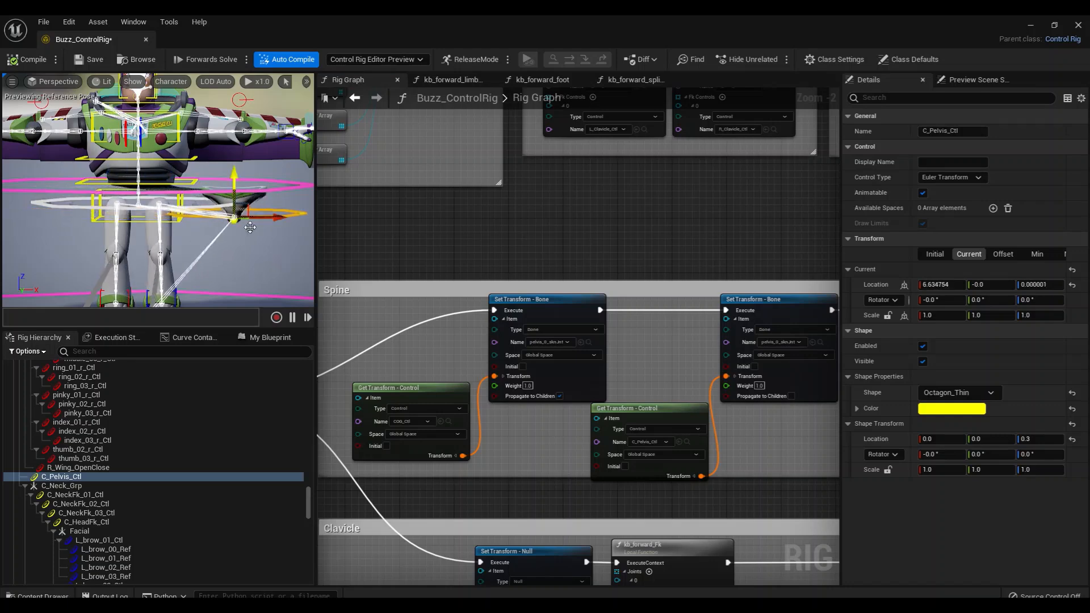
pyautogui.scroll(2, 735, 437)
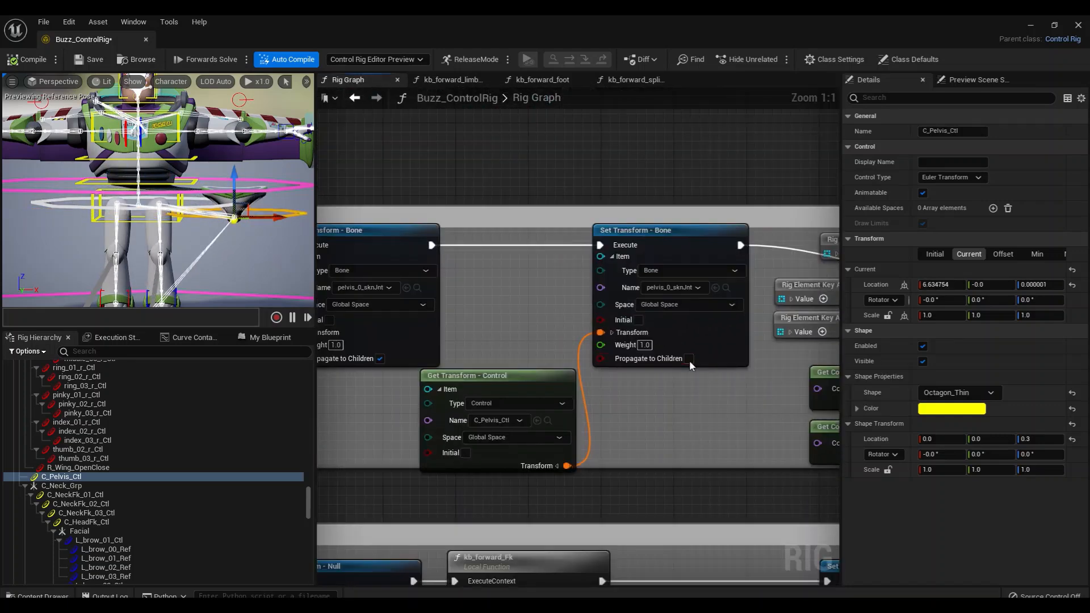
pyautogui.moveTo(230, 215); pyautogui.dragTo(232, 243)
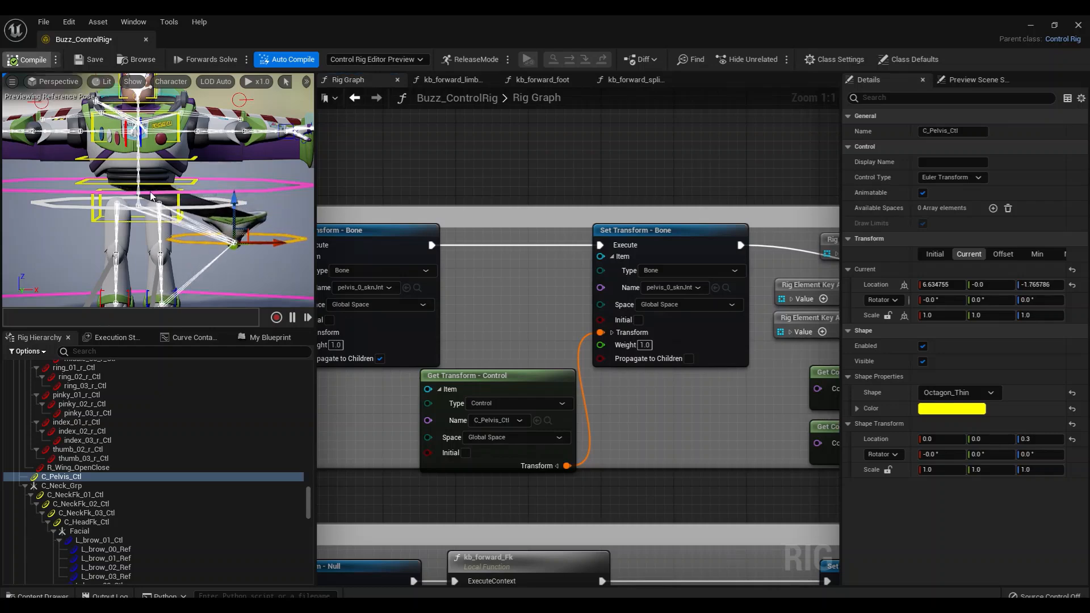
# Recompile to reset the pose, and rotate C_Pelvis_Ctl about 17.4° in X and -4.2° in Y
pyautogui.press('e')
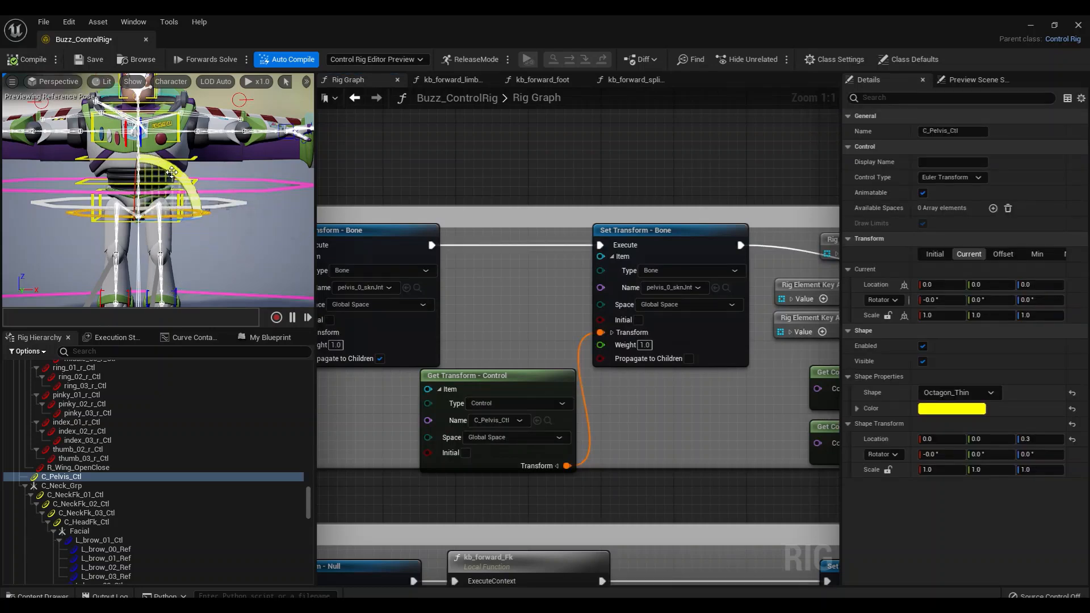
pyautogui.moveTo(170, 199); pyautogui.dragTo(204, 223)
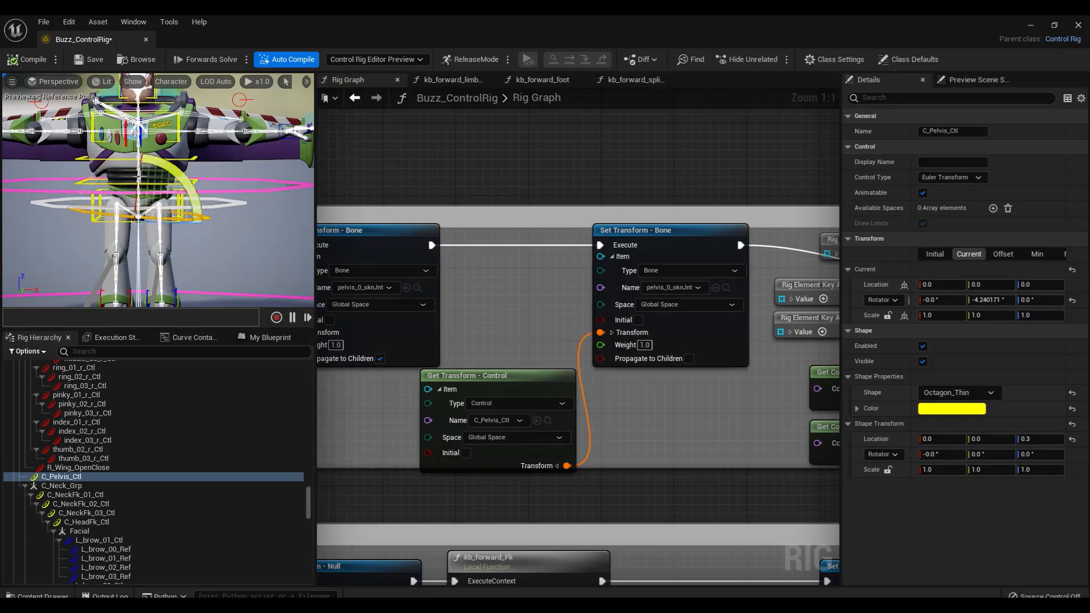
pyautogui.moveTo(142, 177); pyautogui.dragTo(140, 209)
pyautogui.moveTo(139, 138); pyautogui.dragTo(139, 141)
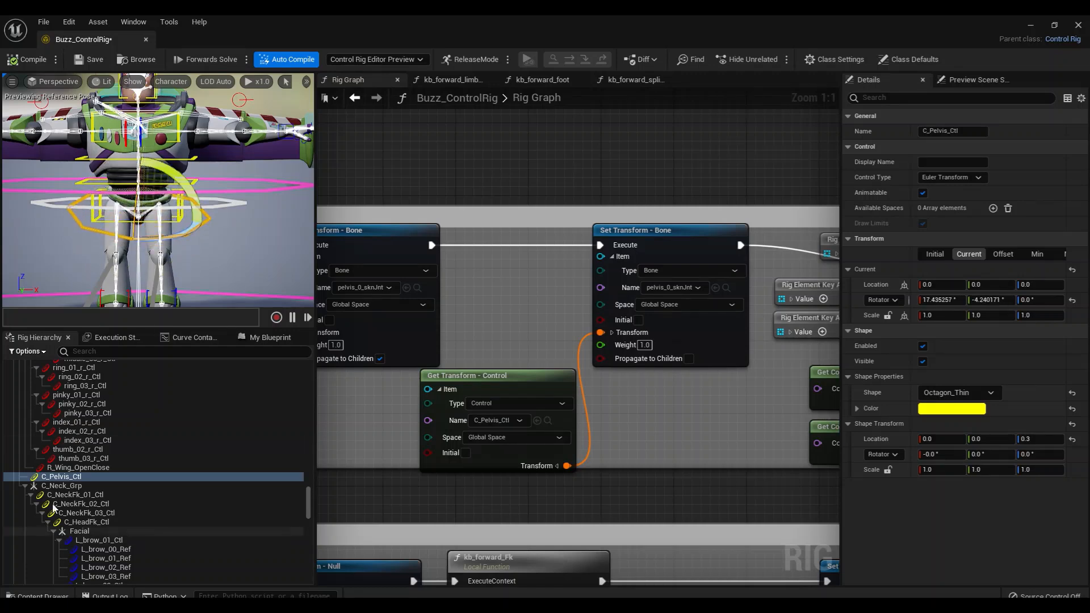
# Select C_Pelvis_Ctl in the rig hierarchy and collapse the C_Neck_Grp branch beneath it
pyautogui.click(63, 477)
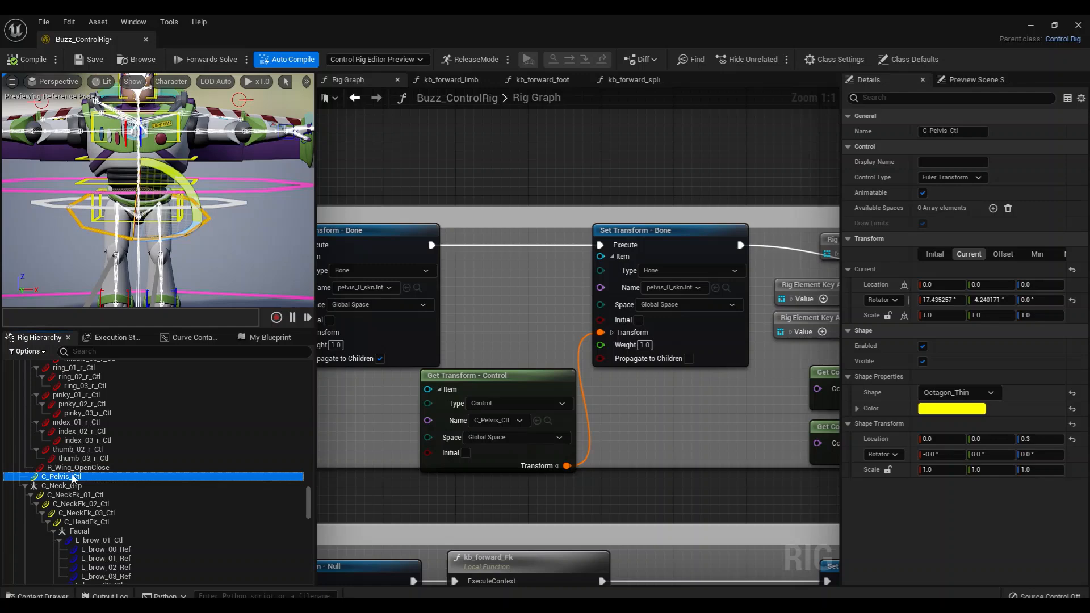
pyautogui.click(25, 486)
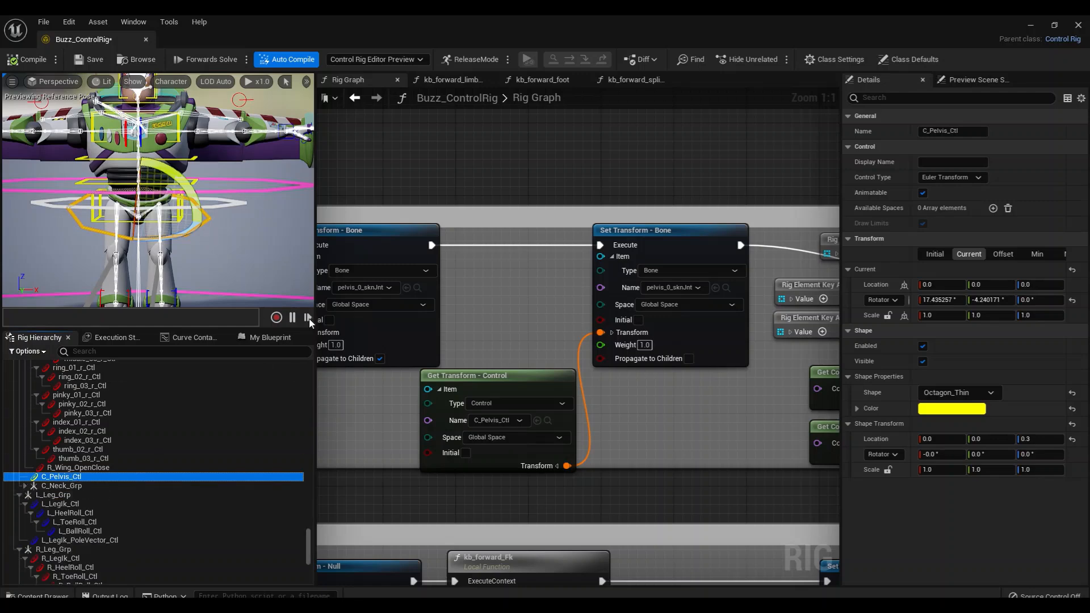
# Select COG_Ctl from the first Get Transform - Control node and collapse its leg FK, C_Spine_Grp, L_Arm_Grp and R_Arm_Grp branches in the hierarchy
pyautogui.moveTo(403, 430); pyautogui.dragTo(492, 404, button='right')
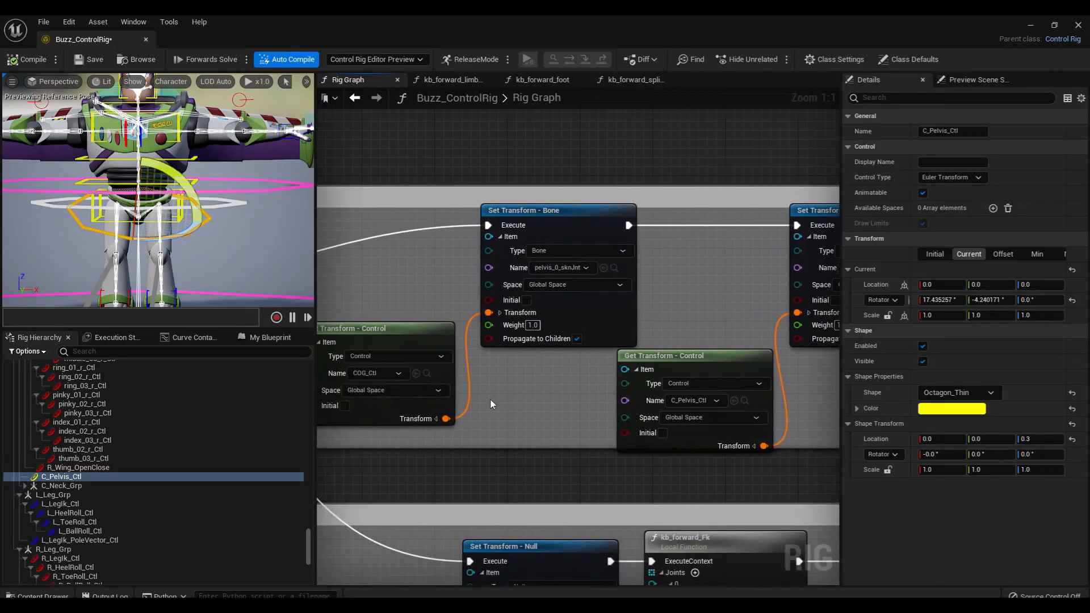
pyautogui.click(427, 375)
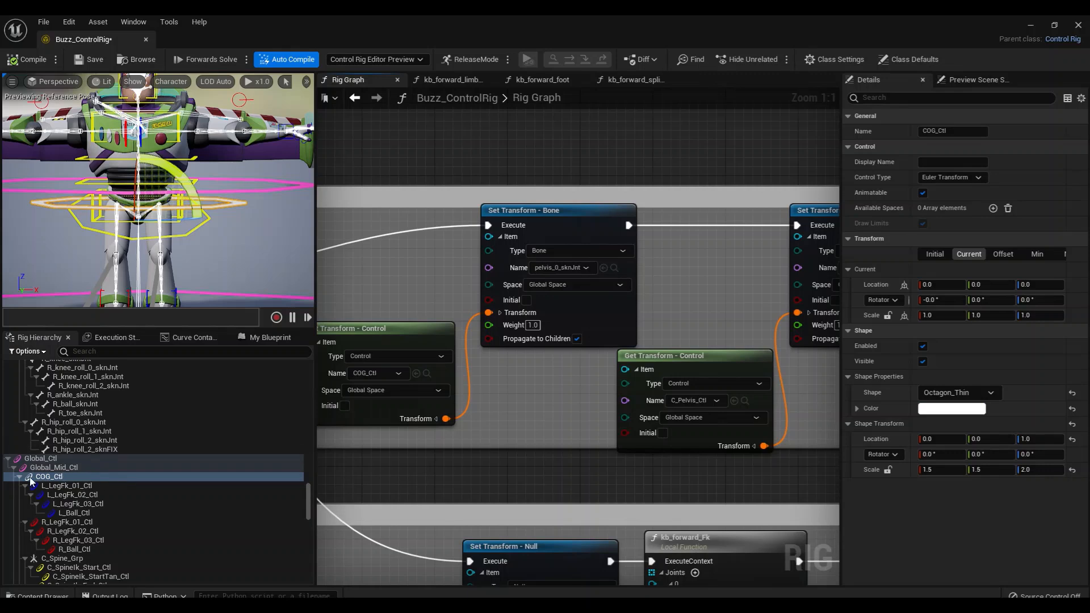
pyautogui.click(25, 486)
pyautogui.click(24, 494)
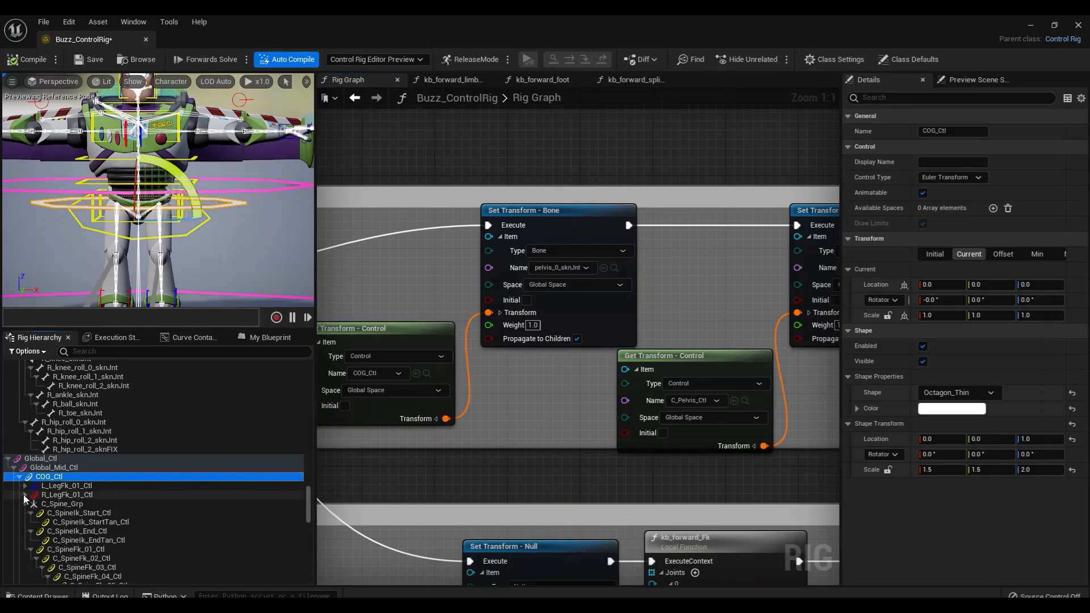
pyautogui.click(24, 503)
pyautogui.click(25, 513)
pyautogui.click(25, 522)
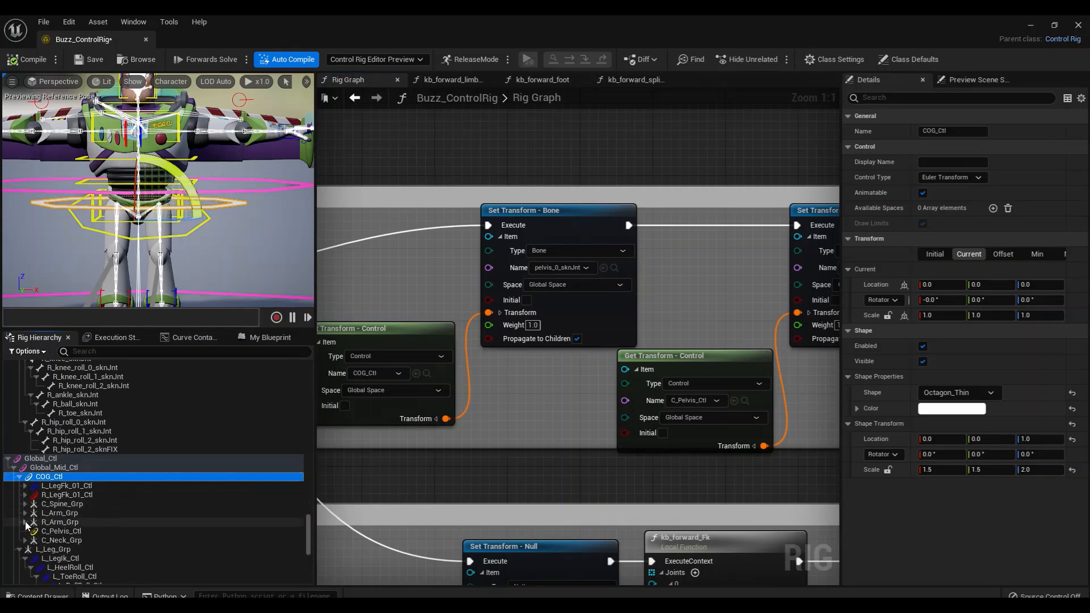
# Inspect the children of COG_Ctl one by one, from L_LegFk_01_Ctl down to C_Pelvis_Ctl, and reselect COG_Ctl
pyautogui.click(75, 487)
pyautogui.click(77, 494)
pyautogui.click(68, 505)
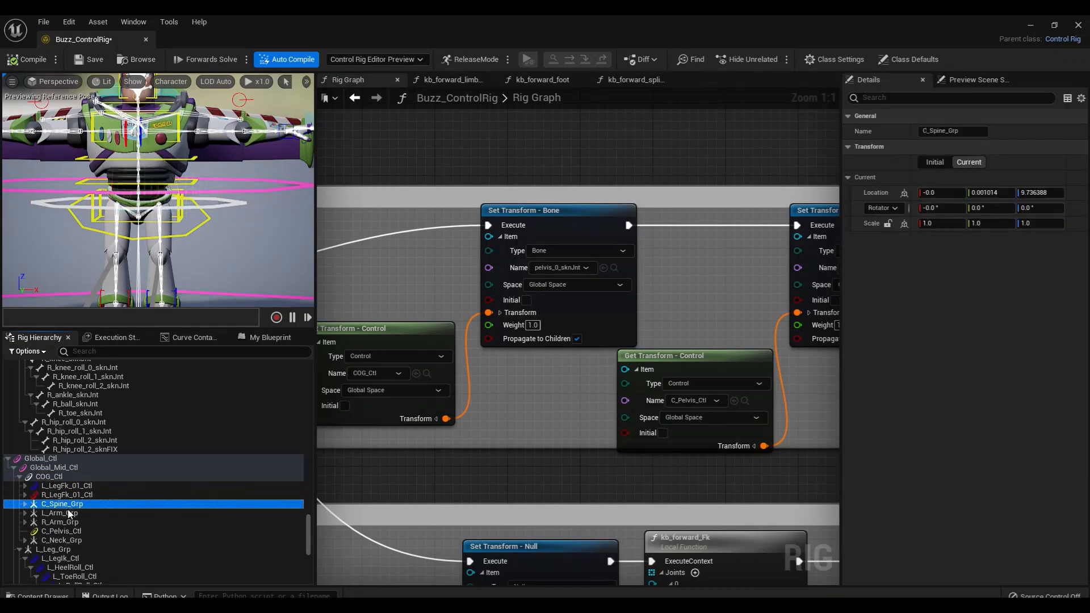
pyautogui.click(71, 514)
pyautogui.click(70, 531)
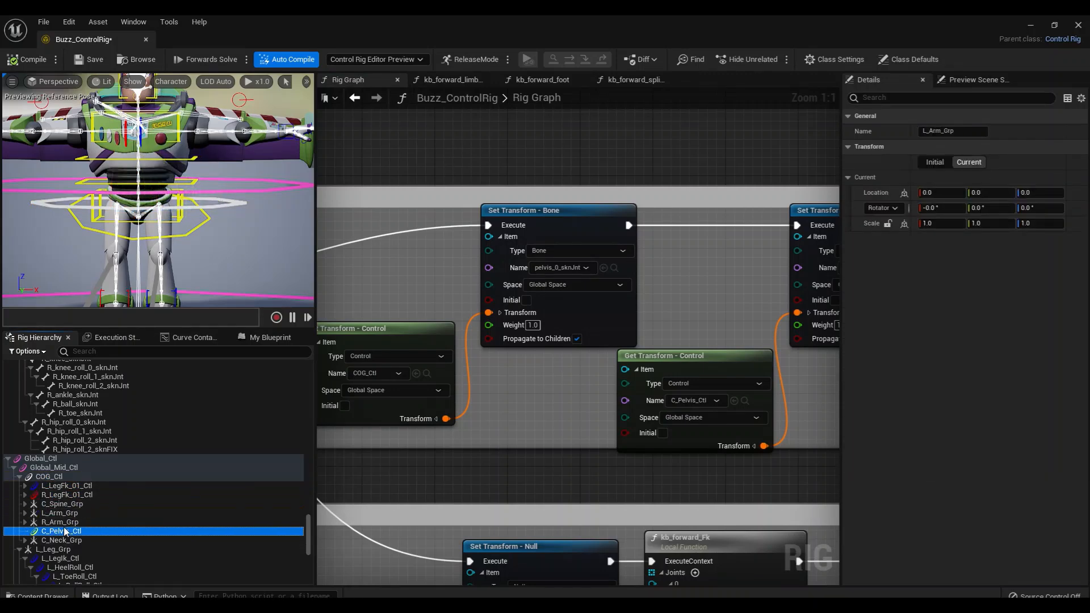
pyautogui.click(62, 476)
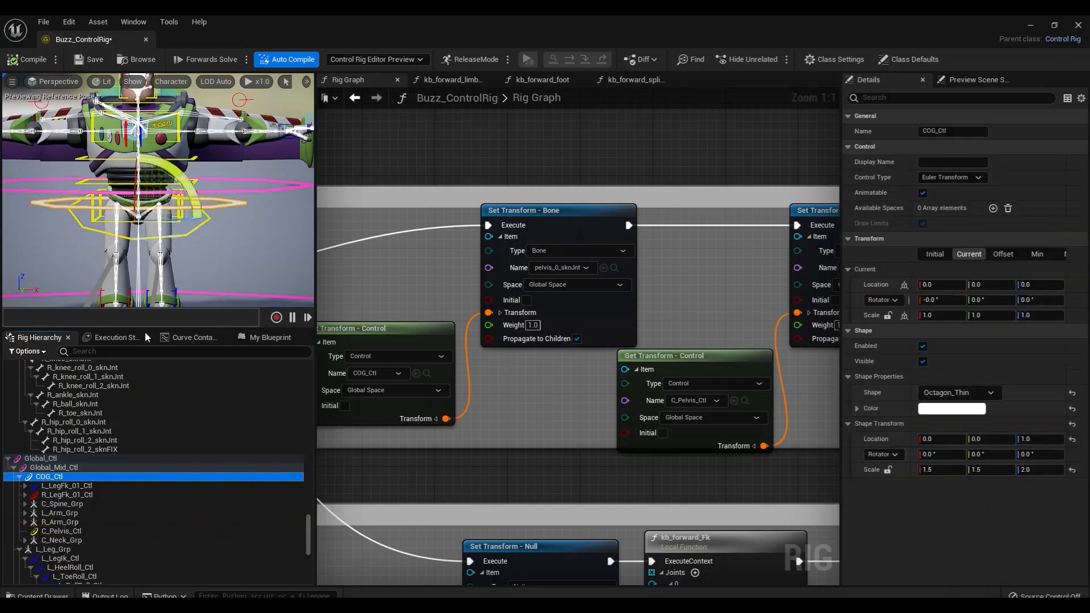
# Test-move COG_Ctl to about -0.16 in X and -1.02 in Z
pyautogui.keyDown('alt'); pyautogui.moveTo(239, 238); pyautogui.dragTo(240, 234); pyautogui.keyUp('alt')
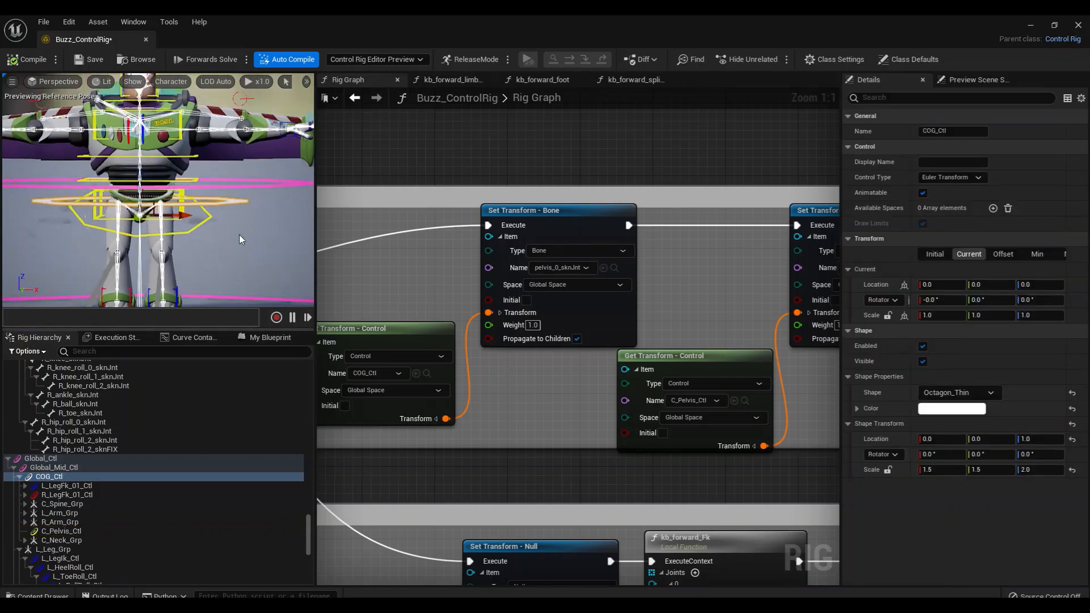
pyautogui.moveTo(407, 276); pyautogui.dragTo(474, 257, button='right')
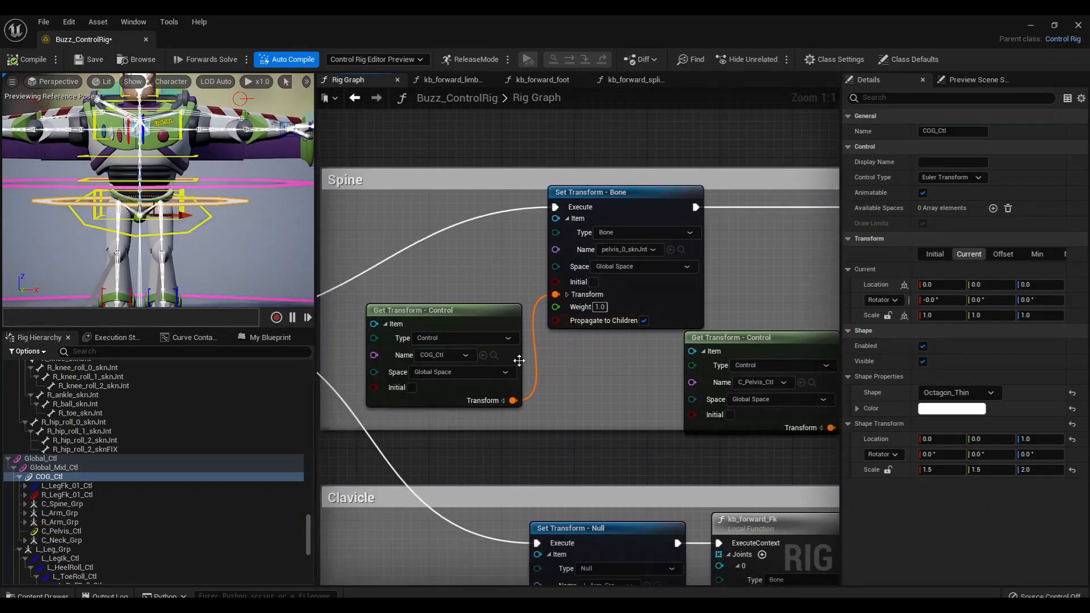
pyautogui.moveTo(613, 380); pyautogui.dragTo(546, 369, button='right')
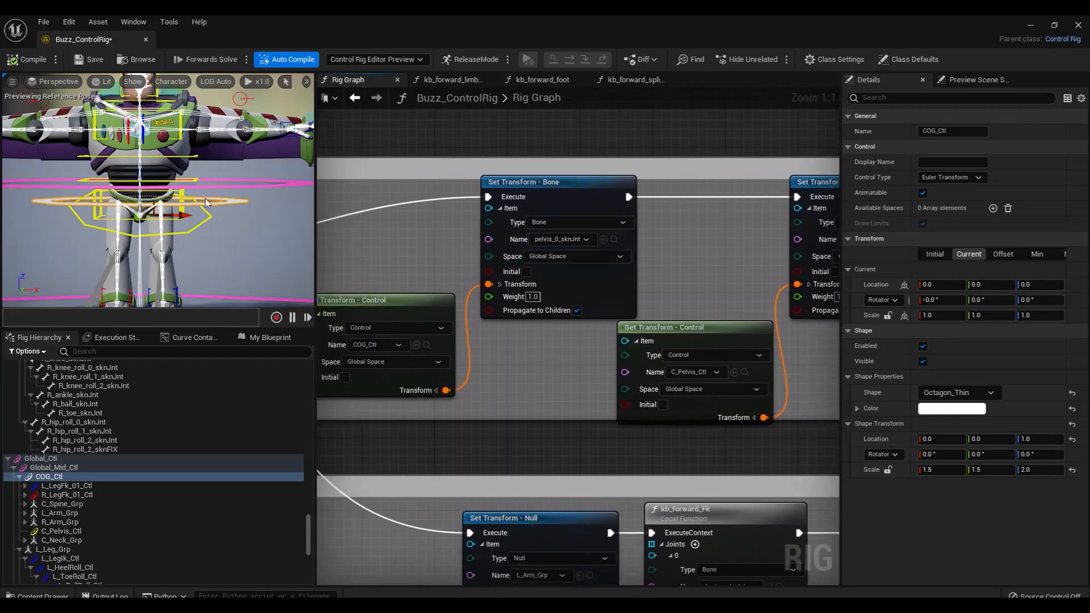
pyautogui.moveTo(181, 218)
pyautogui.mouseDown()
pyautogui.moveTo(219, 223)
pyautogui.moveTo(185, 224)
pyautogui.mouseUp()
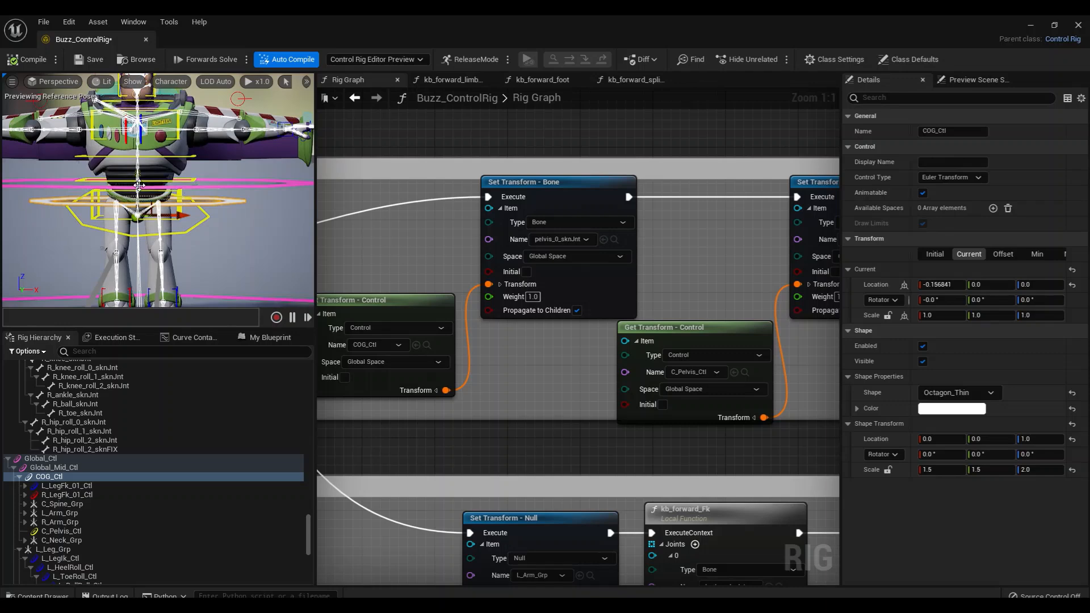
pyautogui.moveTo(139, 186); pyautogui.dragTo(139, 199)
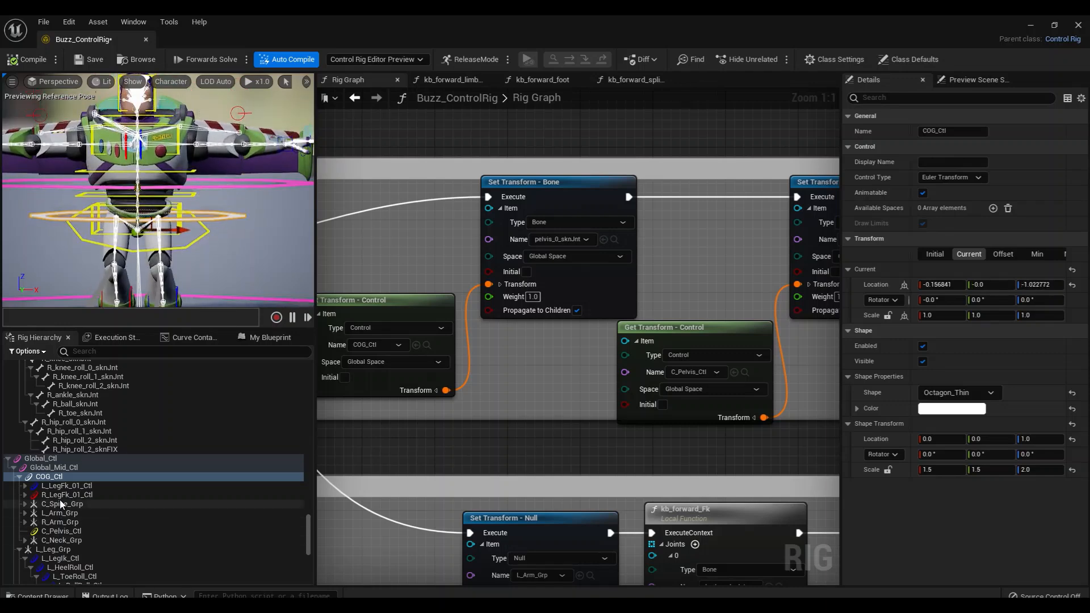
# Select C_Pelvis_Ctl, test-move it to about 0.16, 14.14, 2.12, and recompile to reset the pose
pyautogui.click(62, 531)
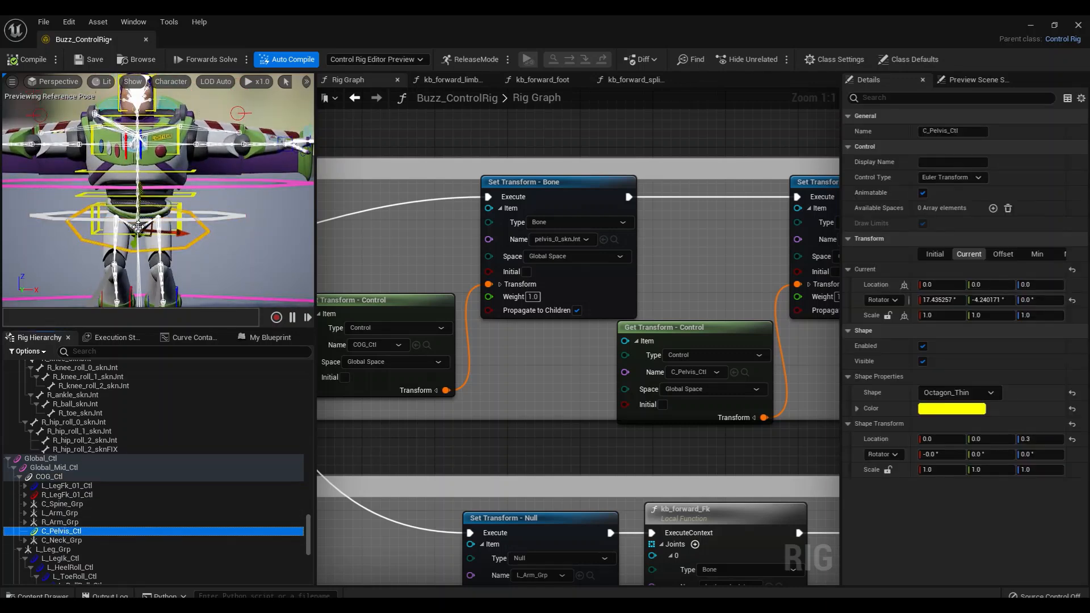
pyautogui.moveTo(138, 227); pyautogui.dragTo(129, 209)
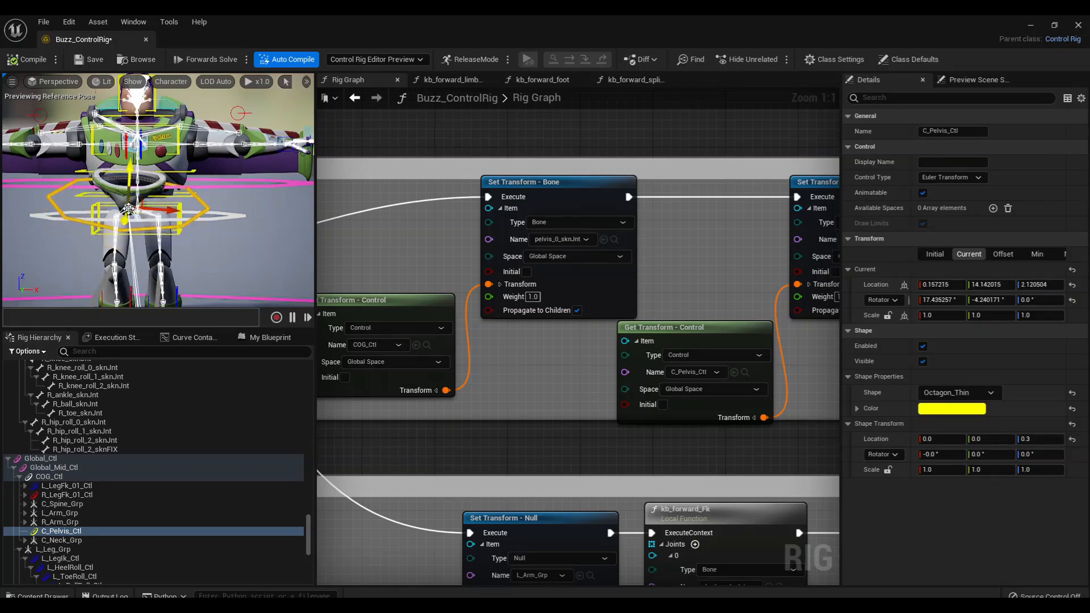
pyautogui.click(28, 63)
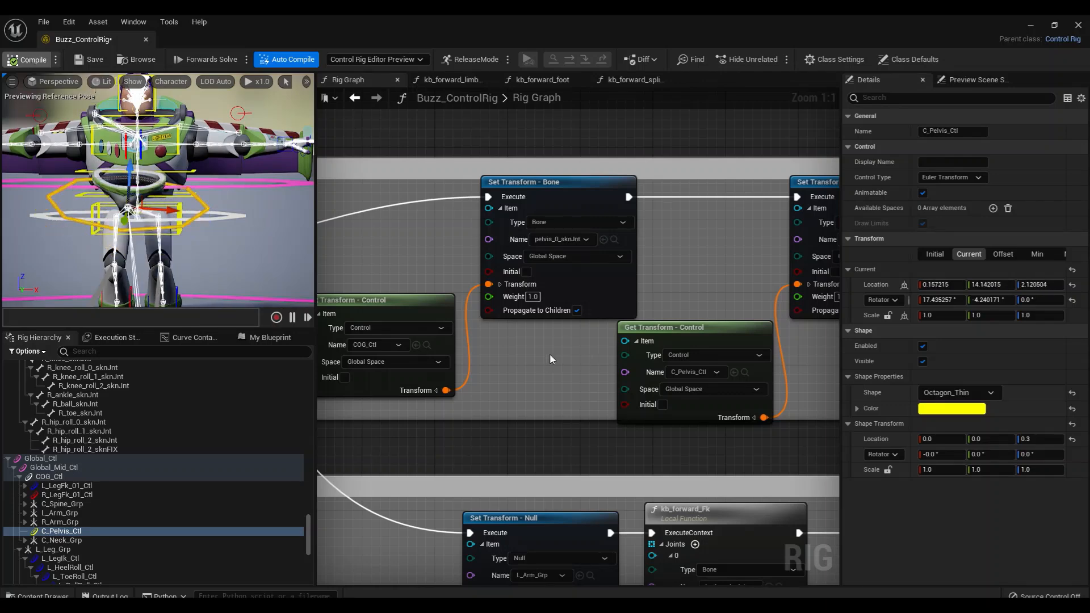
# Shift the two Sequence nodes following Forwards Solve slightly closer to the event node
pyautogui.scroll(-5, 554, 401)
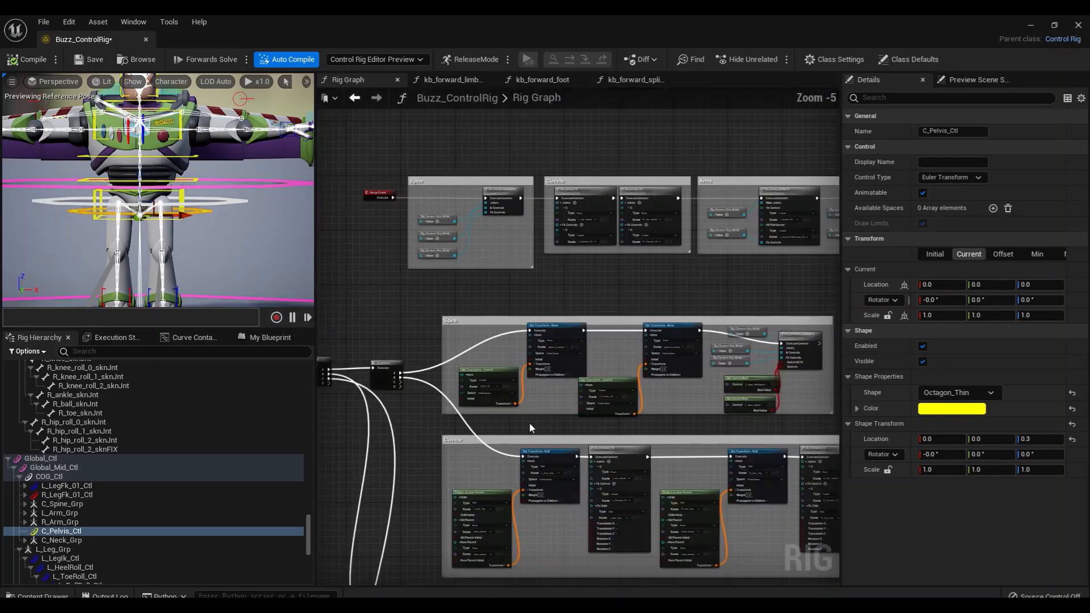
pyautogui.scroll(2, 629, 411)
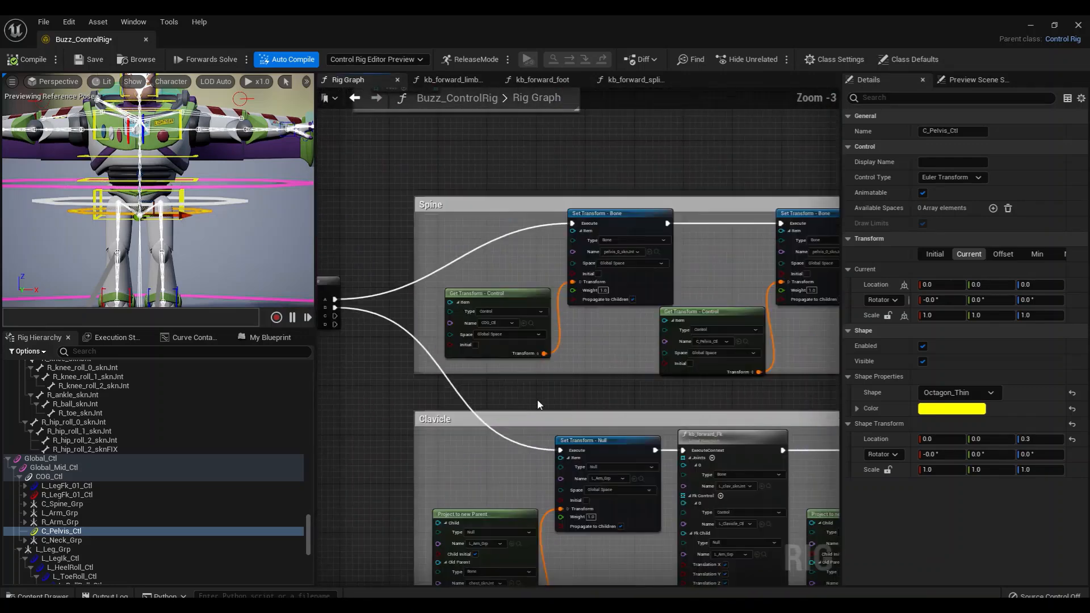
pyautogui.moveTo(550, 381); pyautogui.dragTo(667, 362, button='right')
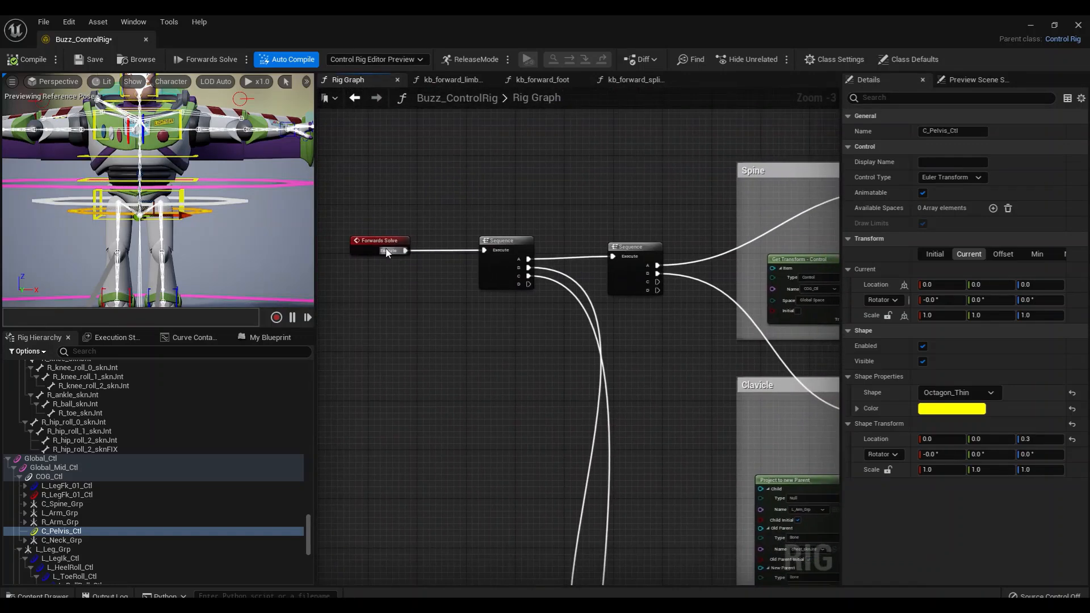
pyautogui.moveTo(490, 267); pyautogui.dragTo(465, 268)
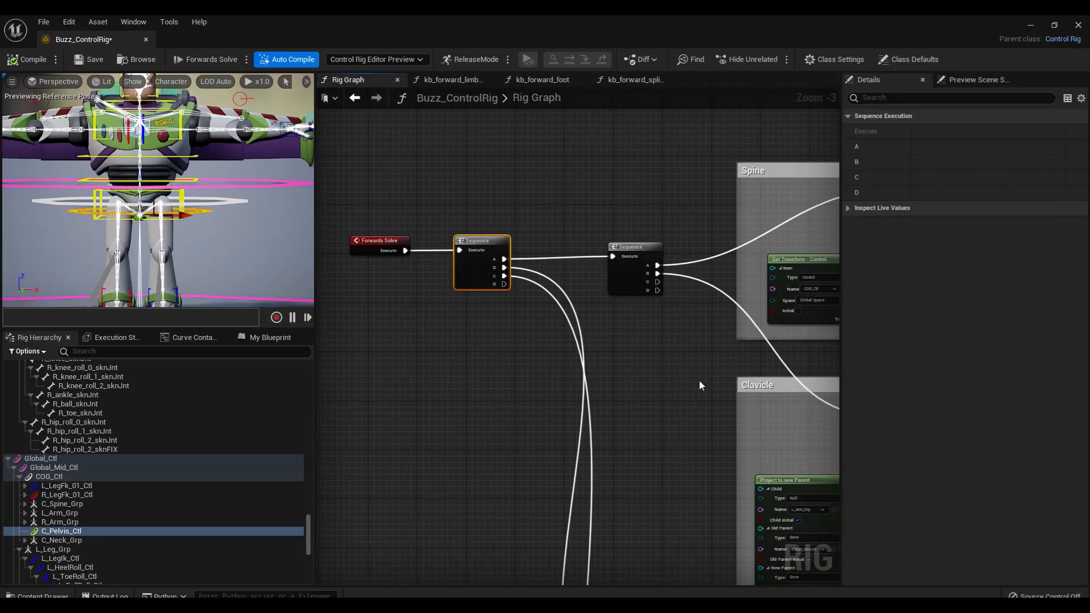
pyautogui.moveTo(701, 386); pyautogui.dragTo(673, 374, button='right')
pyautogui.moveTo(602, 257); pyautogui.dragTo(576, 249)
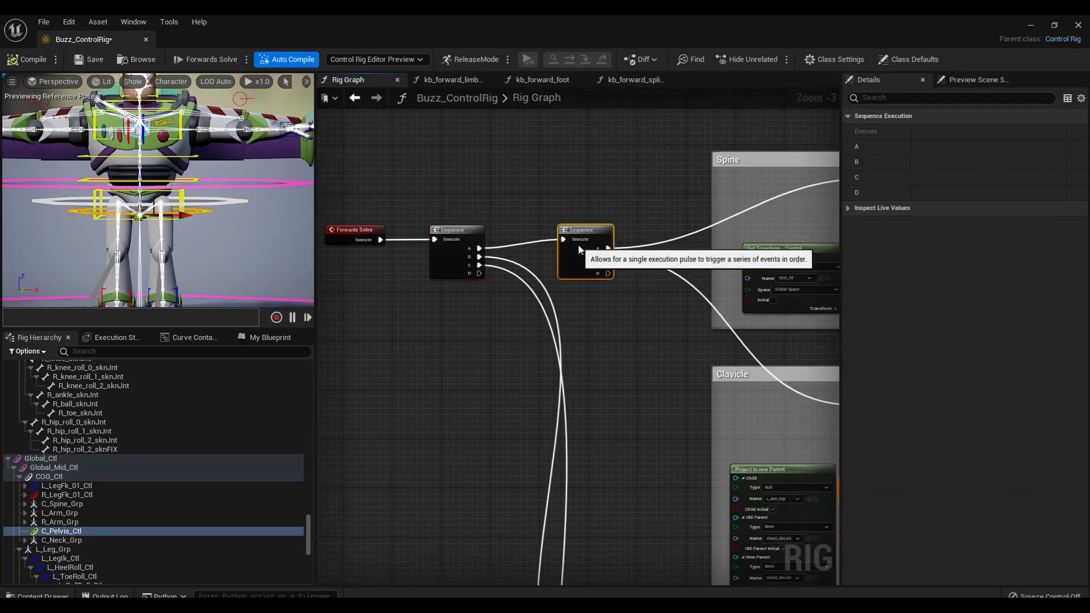
# Follow the execution wires from the second Sequence node through the Spine, Clavicle, Arms and subsequent sections to examine the Forwards Solve layout
pyautogui.moveTo(636, 254); pyautogui.dragTo(483, 214, button='right')
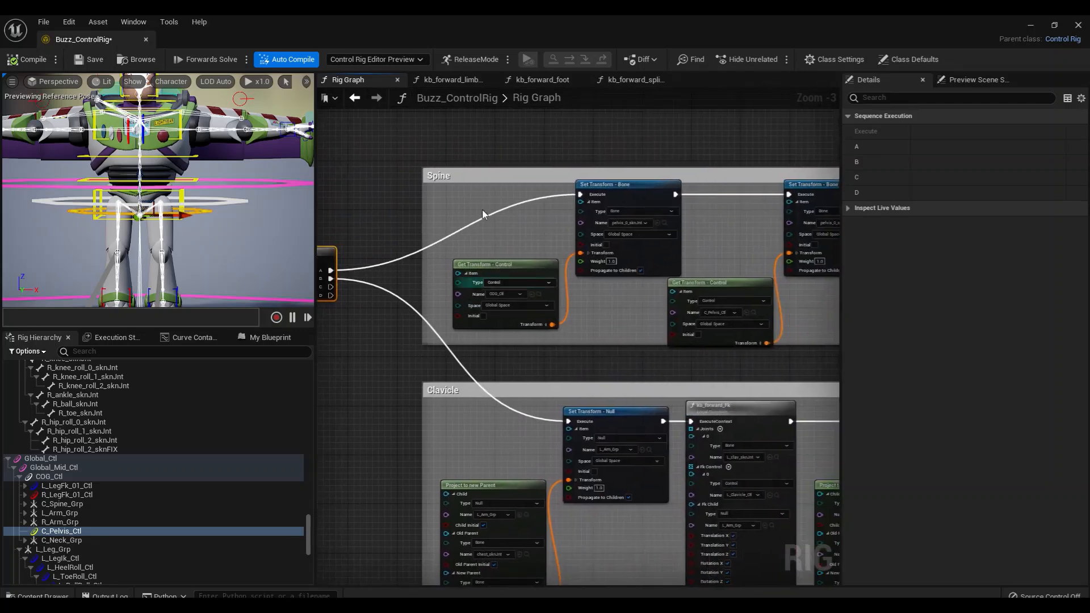
pyautogui.moveTo(651, 340); pyautogui.dragTo(554, 337, button='right')
pyautogui.moveTo(703, 411); pyautogui.dragTo(518, 373, button='right')
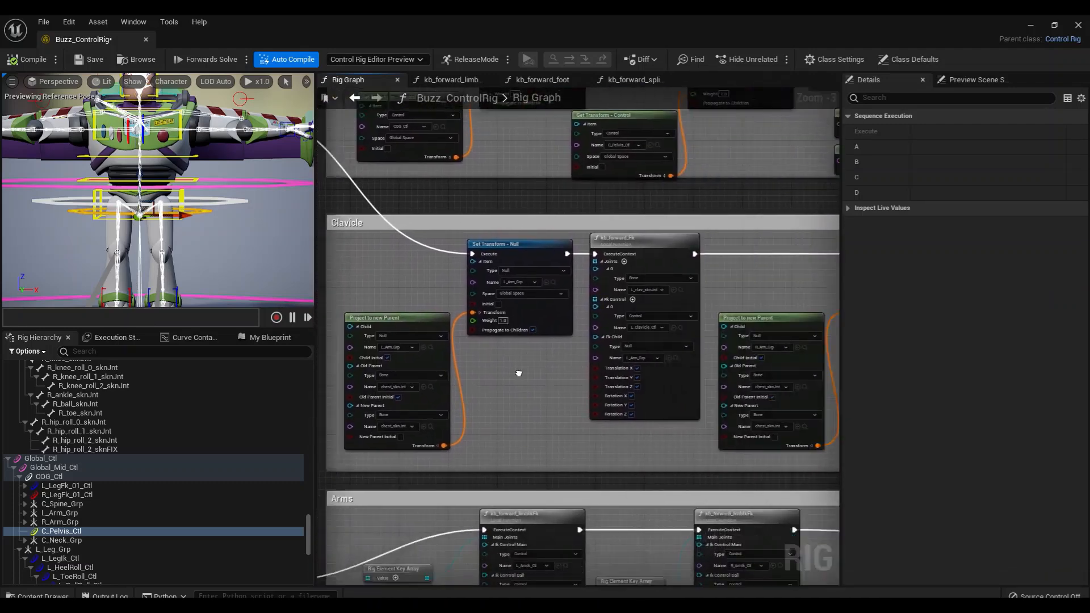
pyautogui.moveTo(753, 413); pyautogui.dragTo(700, 346, button='right')
pyautogui.moveTo(408, 399); pyautogui.dragTo(616, 329, button='right')
pyautogui.moveTo(452, 364); pyautogui.dragTo(506, 195, button='right')
pyautogui.moveTo(725, 342); pyautogui.dragTo(344, 340, button='right')
pyautogui.moveTo(702, 356); pyautogui.dragTo(414, 192, button='right')
pyautogui.moveTo(697, 322); pyautogui.dragTo(715, 247, button='right')
pyautogui.moveTo(429, 308); pyautogui.dragTo(801, 81, button='right')
# Select the Neck and Head comment section, look over its nodes and the eyebrow sections beneath, and clear the selection
pyautogui.click(548, 226)
pyautogui.moveTo(547, 225); pyautogui.dragTo(548, 244)
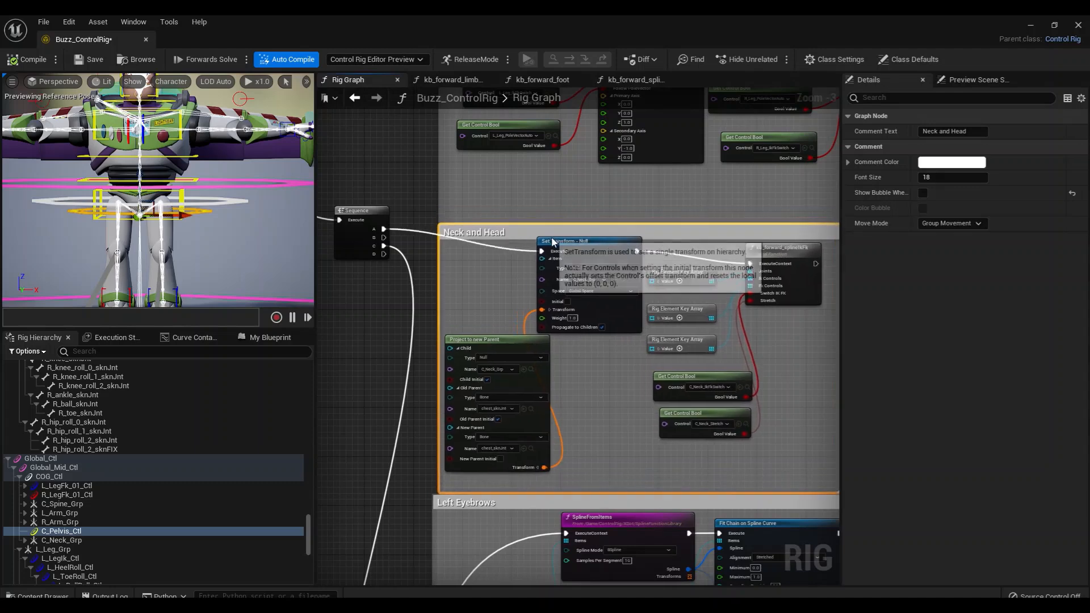
pyautogui.moveTo(433, 465); pyautogui.dragTo(412, 388, button='right')
pyautogui.scroll(-2, 413, 388)
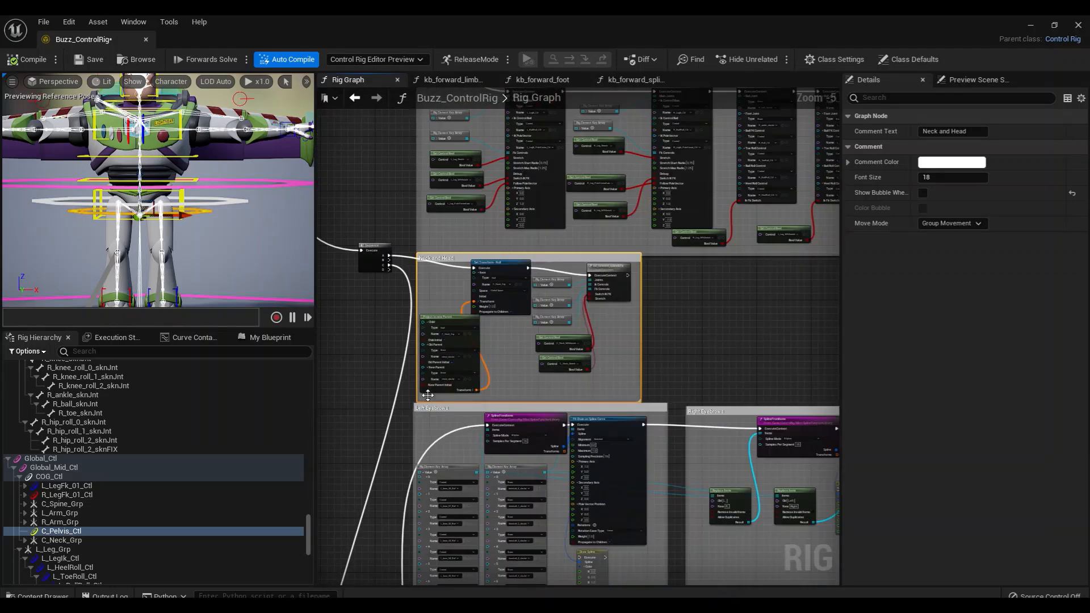
pyautogui.click(393, 312)
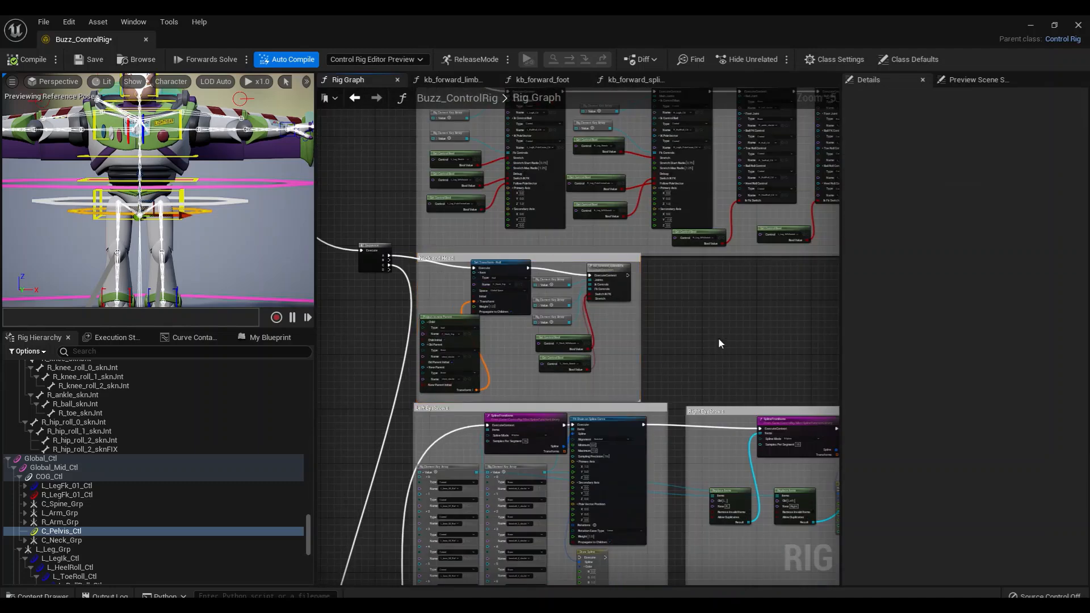